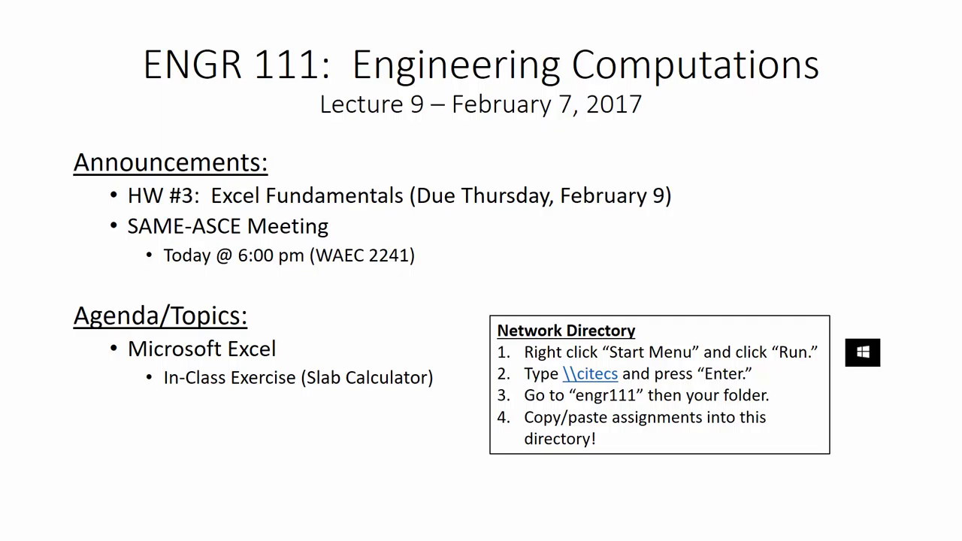
Exit the slide show back to editing slide 9, then open and close the Start menu
{"action": "key", "text": "Escape"}
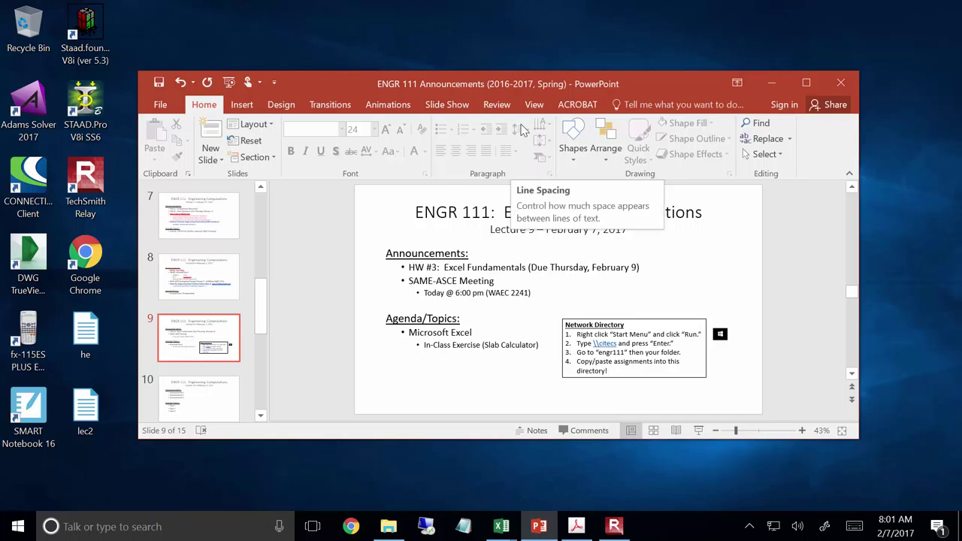
{"action": "left_click", "coordinate": [18, 527]}
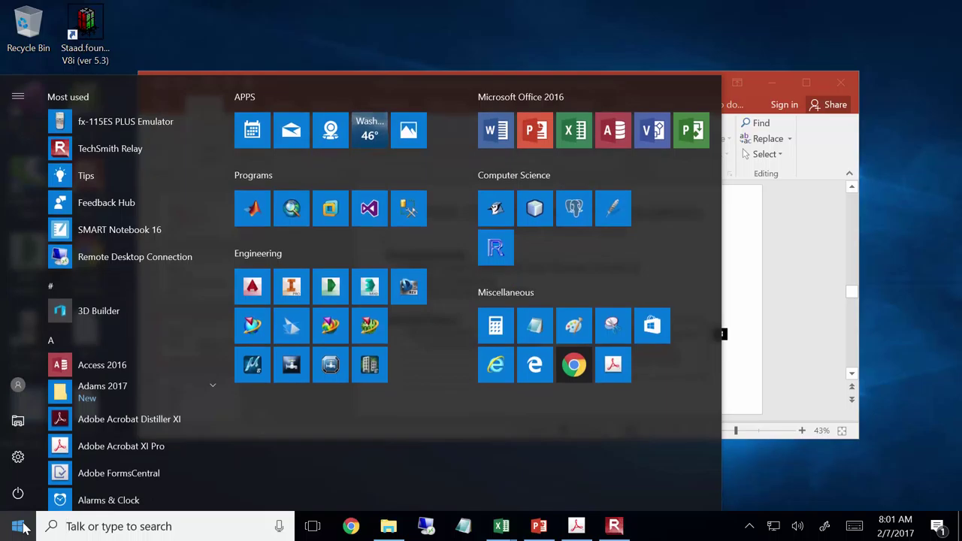
{"action": "left_click", "coordinate": [20, 526]}
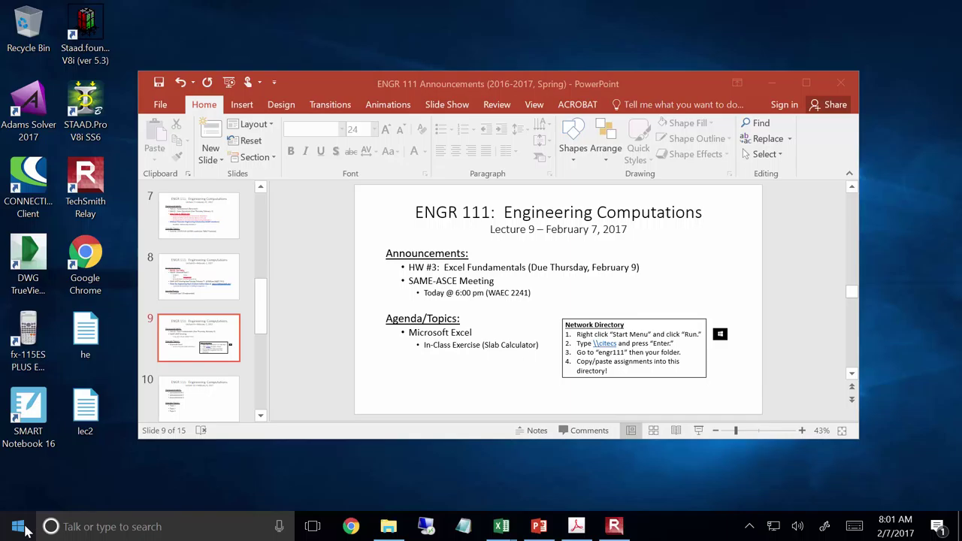
Open the Run box and enter the network path \\citecs
{"action": "right_click", "coordinate": [23, 528]}
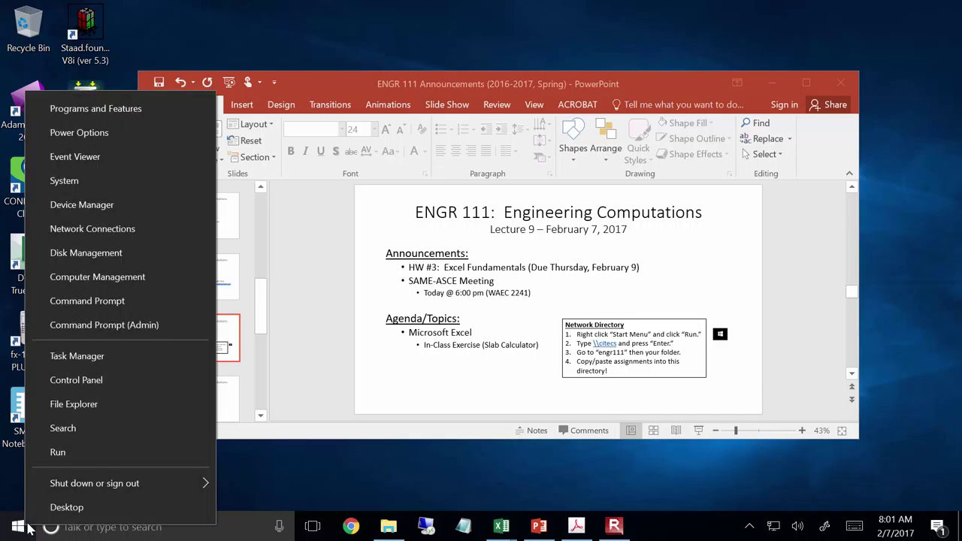
{"action": "left_click", "coordinate": [67, 454]}
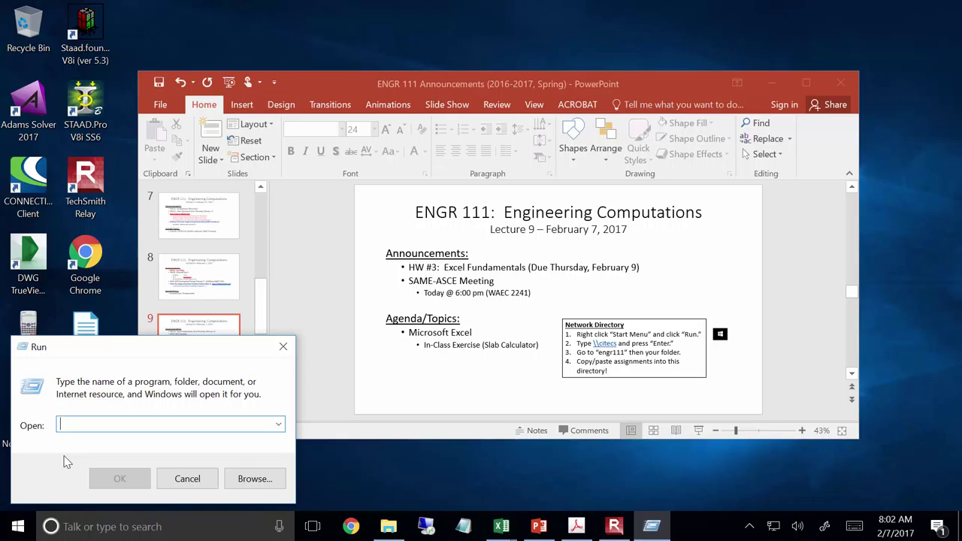
{"action": "type", "text": "\\\\"}
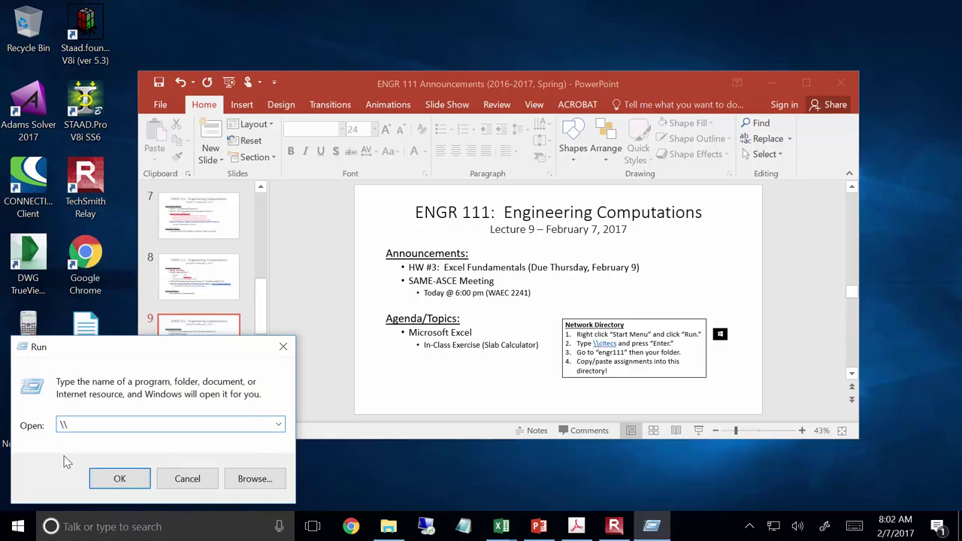
{"action": "type", "text": "citecs"}
Go to the \\citecs share and open its Classes folder
{"action": "key", "text": "Return"}
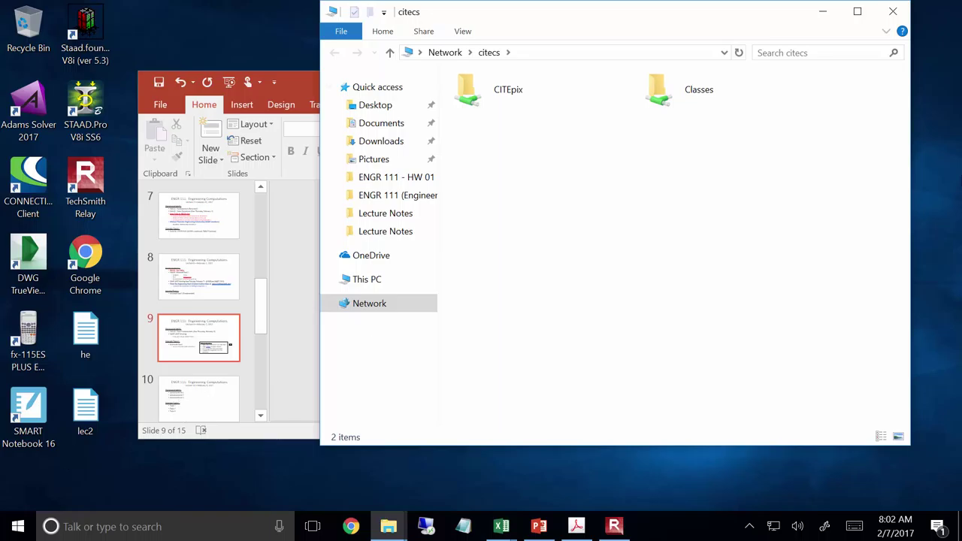
{"action": "double_click", "coordinate": [659, 94]}
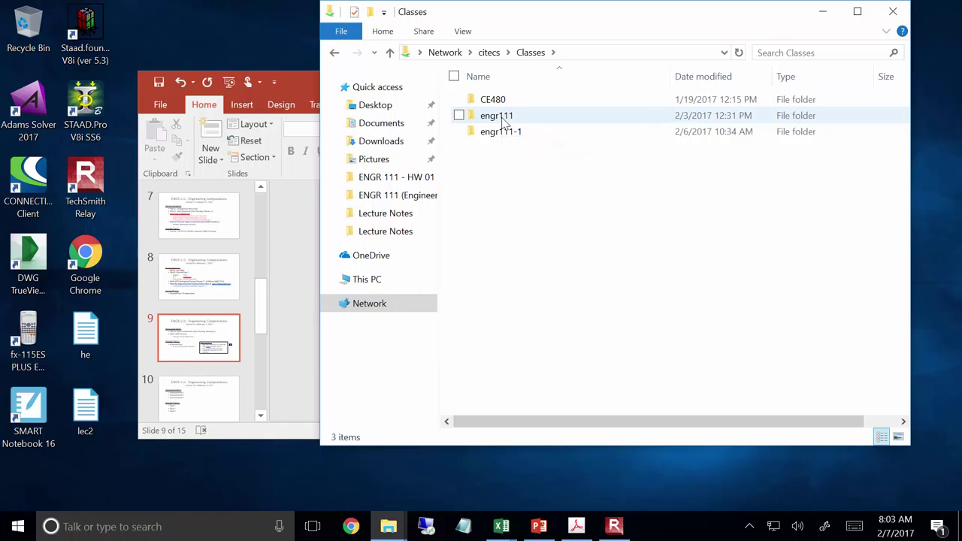
Open the engr111 folder, then bring the PowerPoint lecture slides back to the front
{"action": "double_click", "coordinate": [502, 120]}
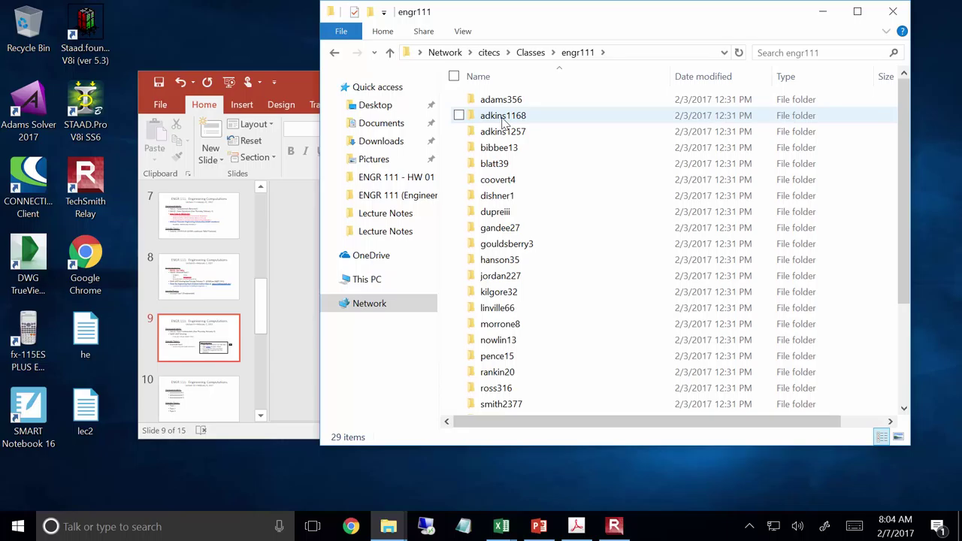
{"action": "left_click", "coordinate": [290, 78]}
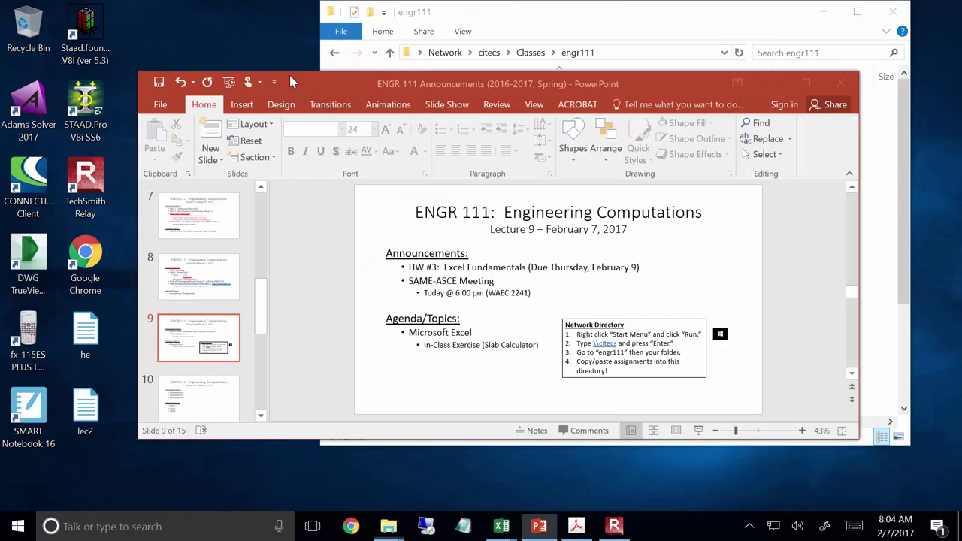
{"action": "key", "text": "shift+F5"}
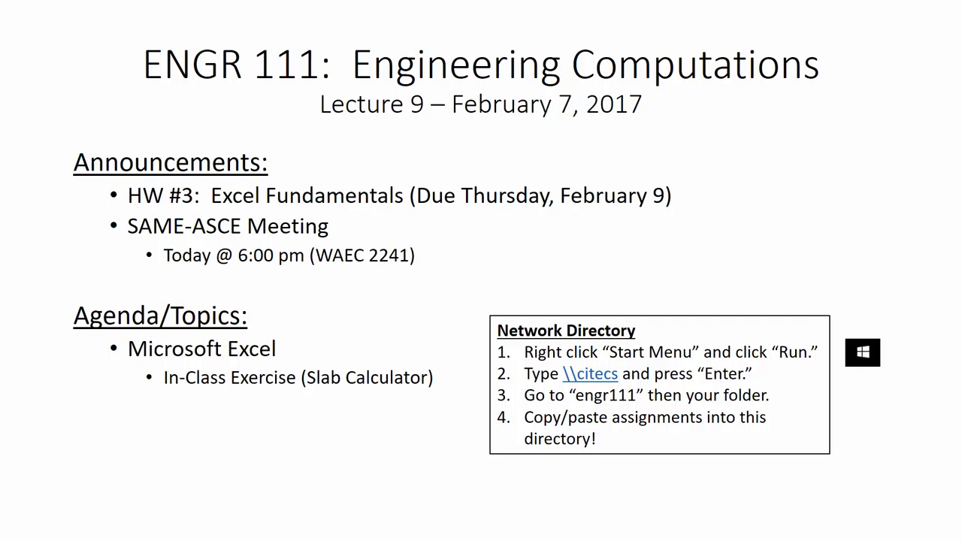
{"action": "key", "text": "Escape"}
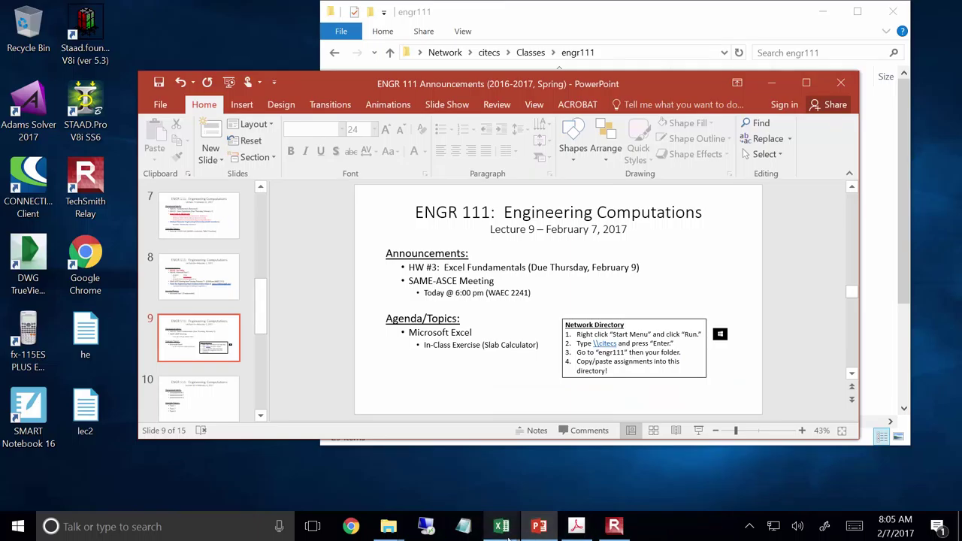
Switch to the ICE 1 workbook and scroll up to the slab weight table
{"action": "mouse_move", "coordinate": [511, 537]}
{"action": "left_click", "coordinate": [541, 460]}
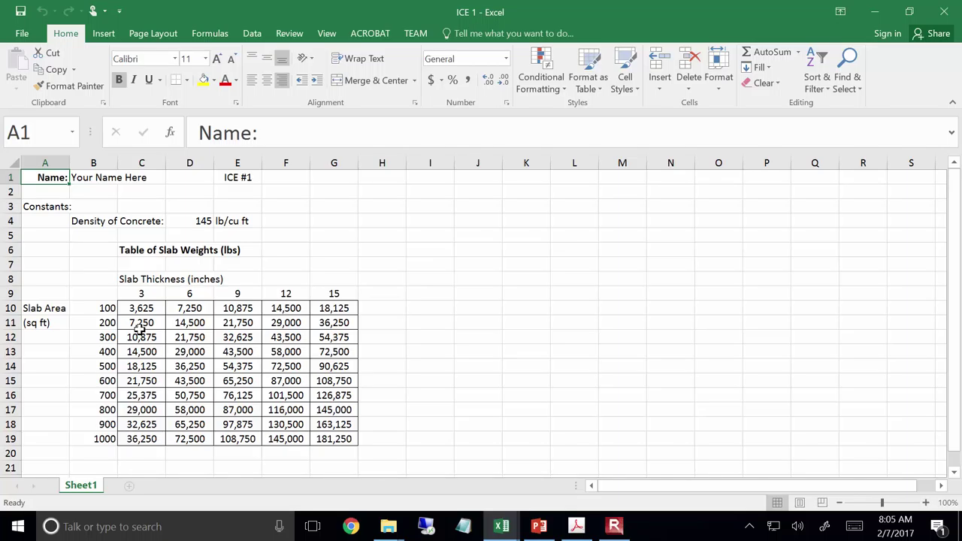
{"action": "scroll", "coordinate": [77, 222], "scroll_direction": "up", "scroll_amount": 2}
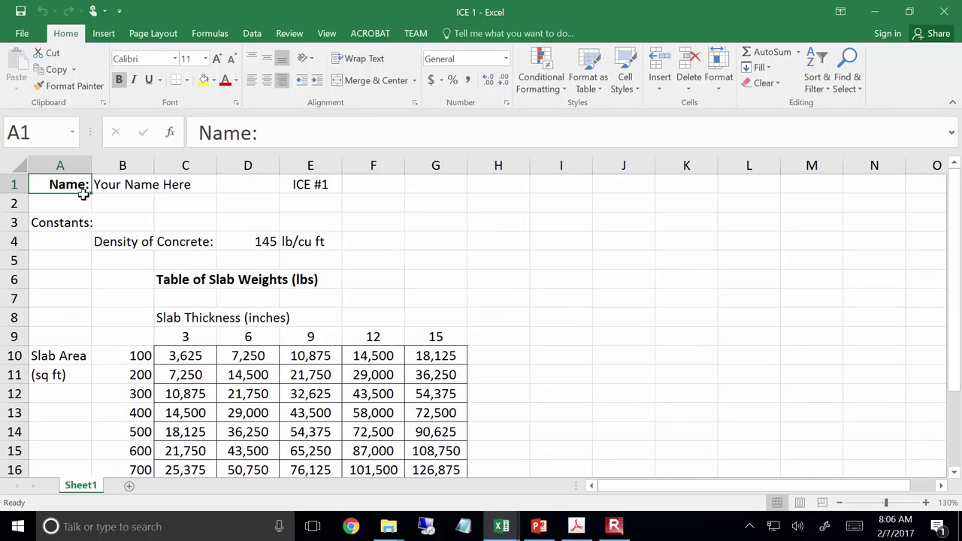
{"action": "scroll", "coordinate": [85, 200], "scroll_direction": "up", "scroll_amount": 1}
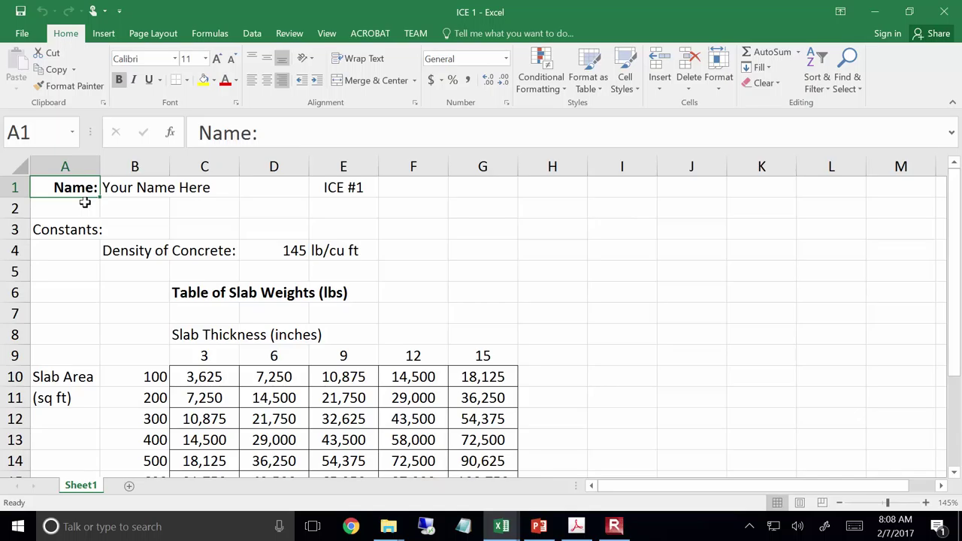
Change the concrete density in D4 to 135 lb/cu ft
{"action": "left_click", "coordinate": [299, 245]}
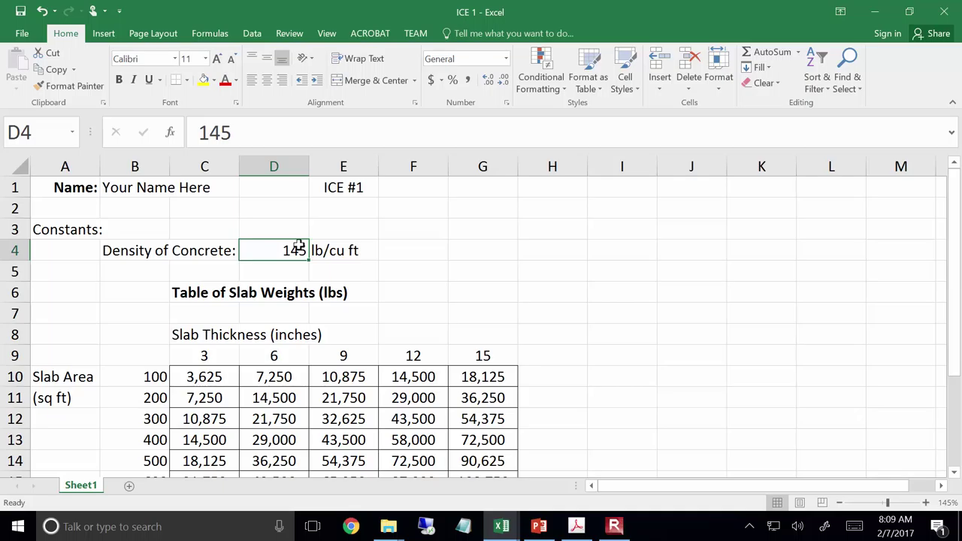
{"action": "type", "text": "135"}
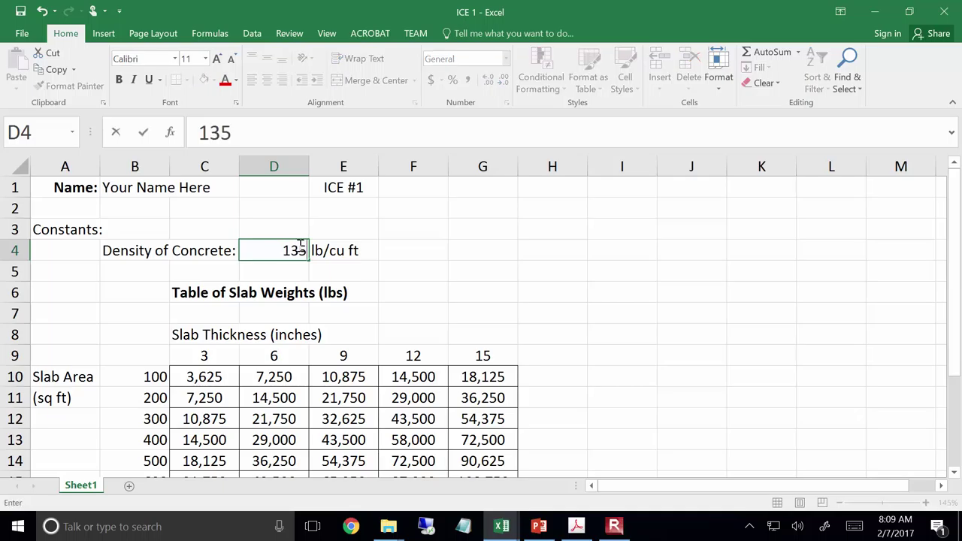
{"action": "key", "text": "Return"}
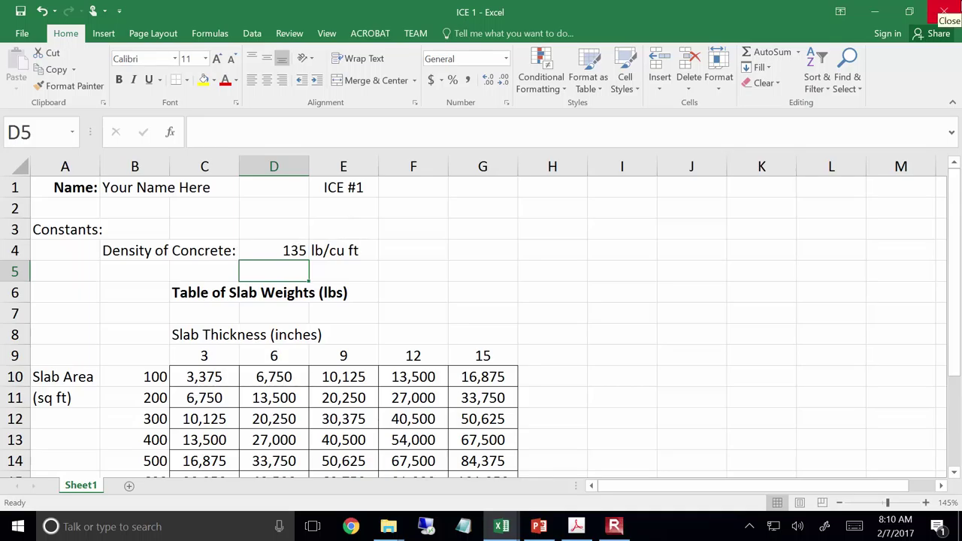
Close ICE 1 without saving, then minimize PowerPoint and the engr111 folder window
{"action": "left_click", "coordinate": [944, 12]}
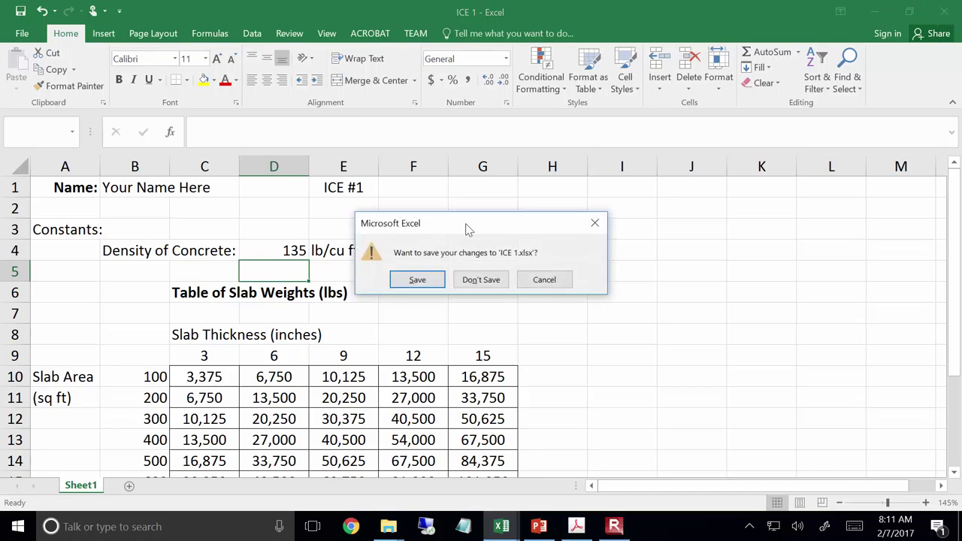
{"action": "left_click", "coordinate": [490, 280]}
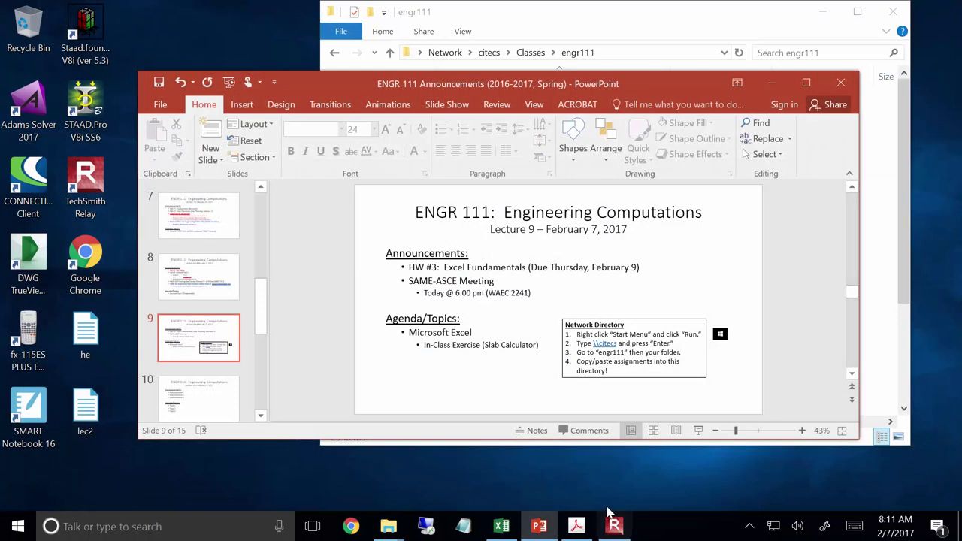
{"action": "left_click", "coordinate": [501, 526]}
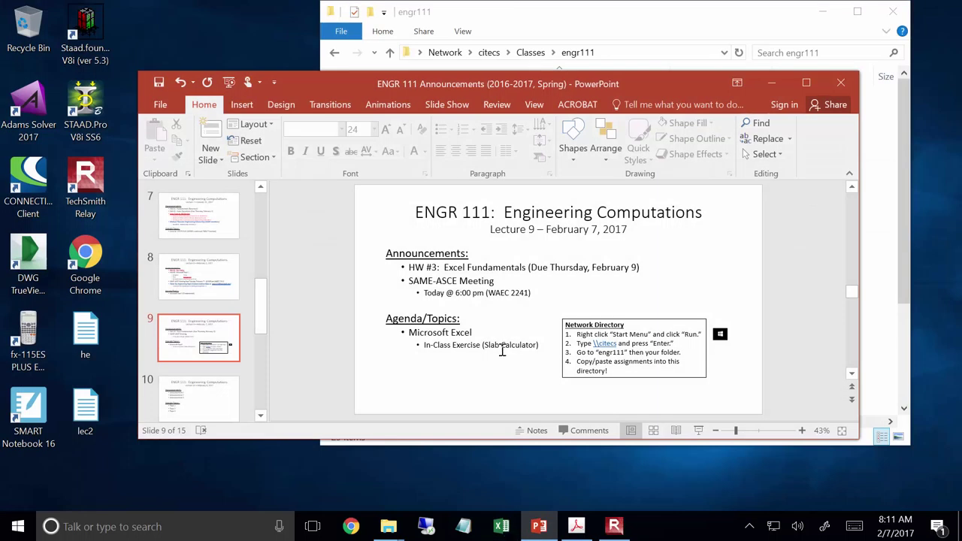
{"action": "left_click", "coordinate": [771, 82]}
{"action": "left_click", "coordinate": [823, 12]}
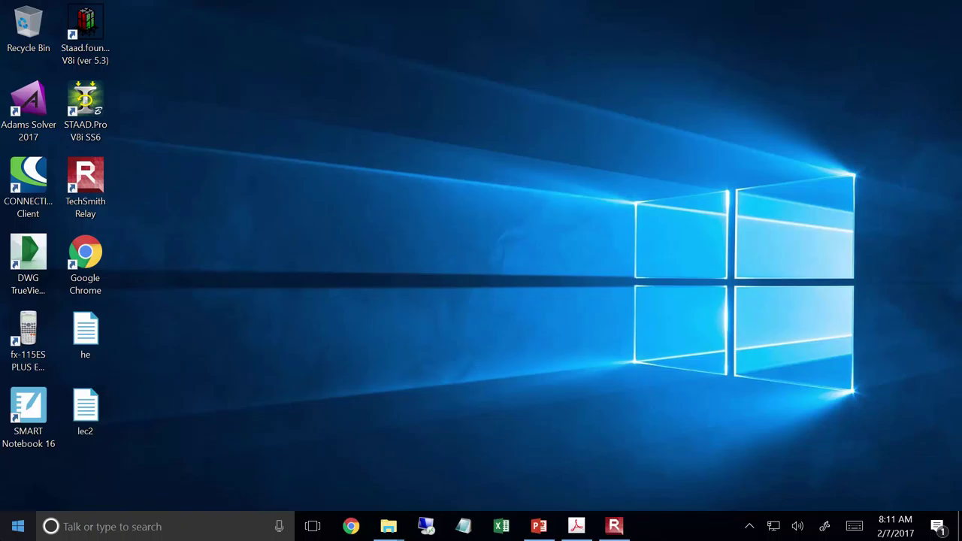
Launch Excel from the Start menu, create blank workbook Book1, and maximize its window
{"action": "left_click", "coordinate": [17, 530]}
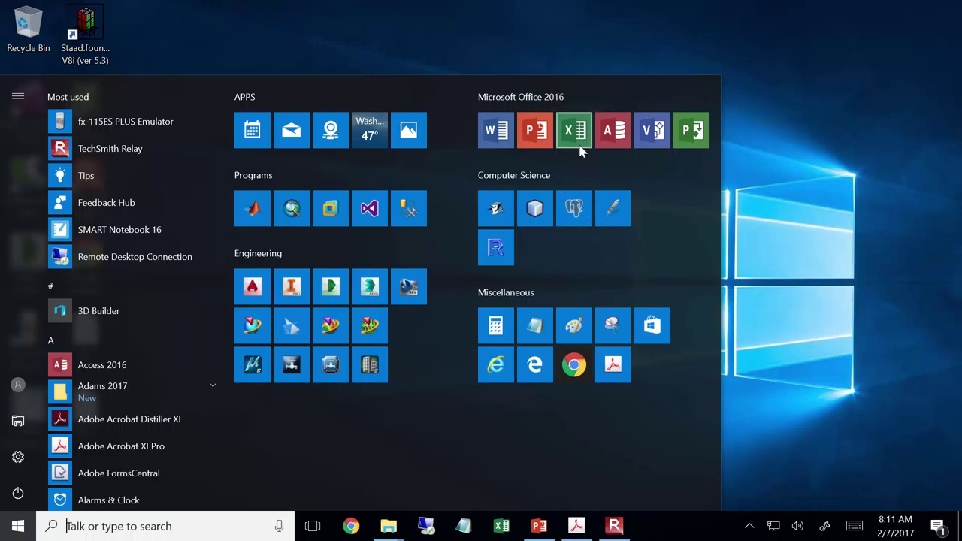
{"action": "left_click", "coordinate": [581, 145]}
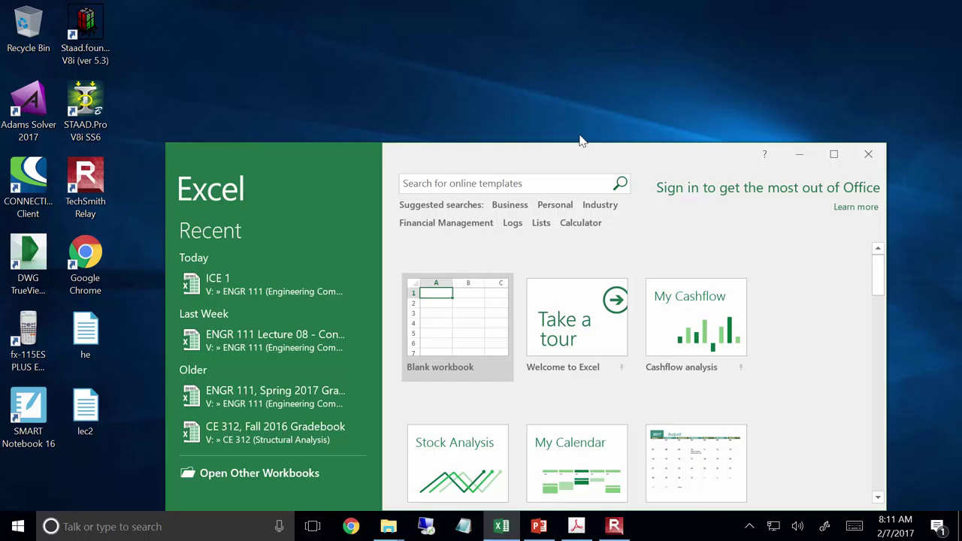
{"action": "left_click", "coordinate": [457, 364]}
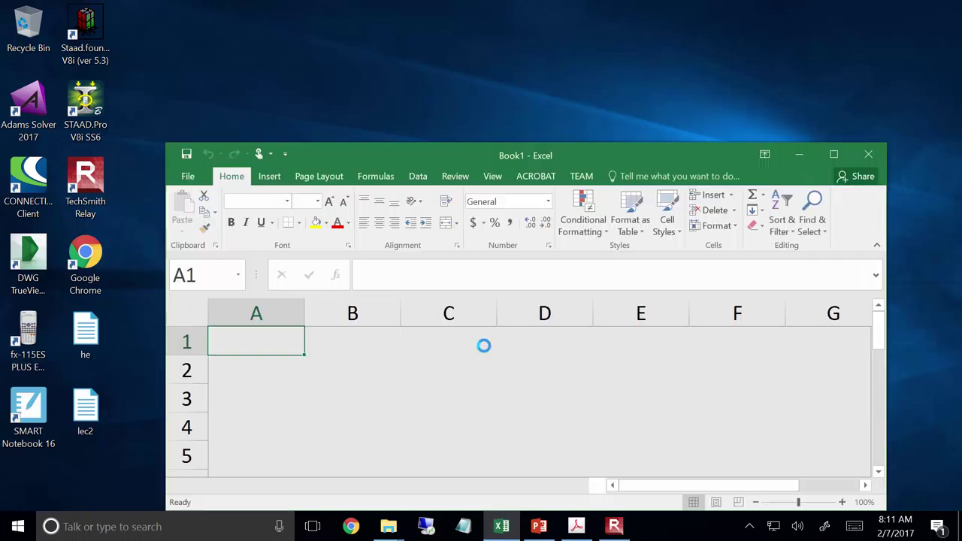
{"action": "double_click", "coordinate": [687, 160]}
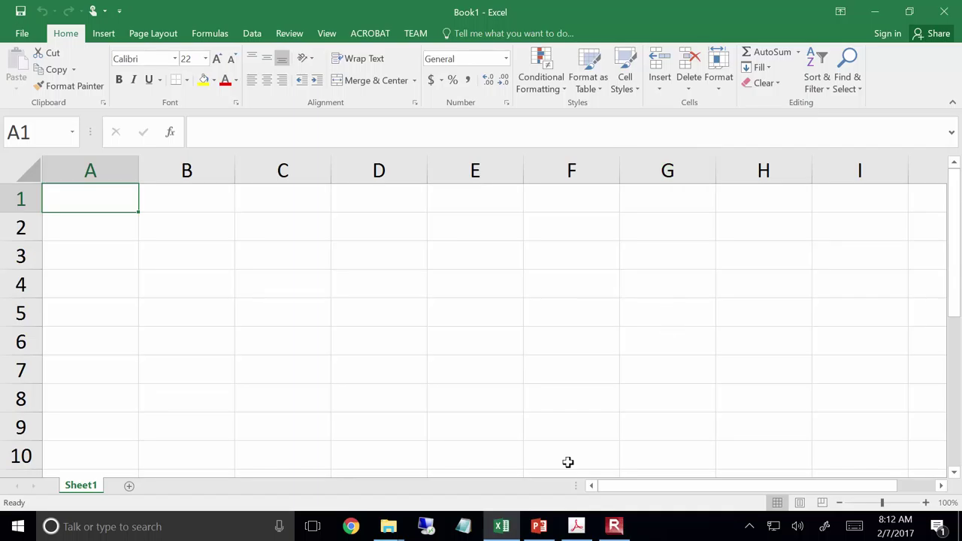
Switch to the ICE 01 assignment PDF and scroll to the example slab-weight worksheet
{"action": "left_click", "coordinate": [579, 530]}
{"action": "scroll", "coordinate": [576, 453], "scroll_direction": "down", "scroll_amount": 10}
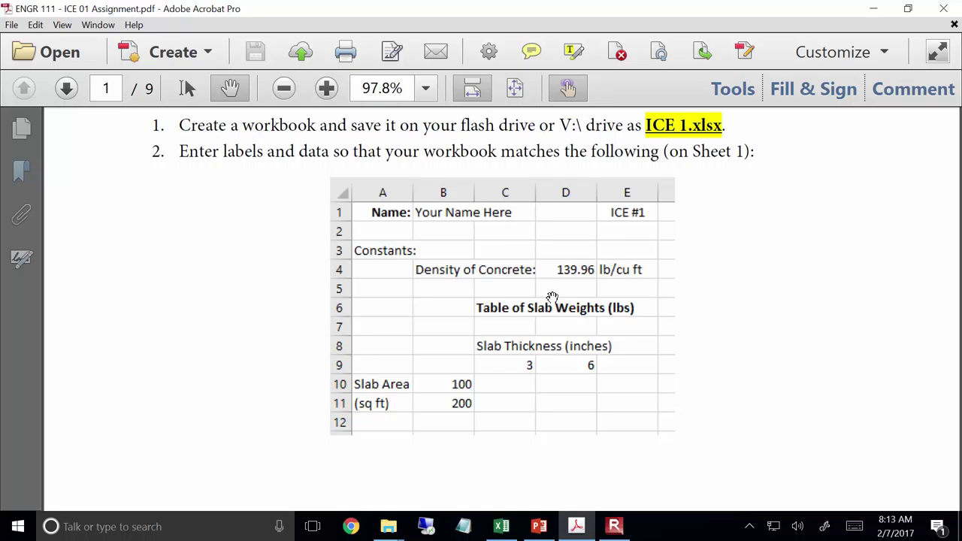
Return to Book1 in Excel and type the label 'Name:' in cell A1
{"action": "left_click", "coordinate": [505, 526]}
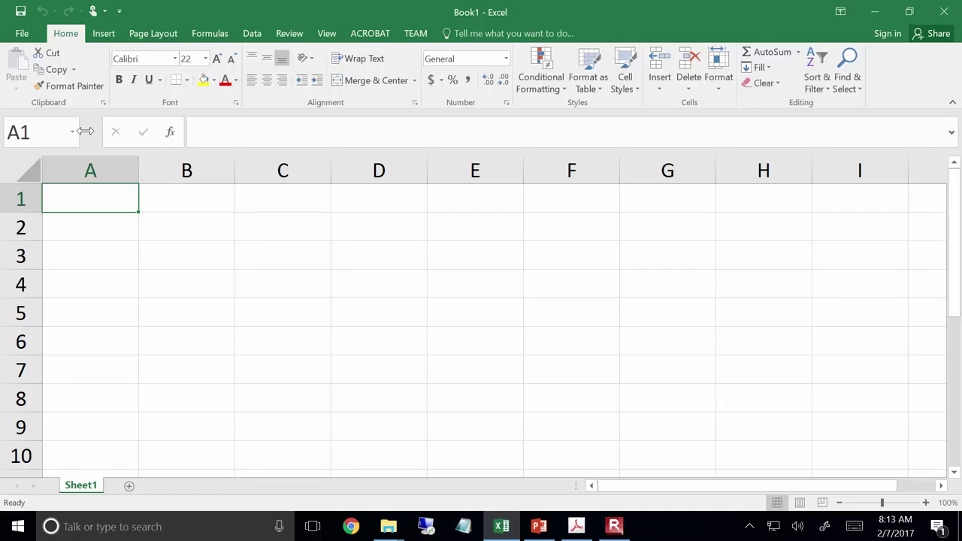
{"action": "type", "text": "Nam"}
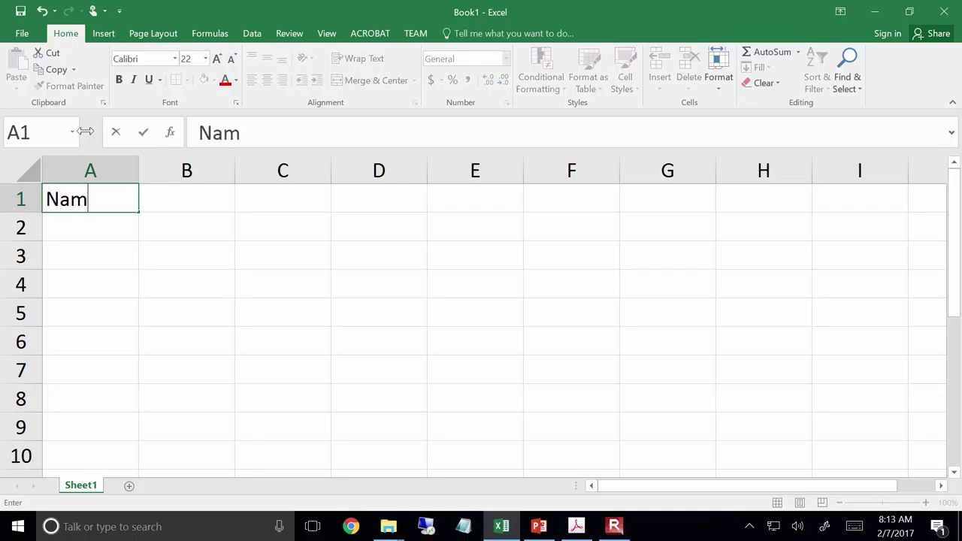
{"action": "type", "text": "e:"}
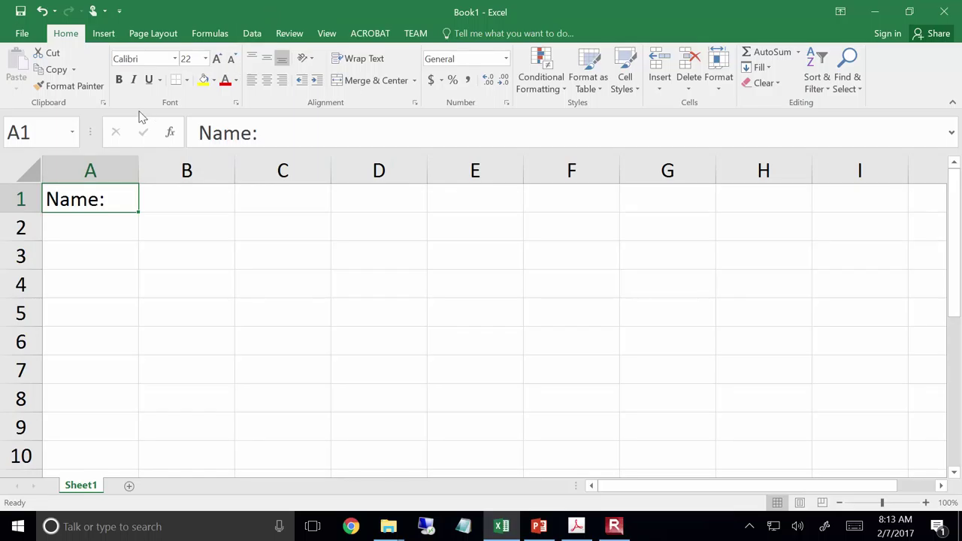
Make the Name: label in A1 bold and right-aligned
{"action": "left_click", "coordinate": [118, 80]}
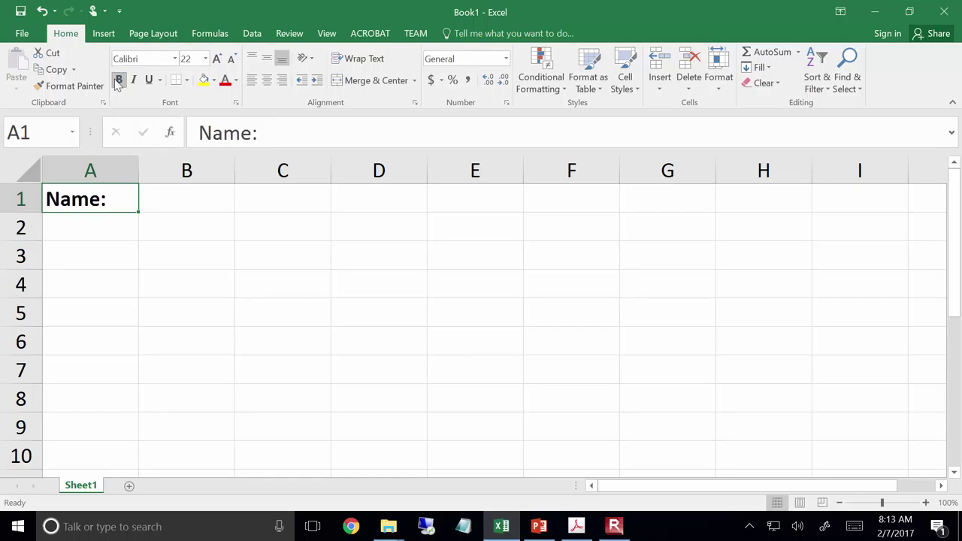
{"action": "left_click", "coordinate": [269, 80]}
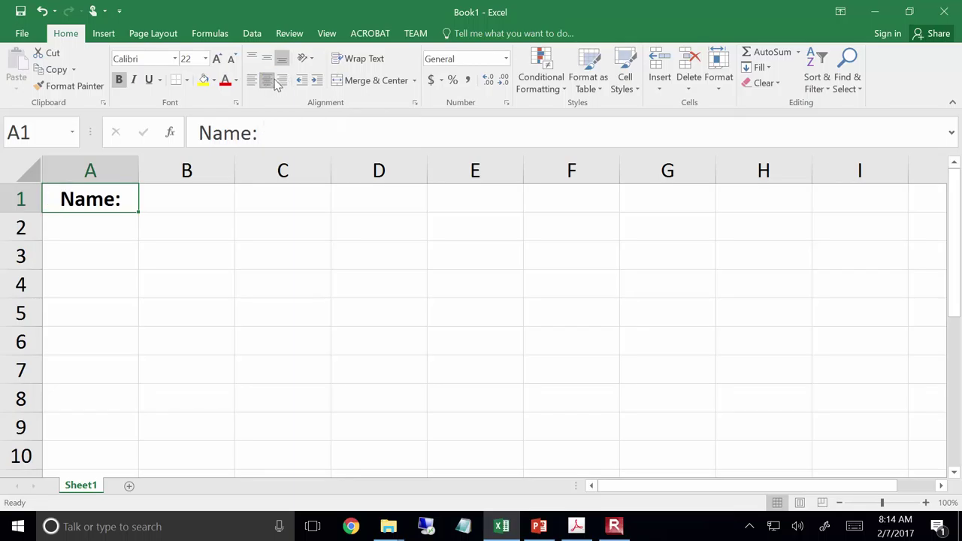
{"action": "left_click", "coordinate": [281, 80]}
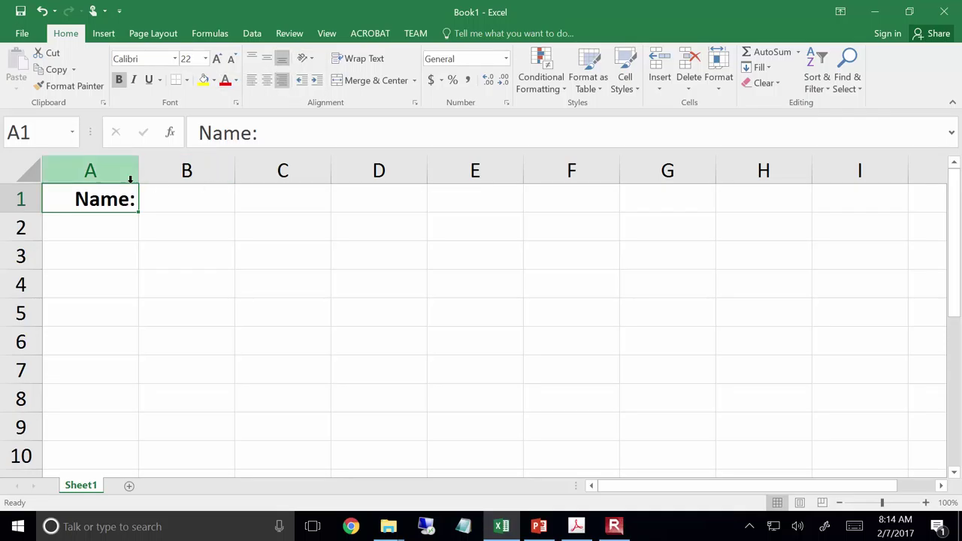
{"action": "left_click", "coordinate": [265, 81]}
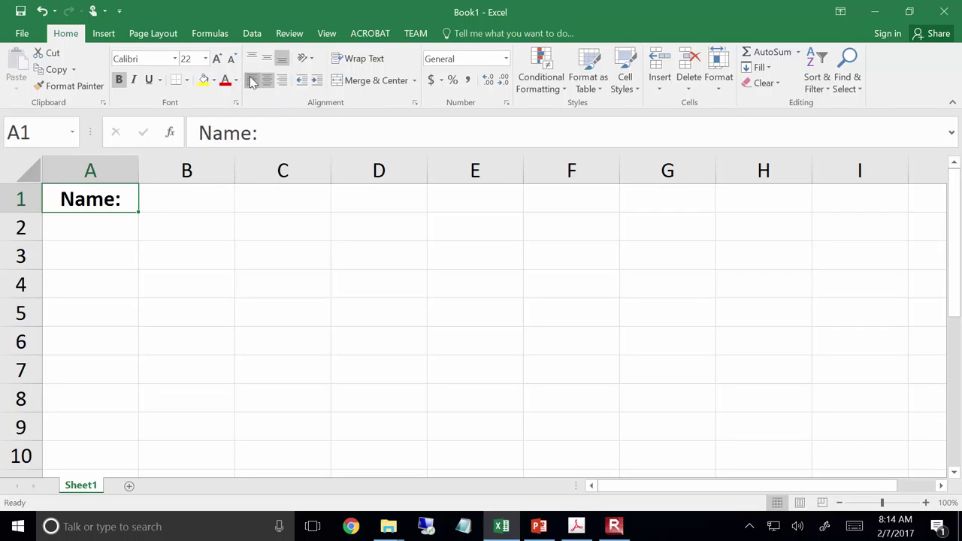
{"action": "left_click", "coordinate": [252, 81]}
{"action": "left_click", "coordinate": [280, 83]}
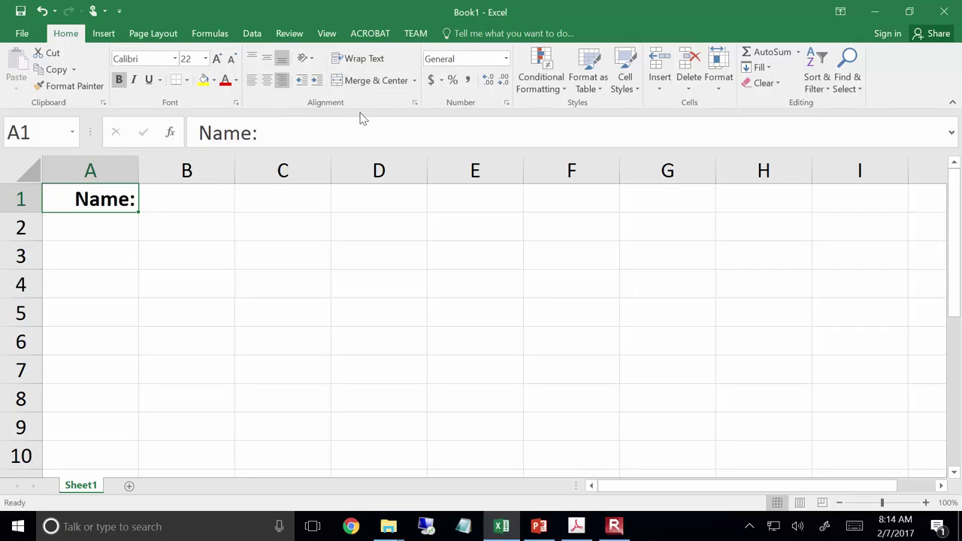
Enter the student's name in B1 and 'ICE #1' in E1
{"action": "left_click", "coordinate": [162, 206]}
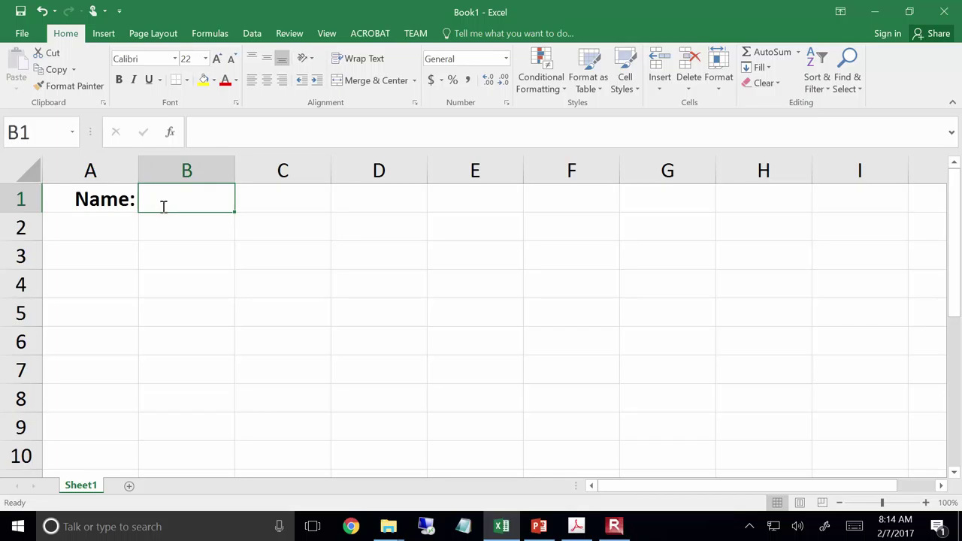
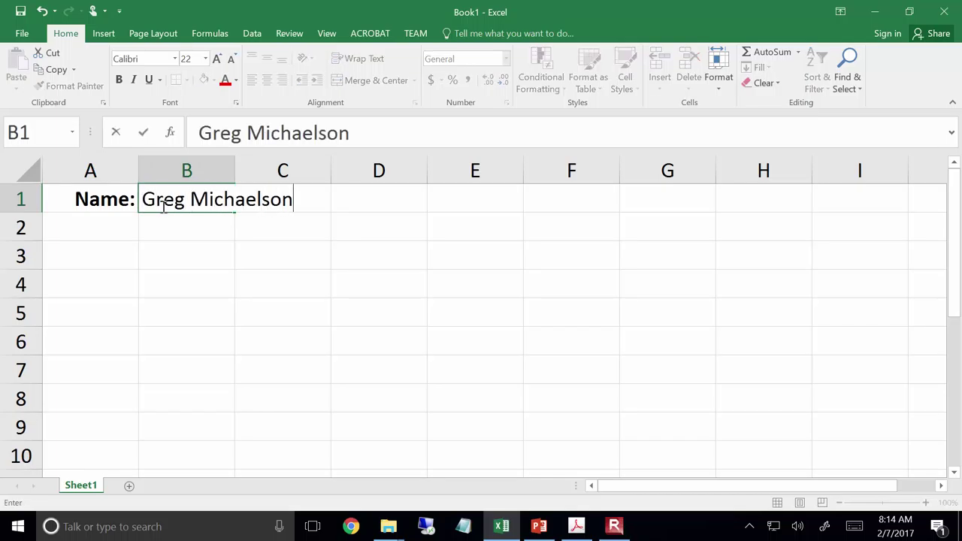
{"action": "key", "text": "Tab"}
{"action": "key", "text": "Tab"}
{"action": "key", "text": "Tab"}
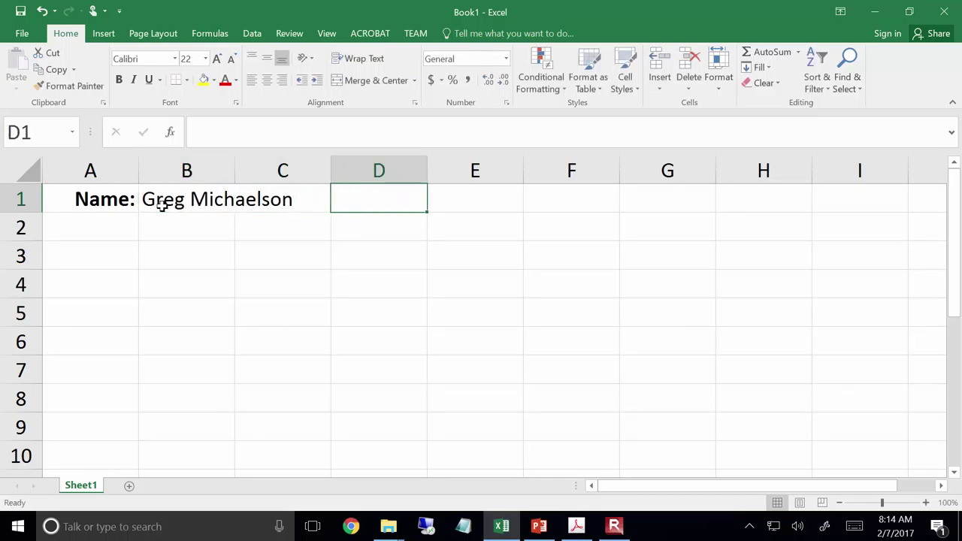
{"action": "type", "text": "ICE #1"}
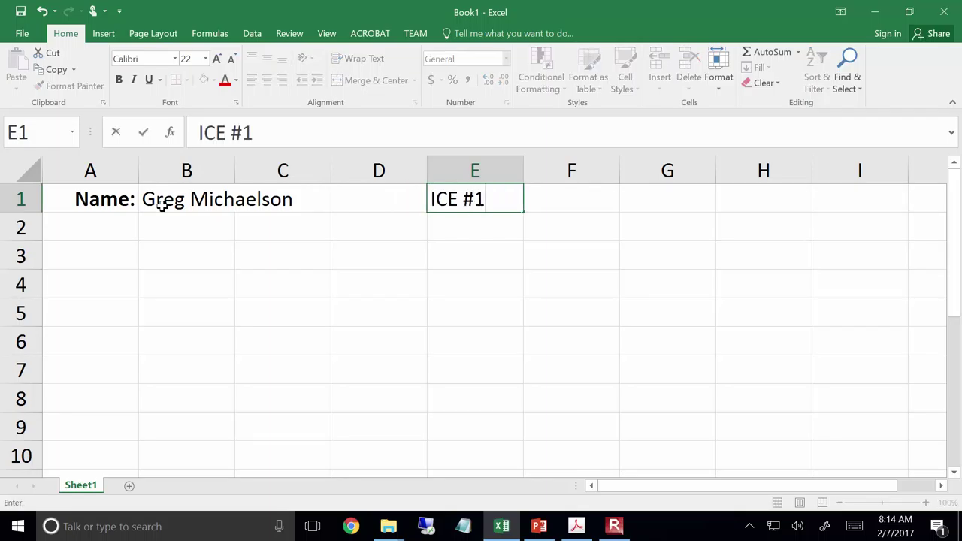
{"action": "key", "text": "Return"}
{"action": "key", "text": "Return"}
{"action": "key", "text": "Left"}
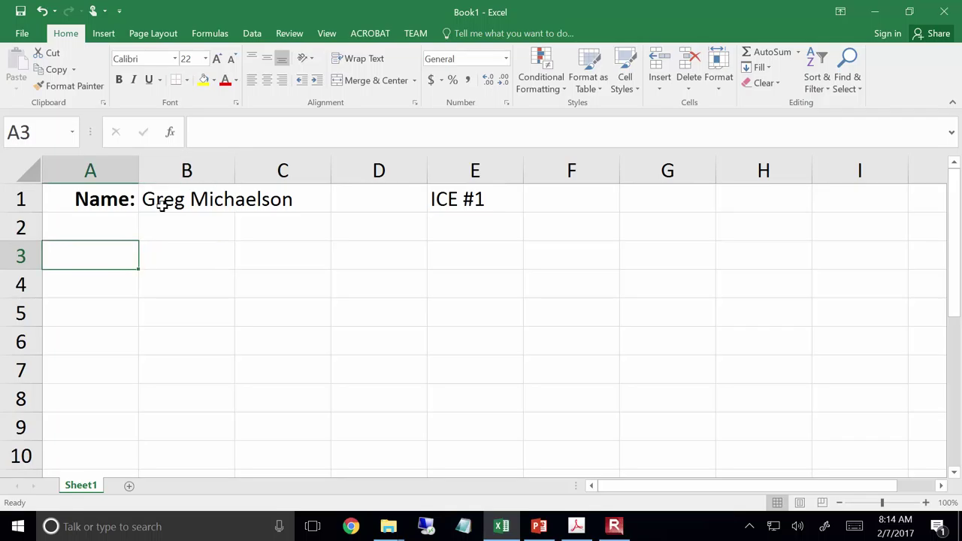
Add the 'Constants:' heading in A3 and the 'Density of Concrete:' label in B4
{"action": "type", "text": "Cons"}
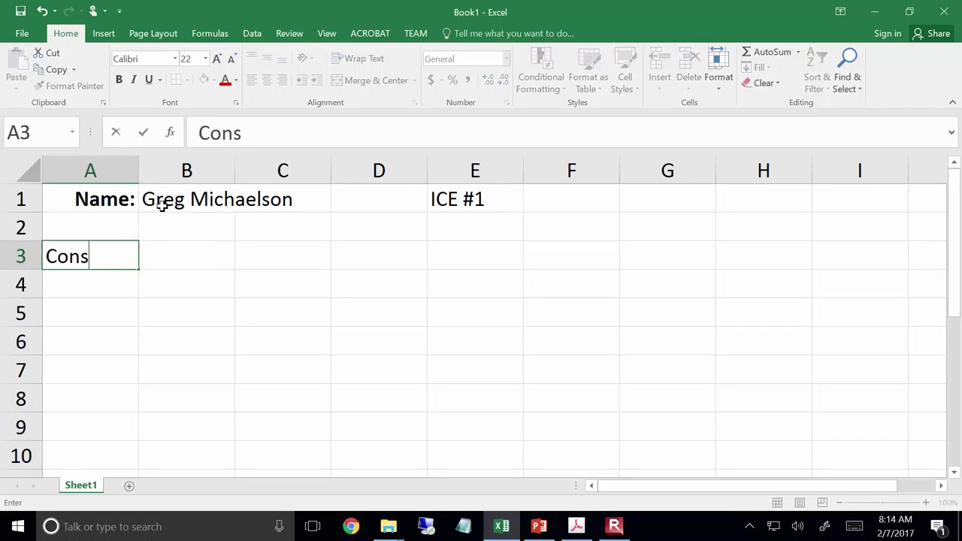
{"action": "type", "text": "tants:"}
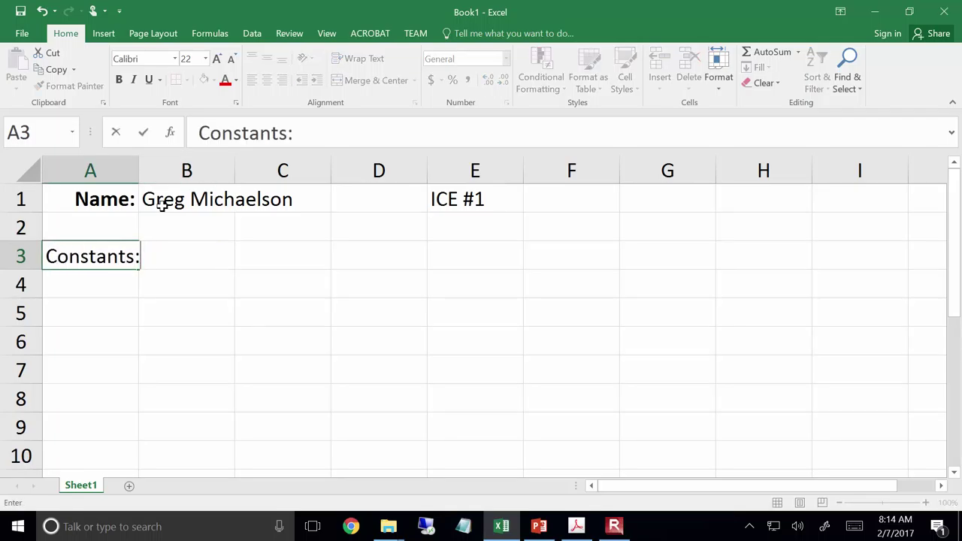
{"action": "key", "text": "Return"}
{"action": "key", "text": "Right"}
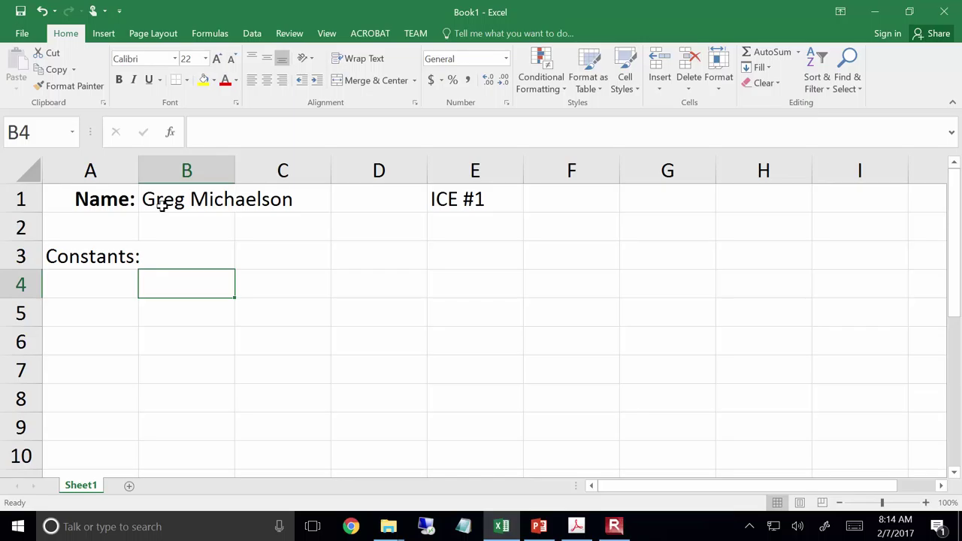
{"action": "type", "text": "Des"}
{"action": "type", "text": "nsity of Co"}
{"action": "type", "text": "ncrete"}
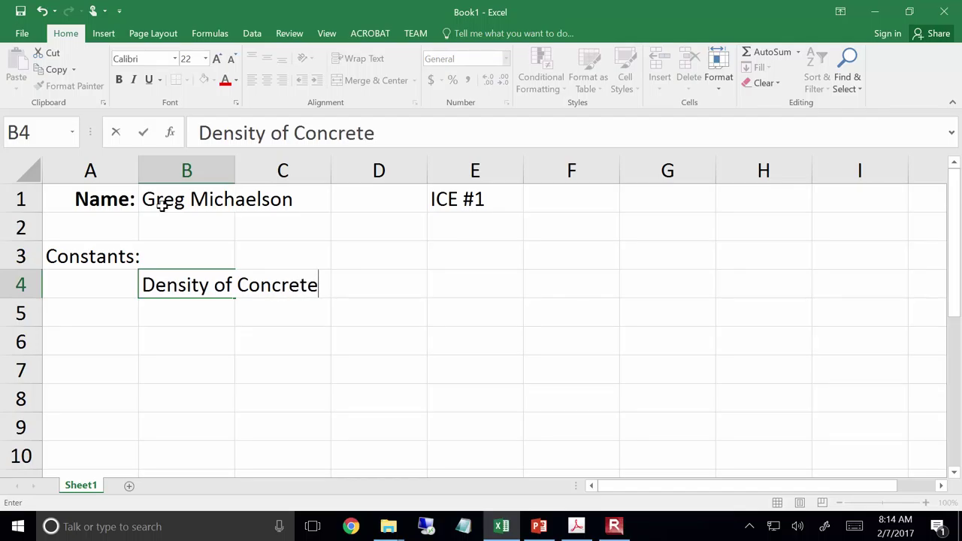
{"action": "type", "text": ":"}
{"action": "key", "text": "Tab"}
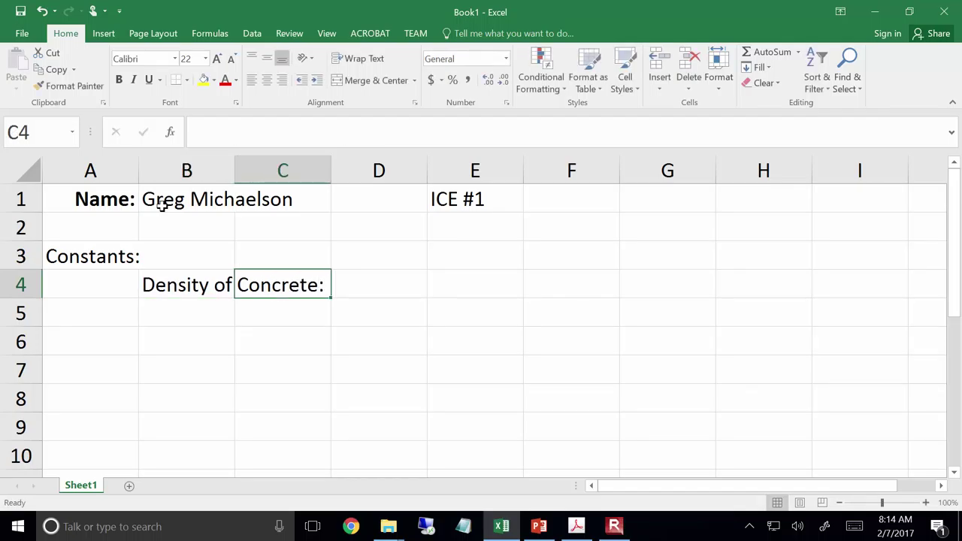
Enter the concrete density value 139.96 in D4
{"action": "key", "text": "Tab"}
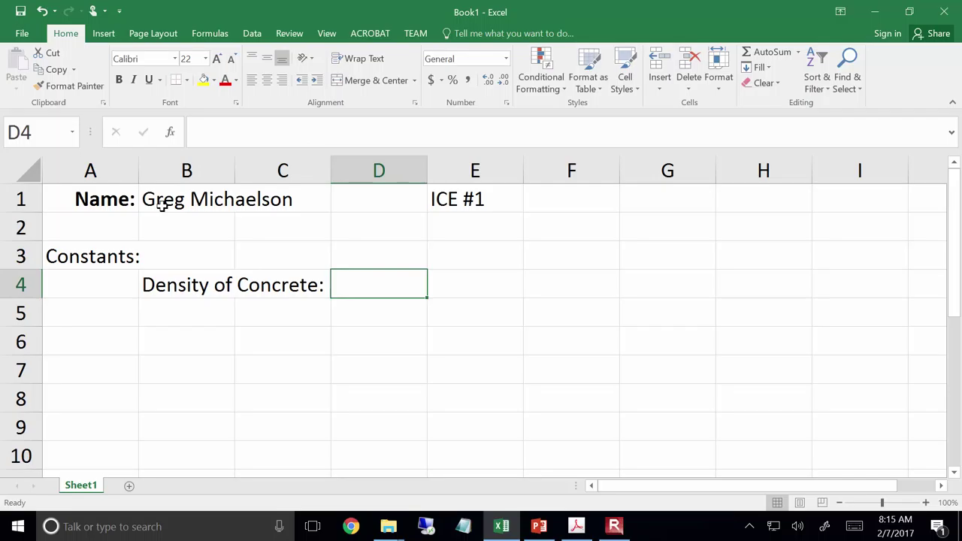
{"action": "type", "text": "139.96"}
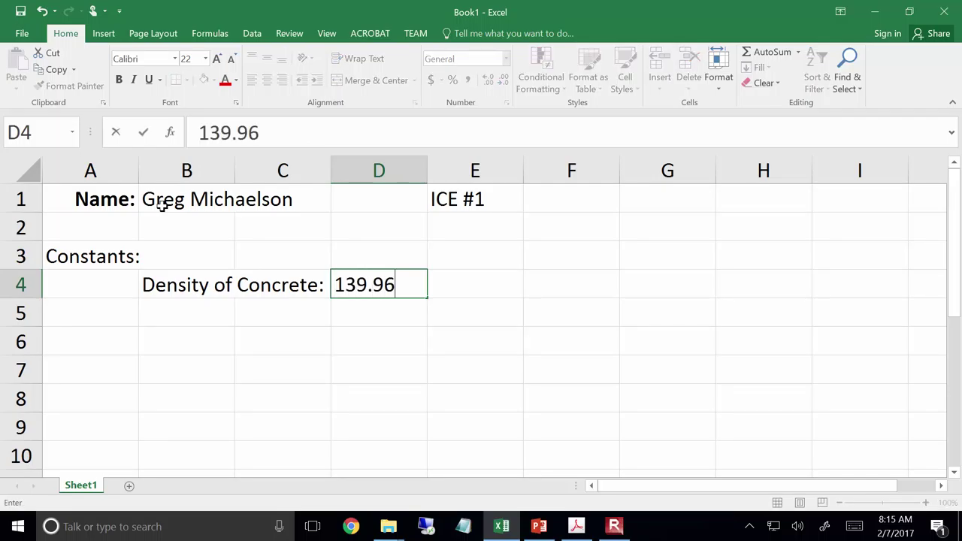
{"action": "key", "text": "Return"}
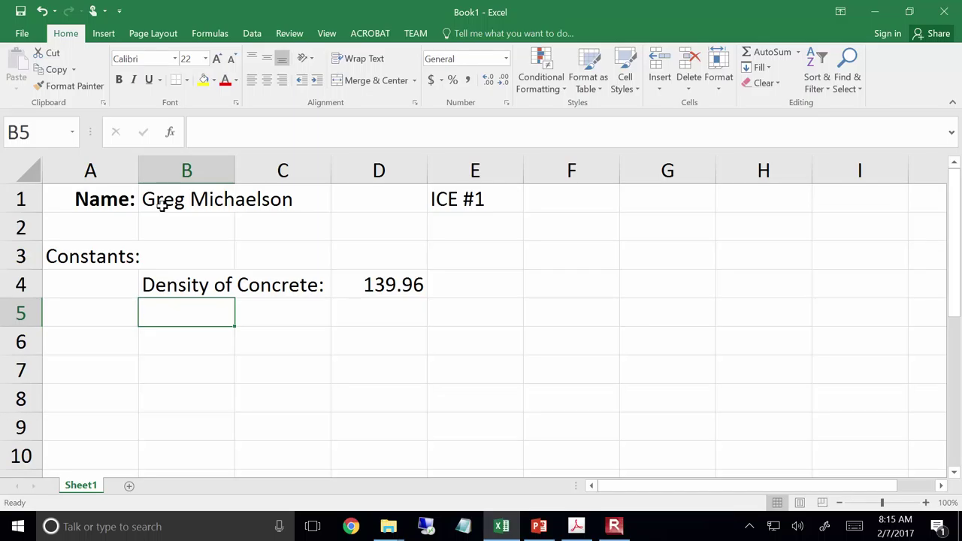
{"action": "key", "text": "Down"}
{"action": "key", "text": "Right"}
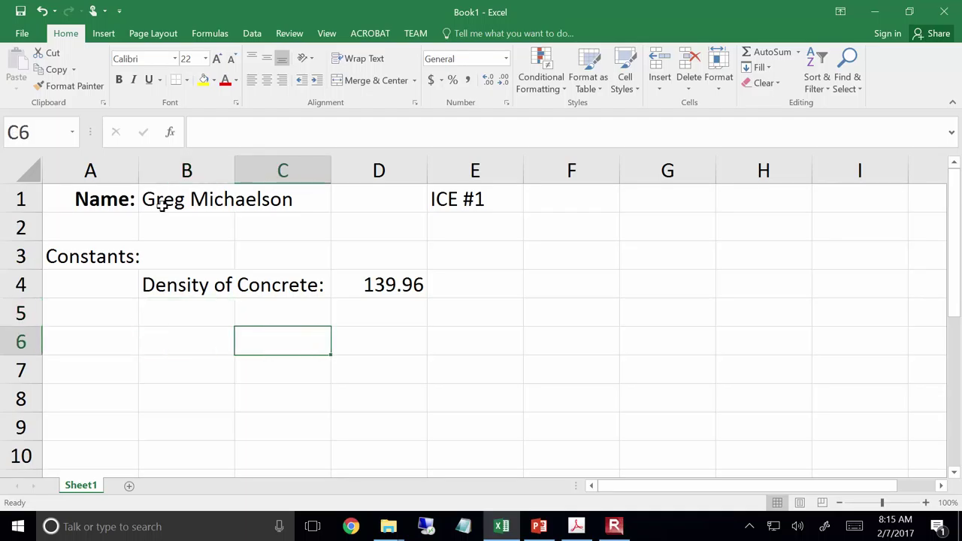
{"action": "key", "text": "Up"}
{"action": "key", "text": "Up"}
Put the unit label 'lb/cu ft' in E4, right of 139.96
{"action": "key", "text": "Right"}
{"action": "key", "text": "Right"}
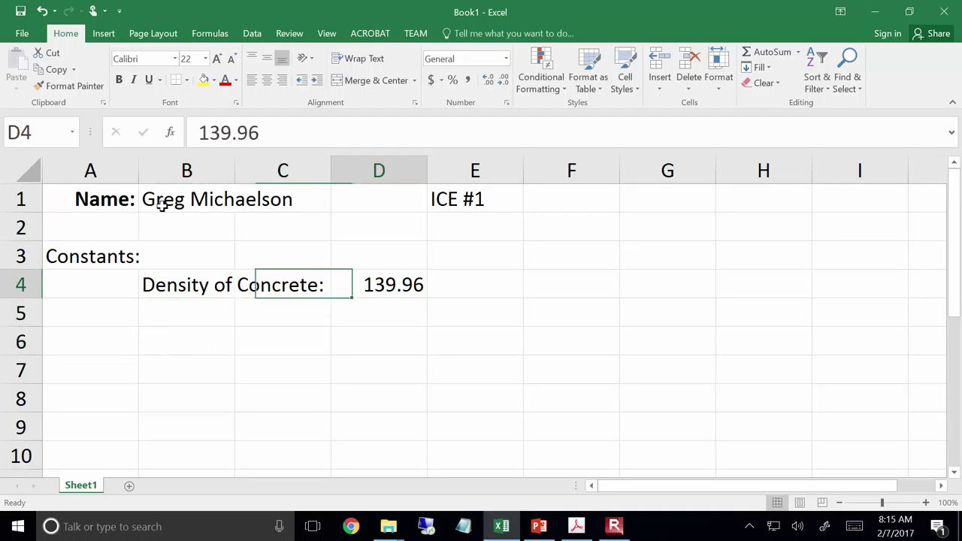
{"action": "type", "text": "lb"}
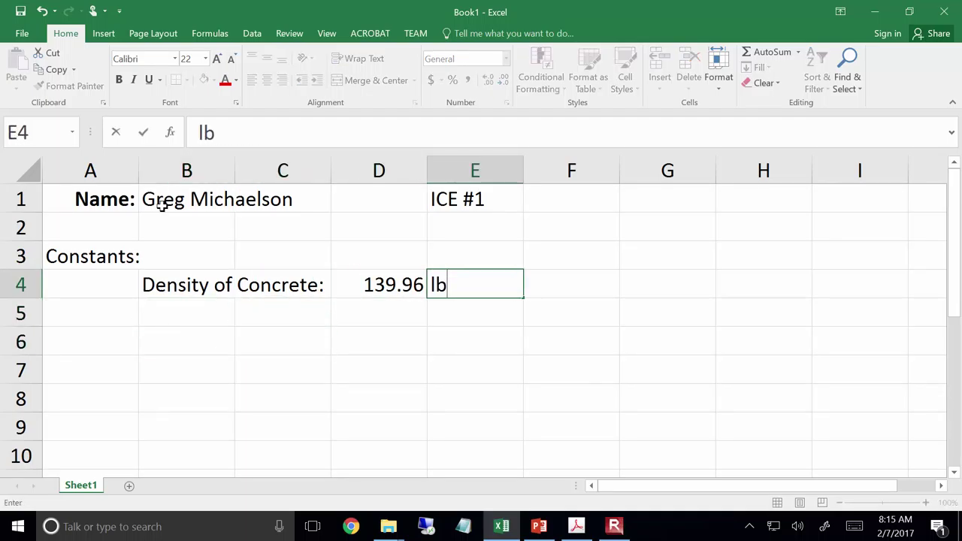
{"action": "type", "text": "/cu ft"}
{"action": "key", "text": "Return"}
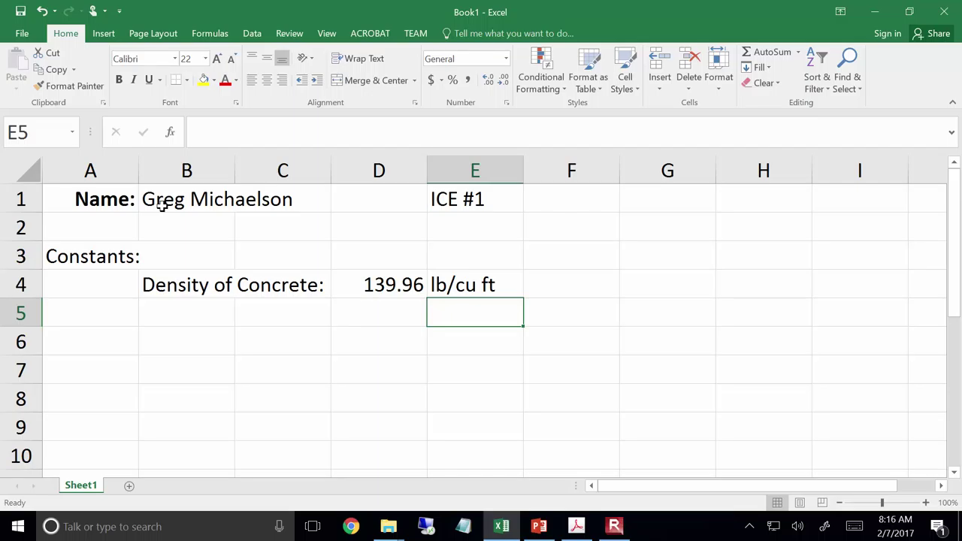
{"action": "key", "text": "Down"}
{"action": "key", "text": "Left"}
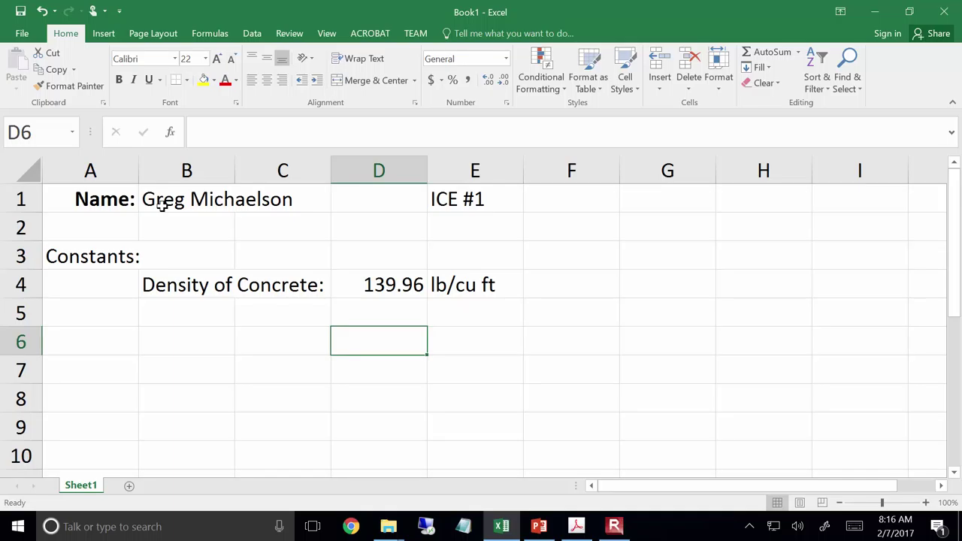
{"action": "key", "text": "Left"}
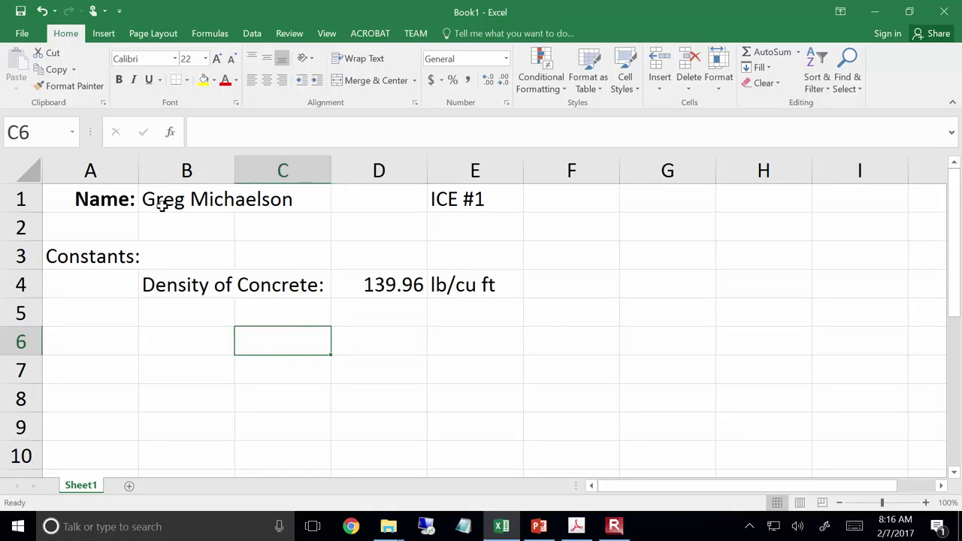
Enter 'Table of Slab Weights (lb)' in C6 and make it bold
{"action": "type", "text": "Table of "}
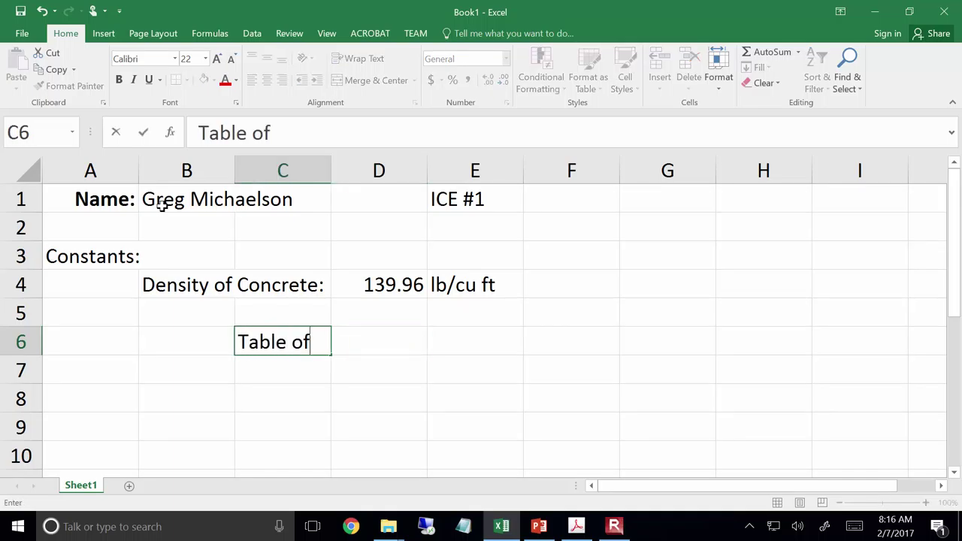
{"action": "type", "text": "Slab W"}
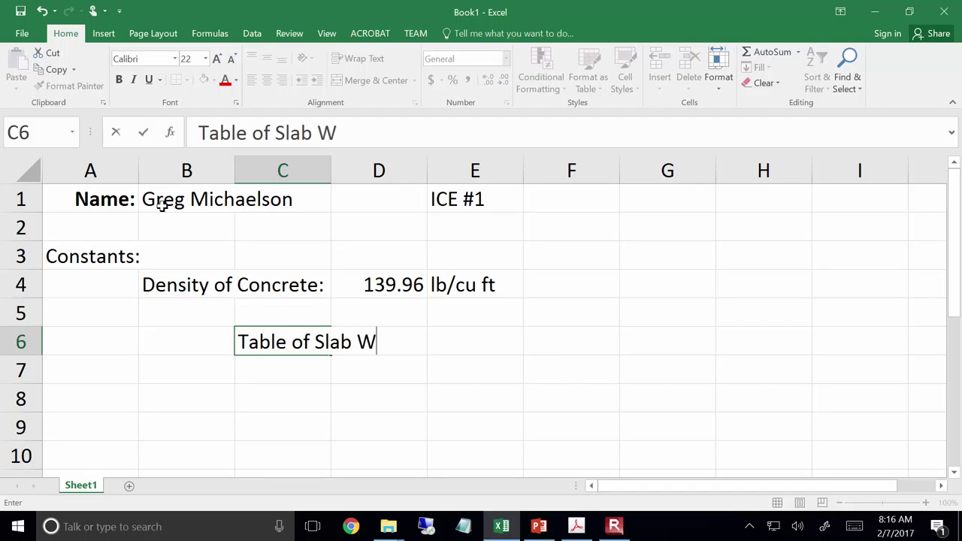
{"action": "type", "text": "eights ("}
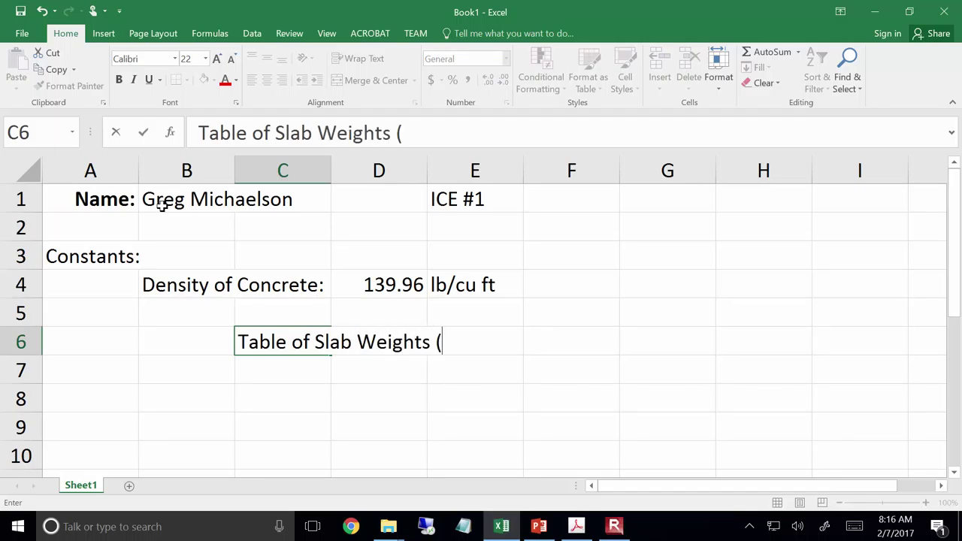
{"action": "type", "text": "lb)"}
{"action": "key", "text": "Return"}
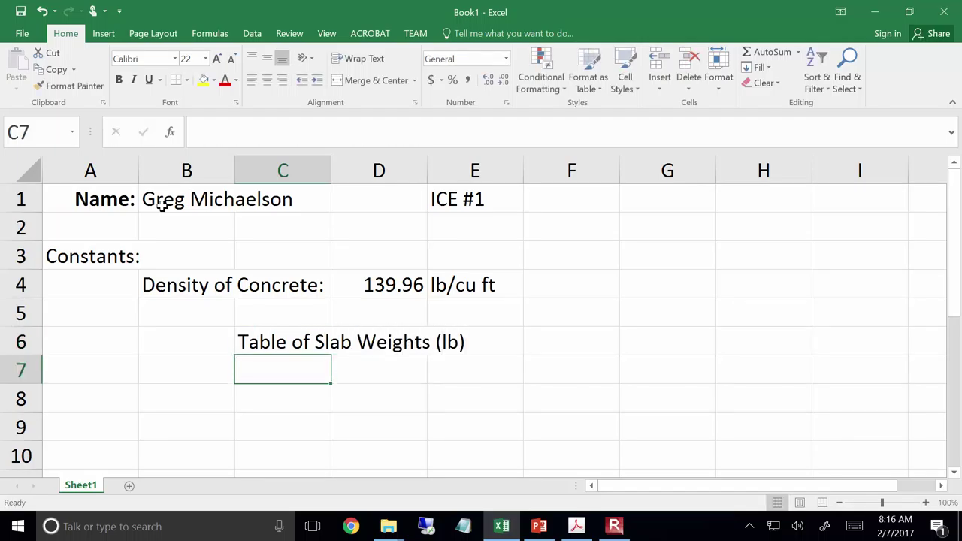
{"action": "key", "text": "Up"}
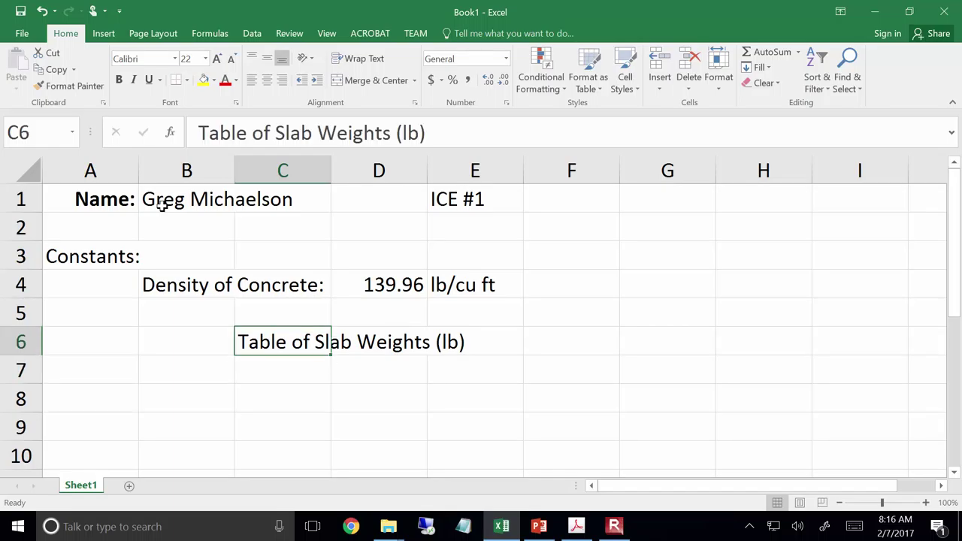
{"action": "key", "text": "ctrl+b"}
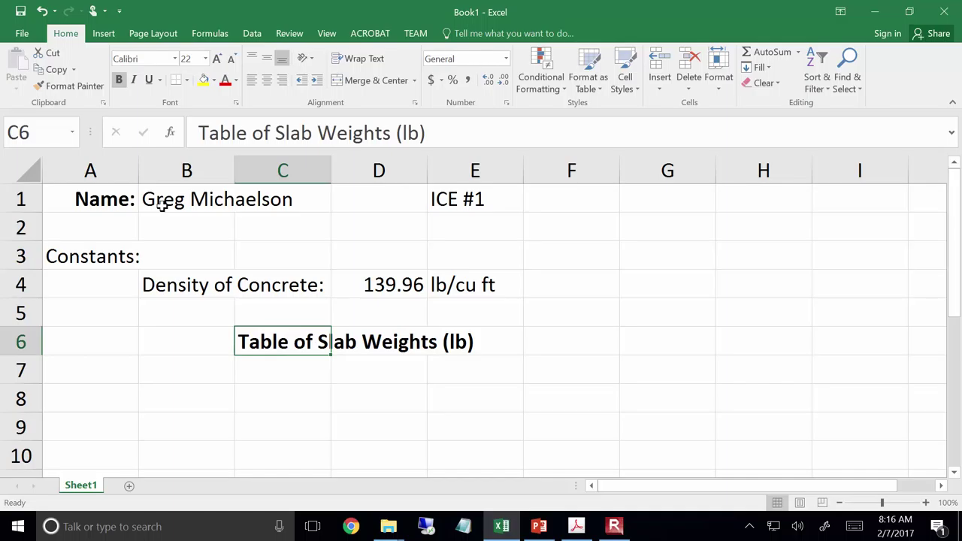
{"action": "key", "text": "Down"}
{"action": "key", "text": "Down"}
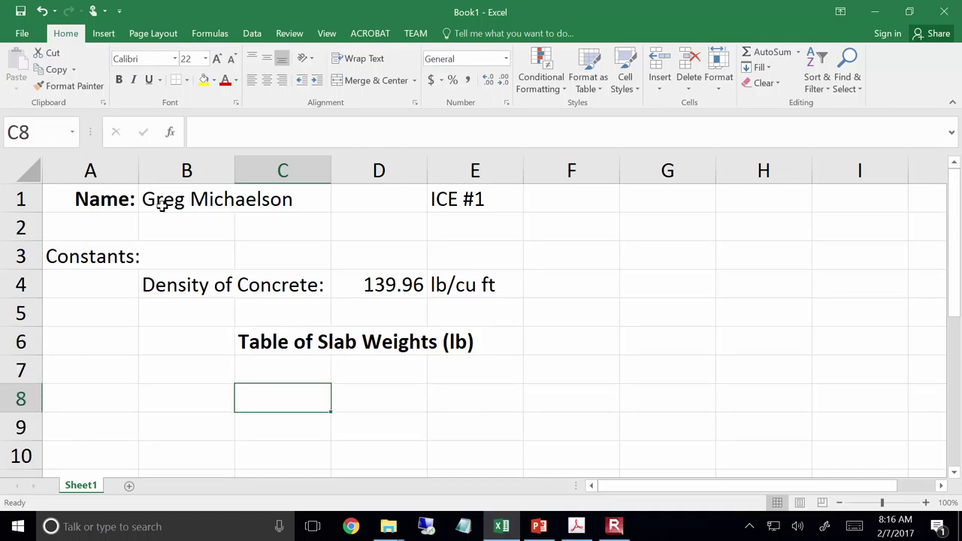
Label C8 'Slab Thickness (inches)' and enter thicknesses 3 and 6 in row 9
{"action": "type", "text": "Slab"}
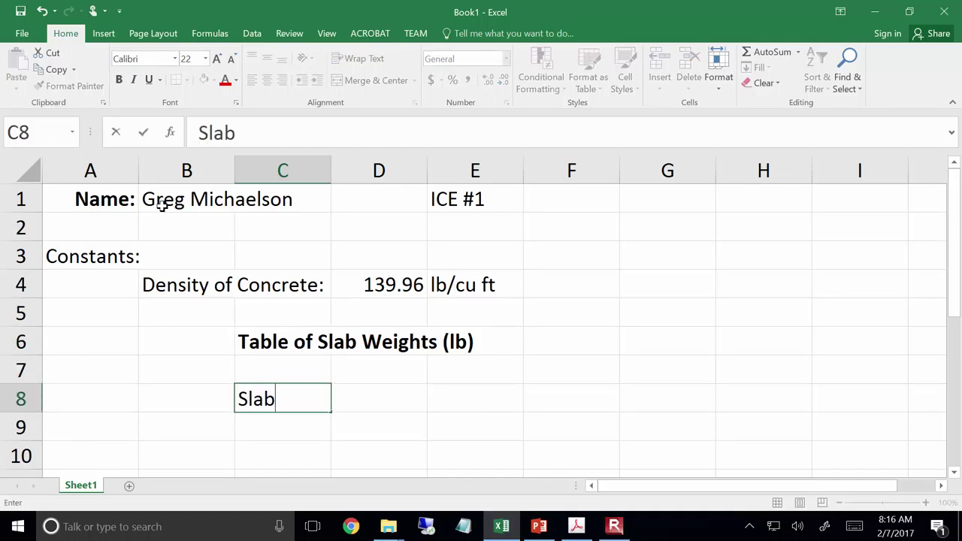
{"action": "type", "text": " Thickness (in)"}
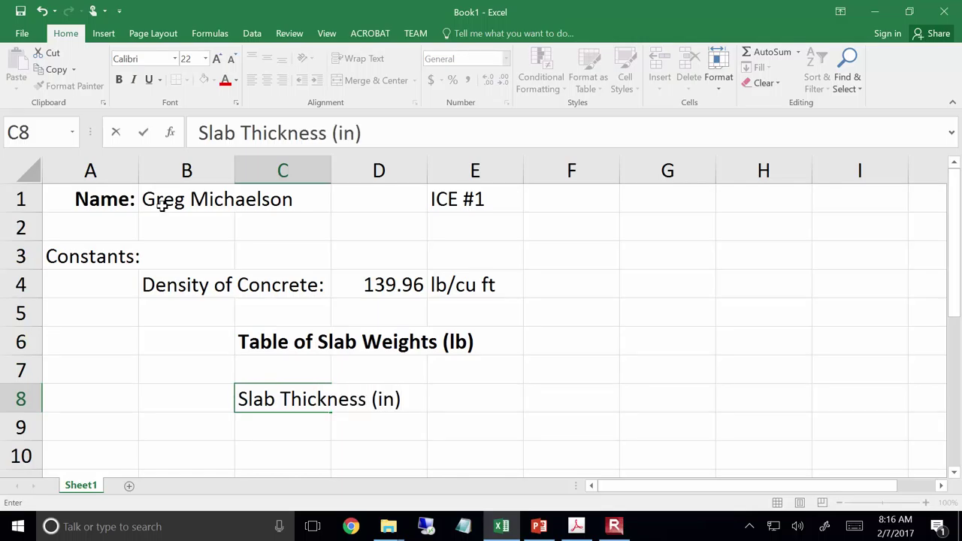
{"action": "key", "text": "BackSpace"}
{"action": "type", "text": "ches)"}
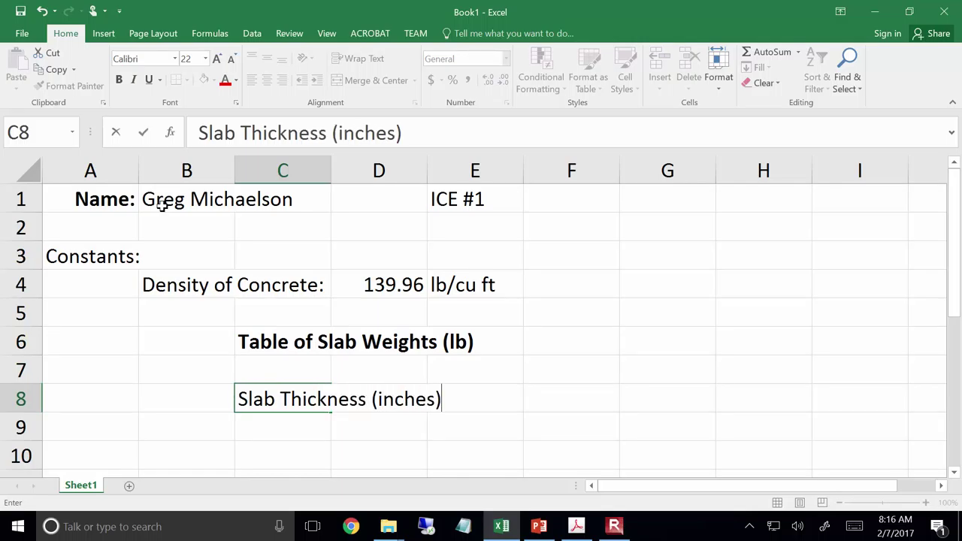
{"action": "key", "text": "Return"}
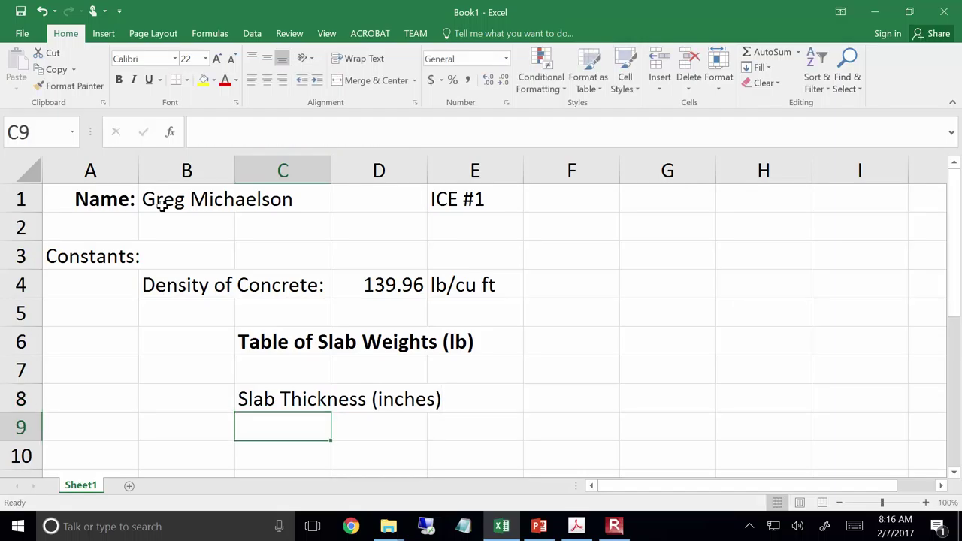
{"action": "type", "text": "3"}
{"action": "key", "text": "Tab"}
{"action": "type", "text": "6"}
{"action": "key", "text": "Tab"}
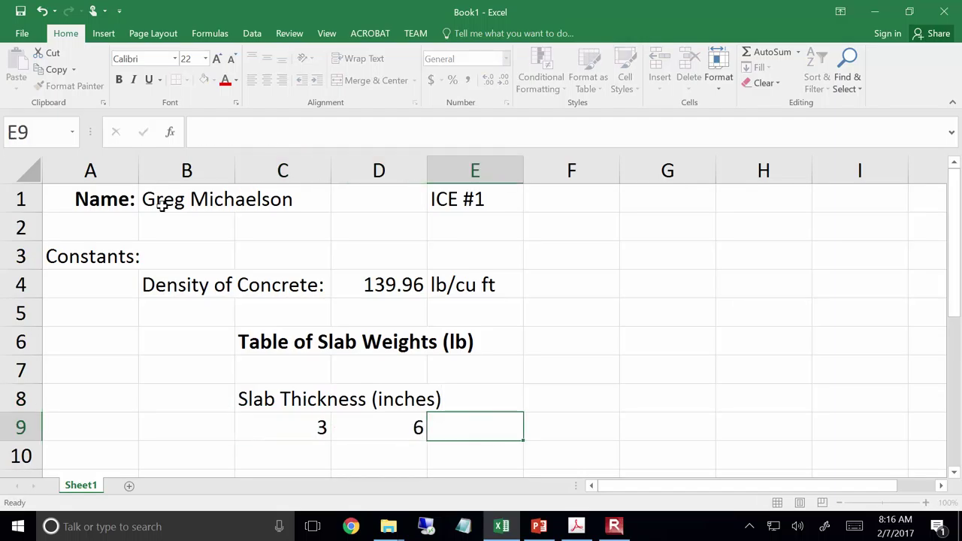
{"action": "key", "text": "Left"}
{"action": "key", "text": "Left"}
{"action": "key", "text": "Left"}
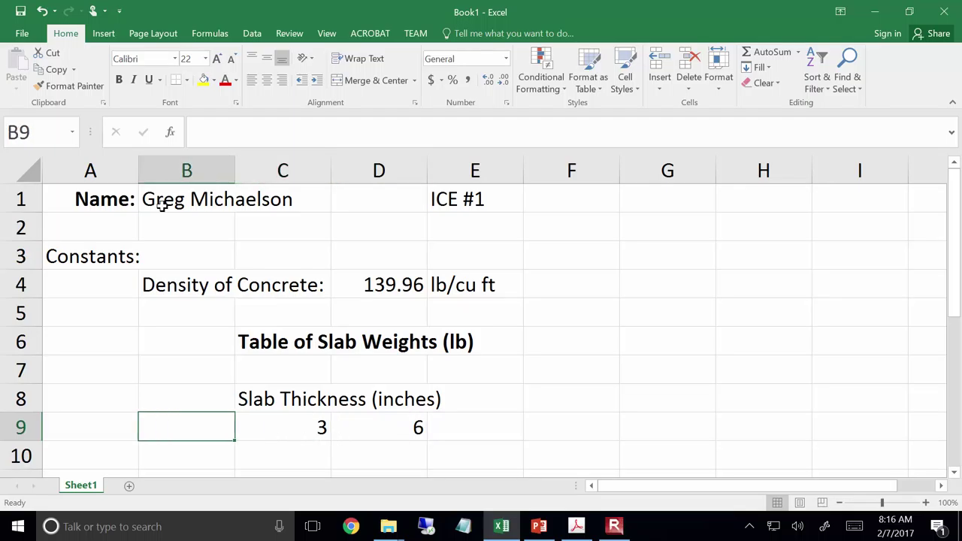
{"action": "key", "text": "Down"}
{"action": "key", "text": "Down"}
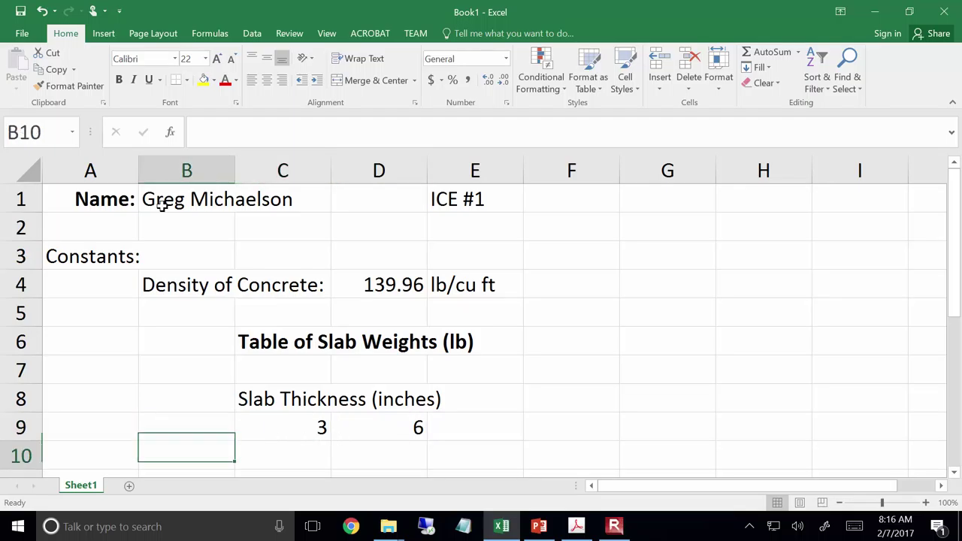
{"action": "key", "text": "Up"}
Enter slab areas 100 in B10 and 200 in B11
{"action": "type", "text": "100"}
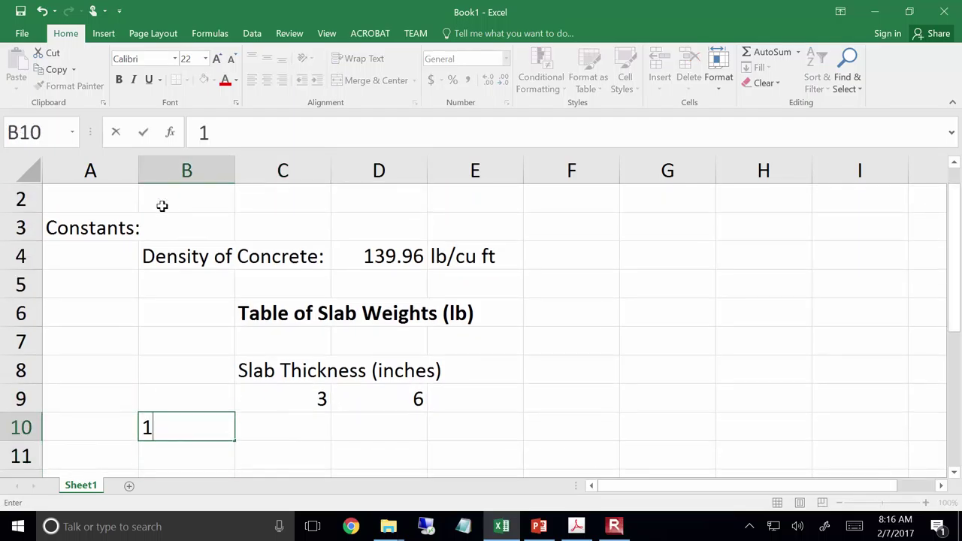
{"action": "key", "text": "Return"}
{"action": "type", "text": "200"}
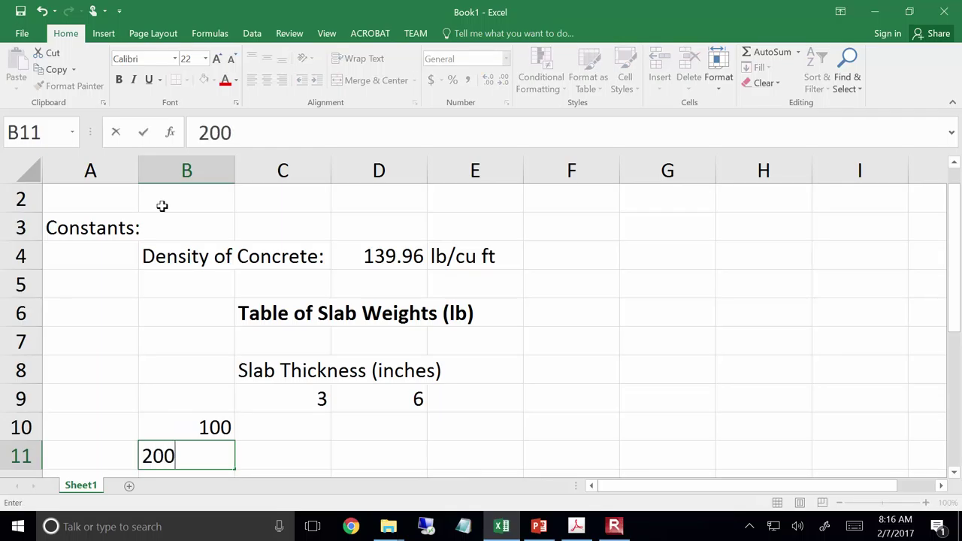
{"action": "key", "text": "Return"}
Label A10 'Slab Area' and A11 '(sq ft)'
{"action": "key", "text": "Up"}
{"action": "key", "text": "Up"}
{"action": "key", "text": "Left"}
{"action": "type", "text": "S;l"}
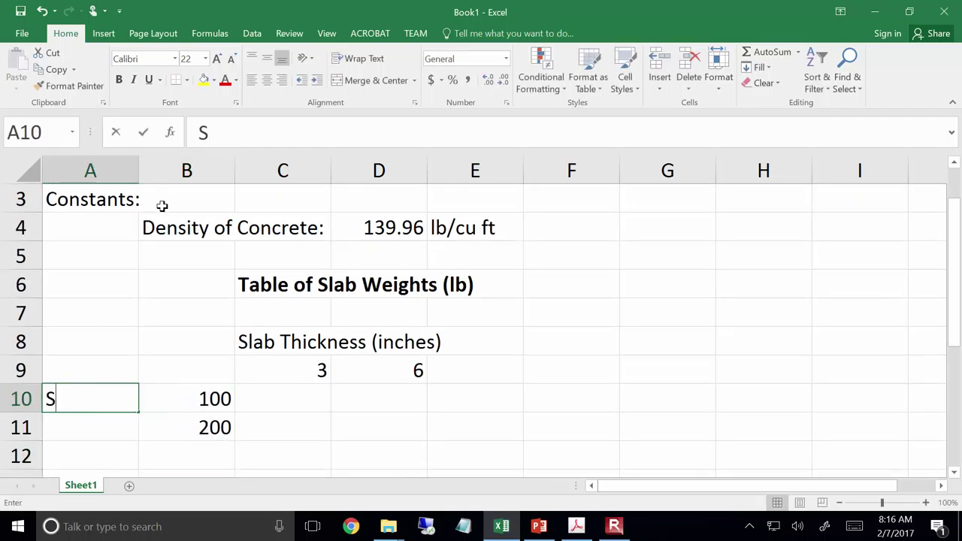
{"action": "key", "text": "BackSpace"}
{"action": "key", "text": "BackSpace"}
{"action": "type", "text": "lab Area"}
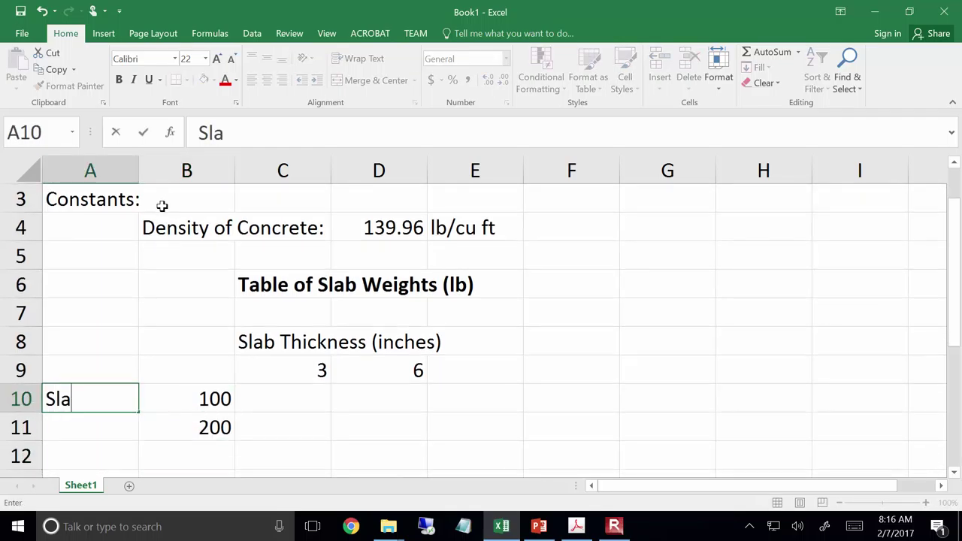
{"action": "key", "text": "ctrl+Return"}
{"action": "key", "text": "Down"}
{"action": "type", "text": "(c"}
{"action": "key", "text": "BackSpace"}
{"action": "type", "text": "sq "}
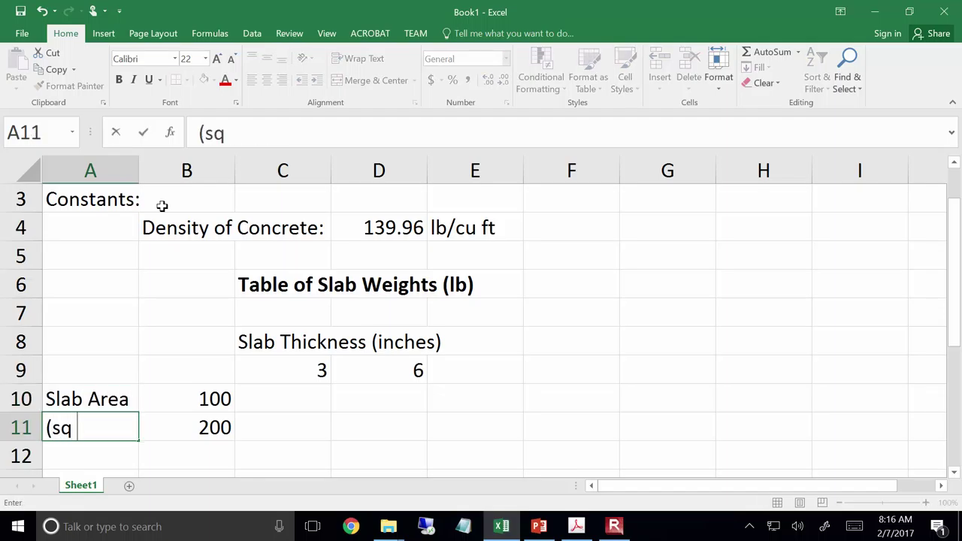
{"action": "type", "text": "ft)"}
{"action": "key", "text": "Return"}
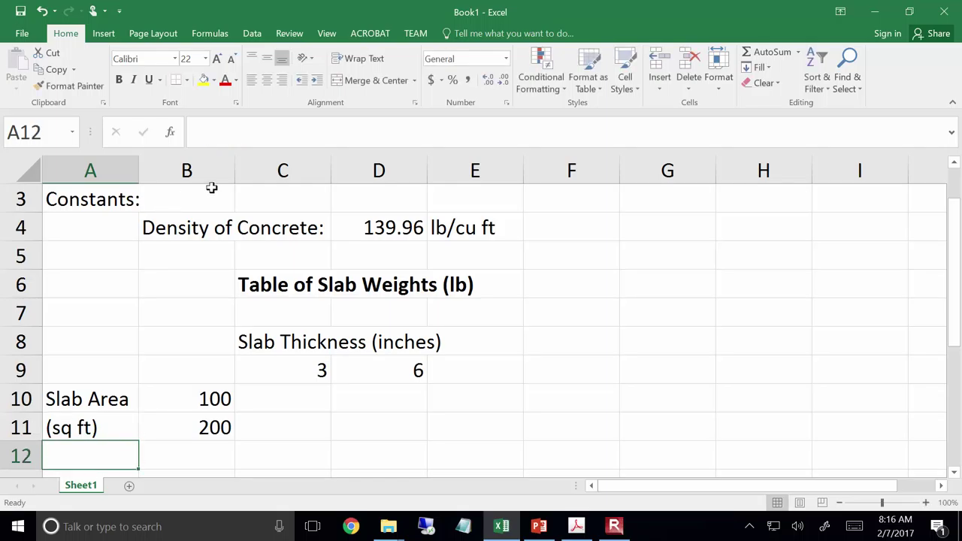
Zoom the sheet out to 85% so rows 1 through 12 fit, then select A1
{"action": "scroll", "coordinate": [352, 438], "scroll_direction": "down", "scroll_amount": 1, "text": "ctrl"}
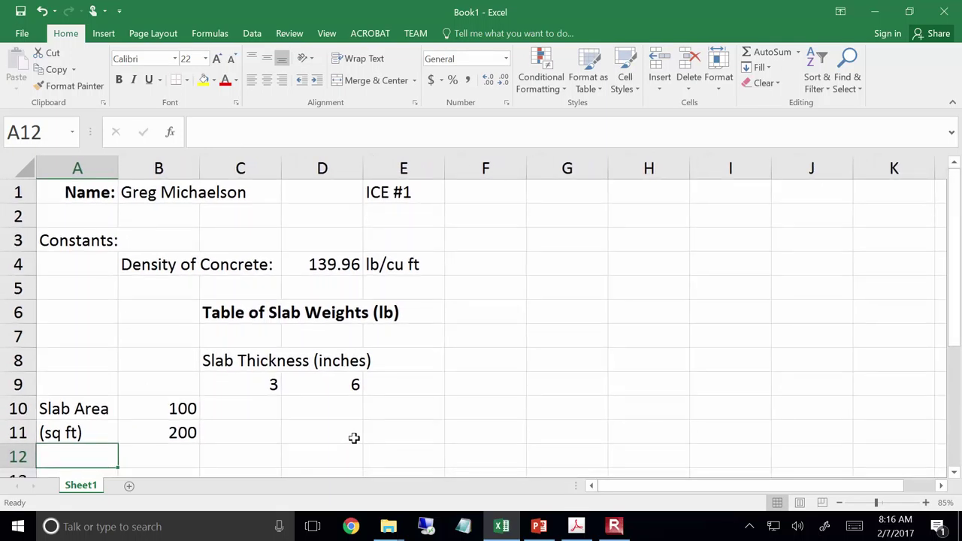
{"action": "left_click", "coordinate": [511, 407]}
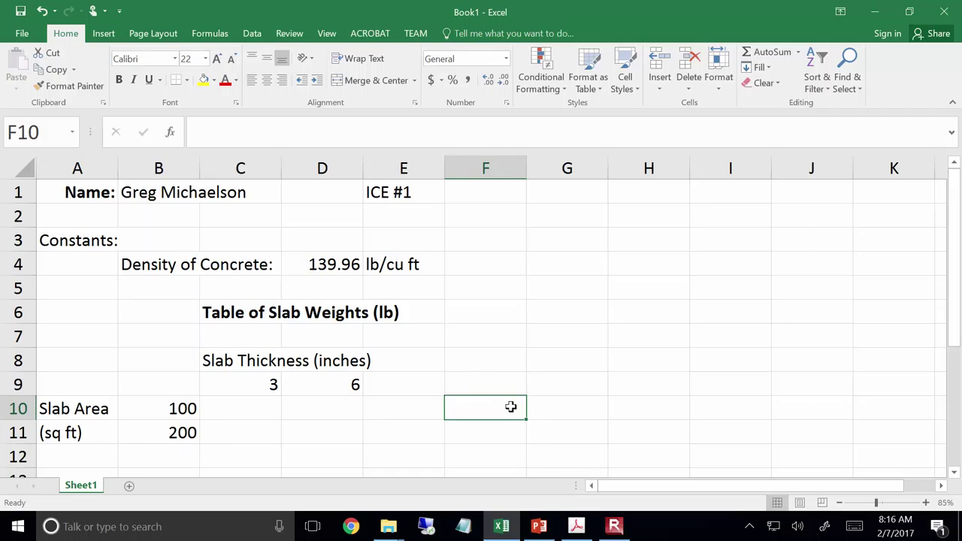
{"action": "left_click", "coordinate": [66, 182]}
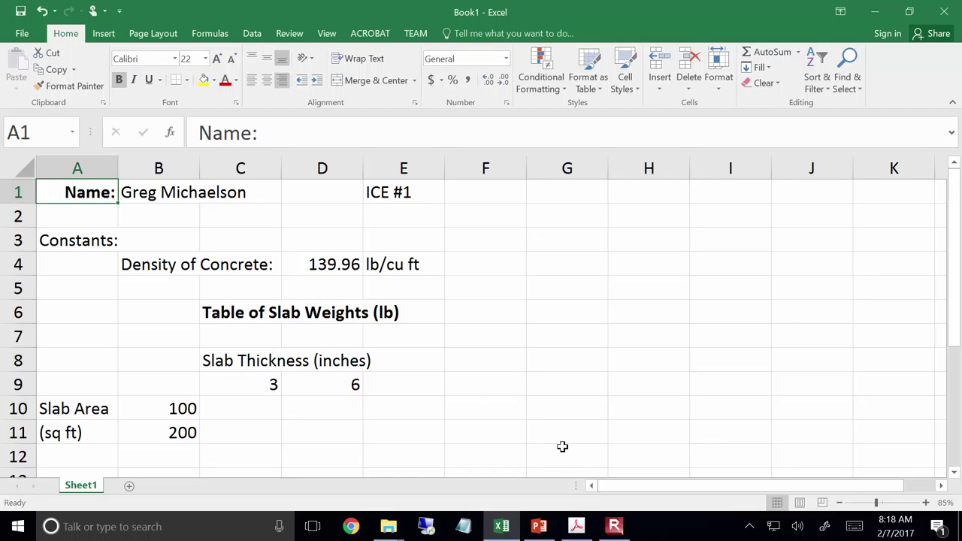
{"action": "left_click", "coordinate": [408, 380]}
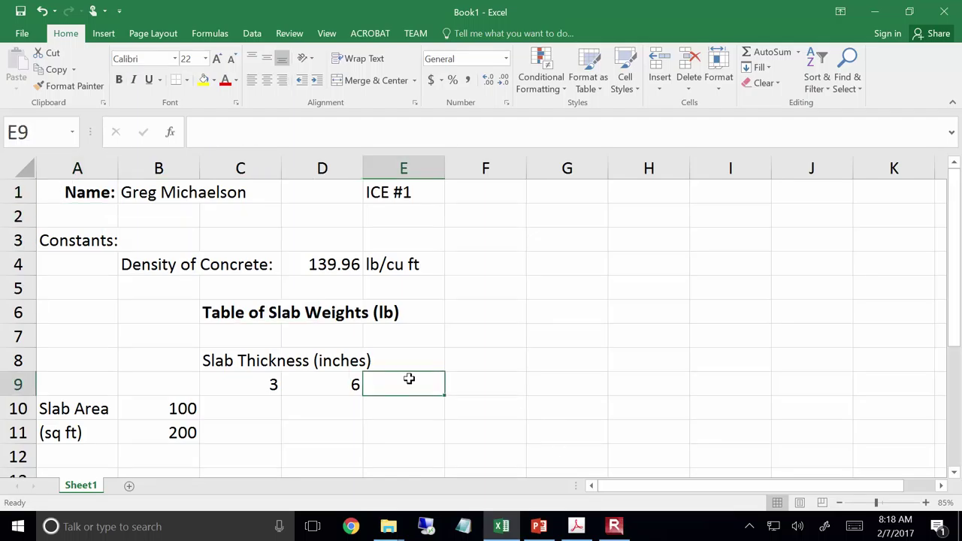
{"action": "type", "text": "9"}
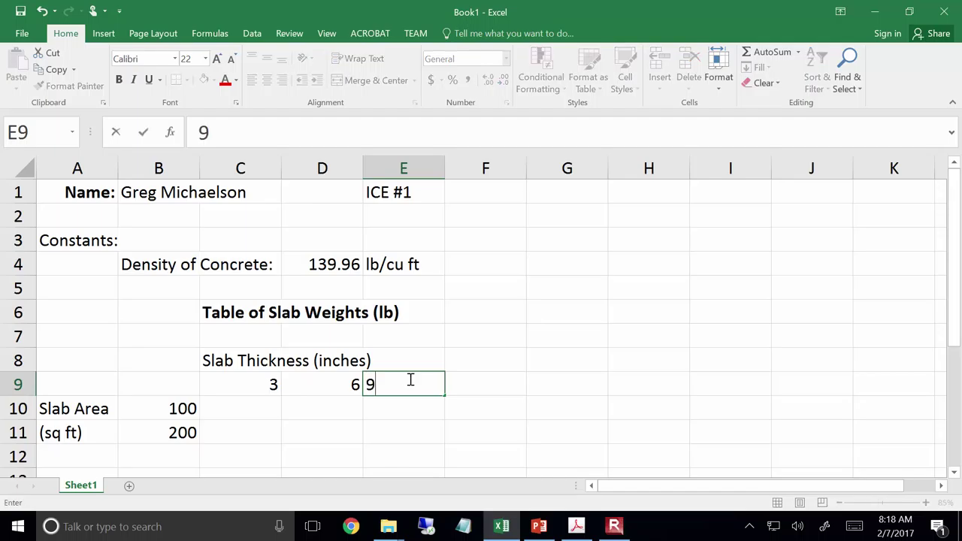
{"action": "key", "text": "Tab"}
{"action": "type", "text": "12"}
{"action": "key", "text": "Tab"}
{"action": "type", "text": "15"}
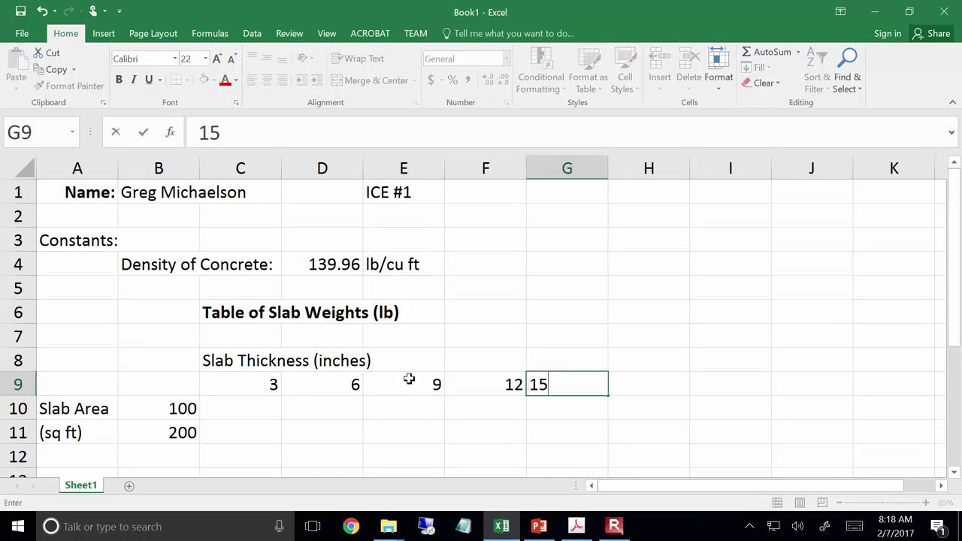
{"action": "key", "text": "Return"}
{"action": "left_click", "coordinate": [409, 380]}
{"action": "left_click_drag", "start_coordinate": [408, 380], "coordinate": [599, 387]}
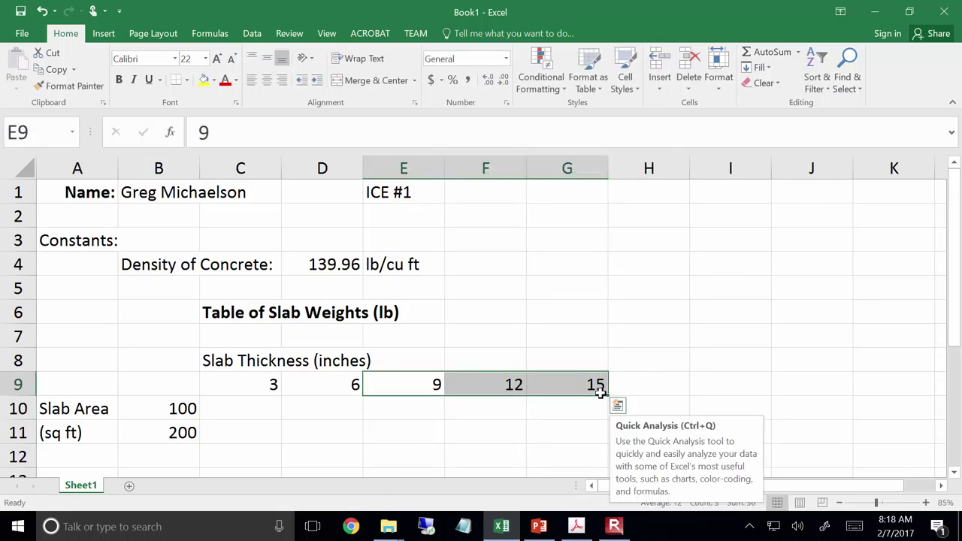
{"action": "key", "text": "Delete"}
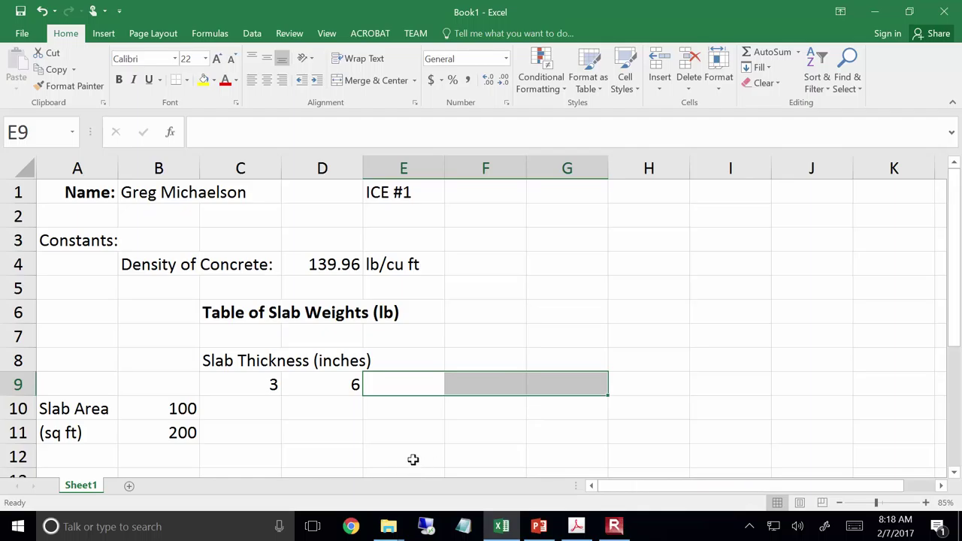
{"action": "left_click", "coordinate": [356, 429]}
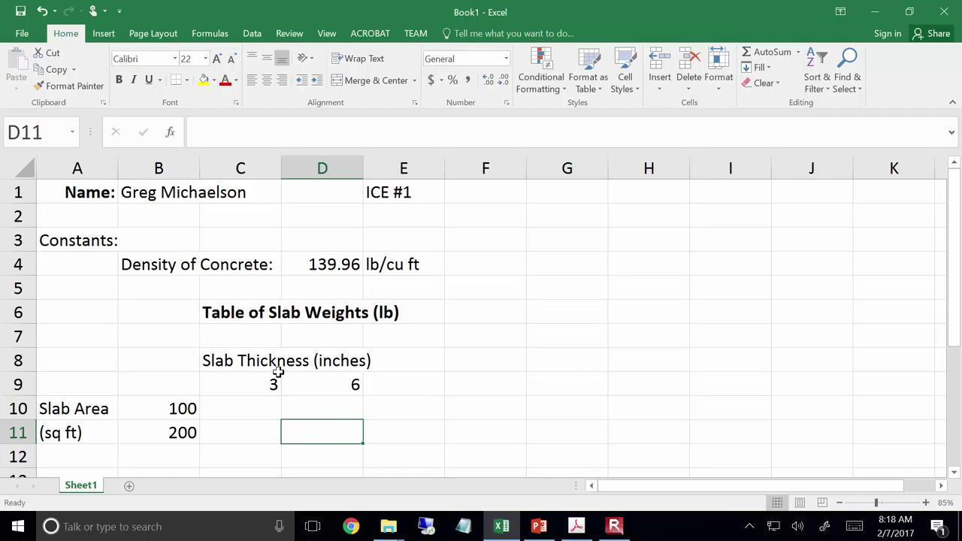
Fill the thickness series 3, 6 across row 9 through 15 in G9
{"action": "left_click", "coordinate": [259, 385]}
{"action": "left_click_drag", "start_coordinate": [259, 384], "coordinate": [304, 387]}
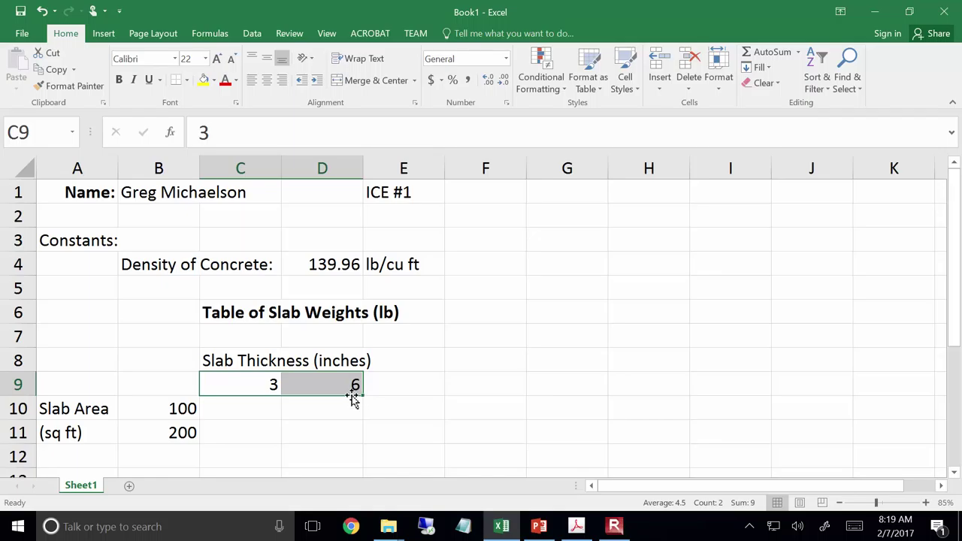
{"action": "left_click_drag", "start_coordinate": [362, 395], "coordinate": [569, 398]}
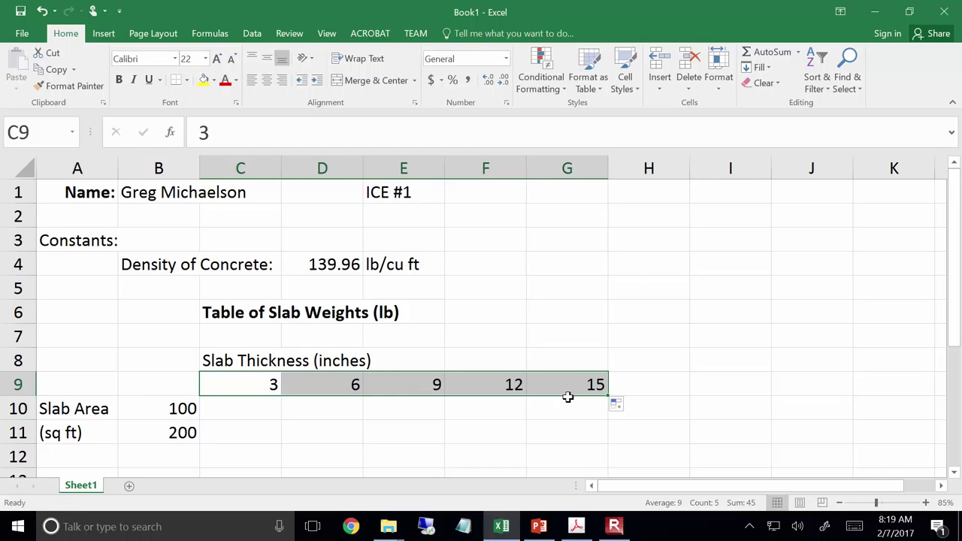
Fill the areas 100, 200 down column B to 1000 in B19
{"action": "scroll", "coordinate": [268, 418], "scroll_direction": "down", "scroll_amount": 2}
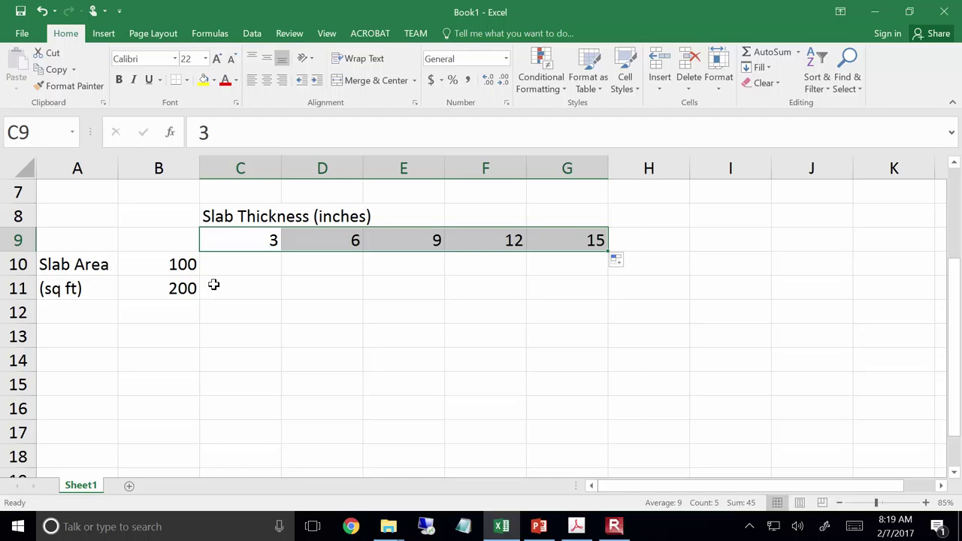
{"action": "left_click_drag", "start_coordinate": [189, 257], "coordinate": [194, 301]}
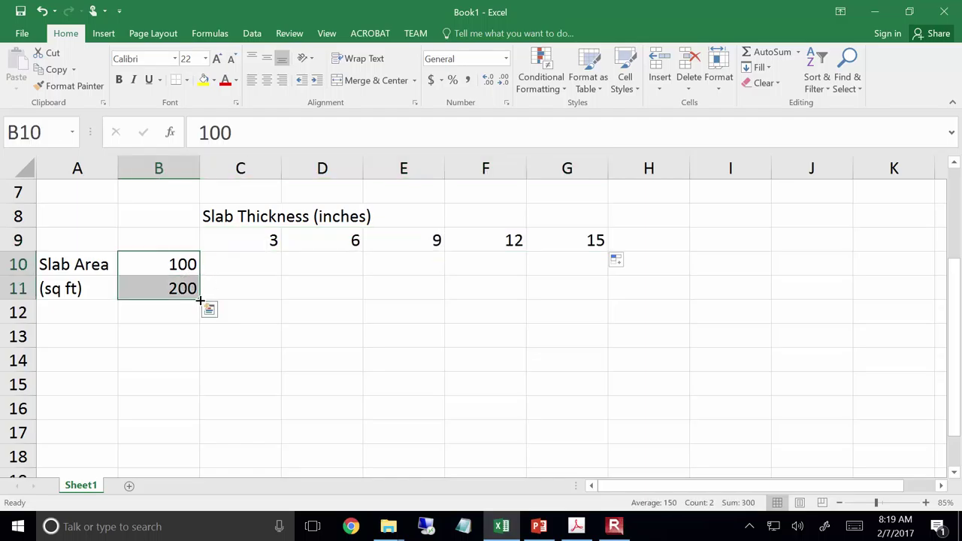
{"action": "left_click_drag", "start_coordinate": [201, 300], "coordinate": [198, 418]}
{"action": "left_click", "coordinate": [253, 292]}
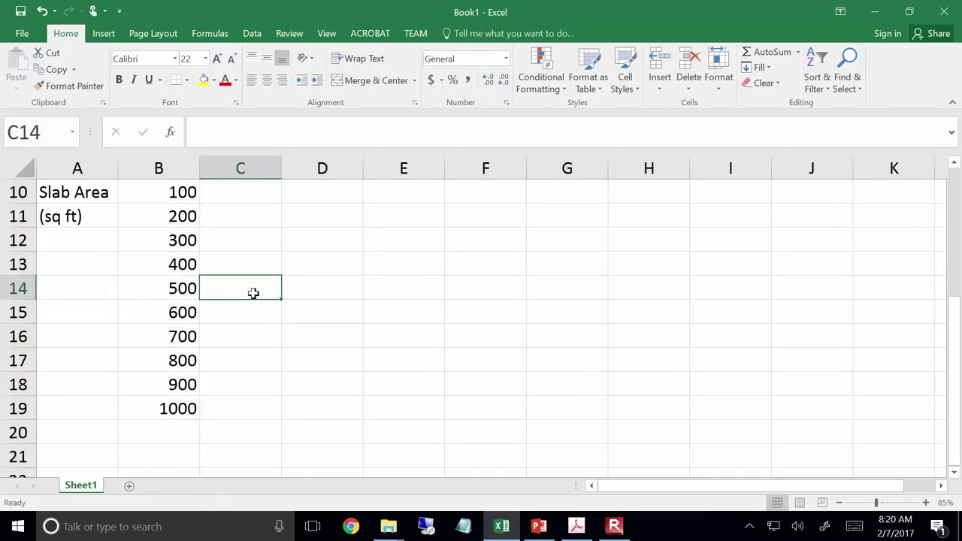
{"action": "scroll", "coordinate": [249, 286], "scroll_direction": "up", "scroll_amount": 2}
{"action": "scroll", "coordinate": [256, 275], "scroll_direction": "down", "scroll_amount": 1}
{"action": "scroll", "coordinate": [257, 271], "scroll_direction": "up", "scroll_amount": 1}
{"action": "left_click", "coordinate": [259, 265]}
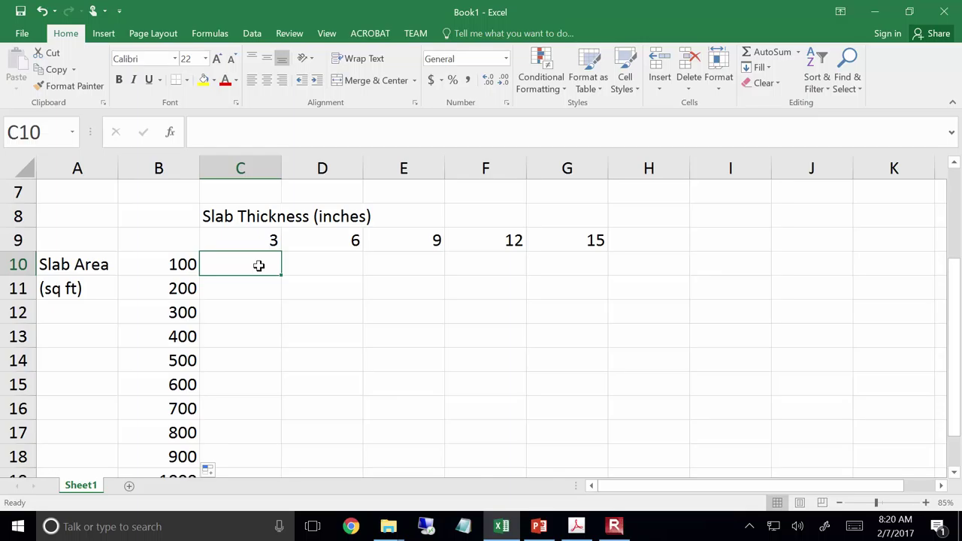
{"action": "mouse_move", "coordinate": [258, 265]}
{"action": "left_mouse_down"}
{"action": "mouse_move", "coordinate": [489, 444]}
{"action": "mouse_move", "coordinate": [565, 469]}
{"action": "mouse_move", "coordinate": [555, 472]}
{"action": "mouse_move", "coordinate": [471, 380]}
{"action": "mouse_move", "coordinate": [247, 259]}
{"action": "left_mouse_up"}
{"action": "scroll", "coordinate": [248, 260], "scroll_direction": "up", "scroll_amount": 2}
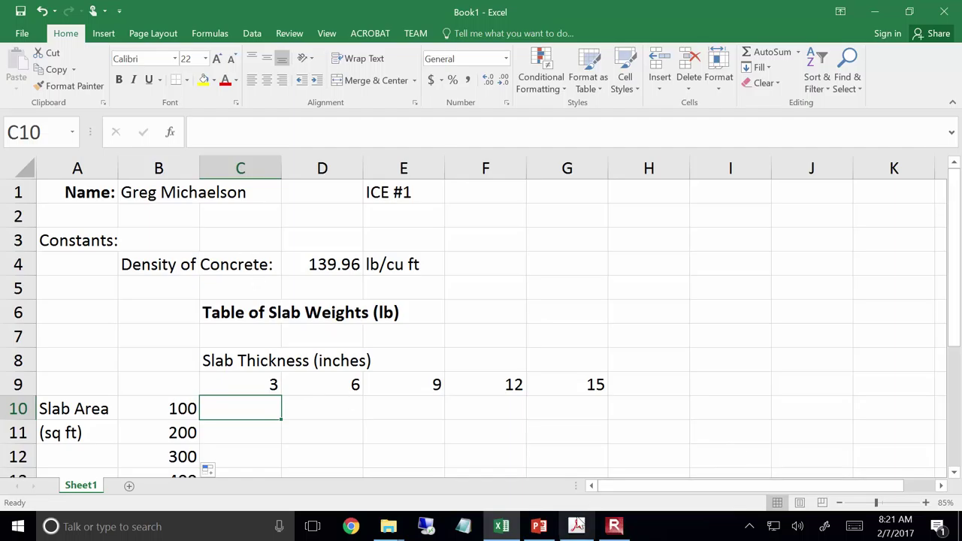
Examine the slab weight formula in the assignment PDF at 200%, then return to Excel
{"action": "left_click", "coordinate": [577, 526]}
{"action": "scroll", "coordinate": [550, 478], "scroll_direction": "down", "scroll_amount": 10}
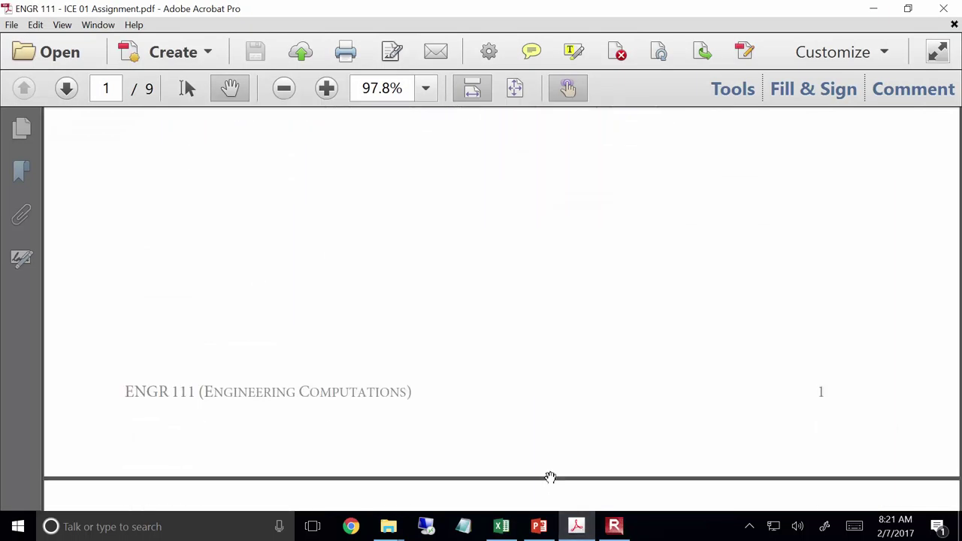
{"action": "scroll", "coordinate": [551, 478], "scroll_direction": "down", "scroll_amount": 10}
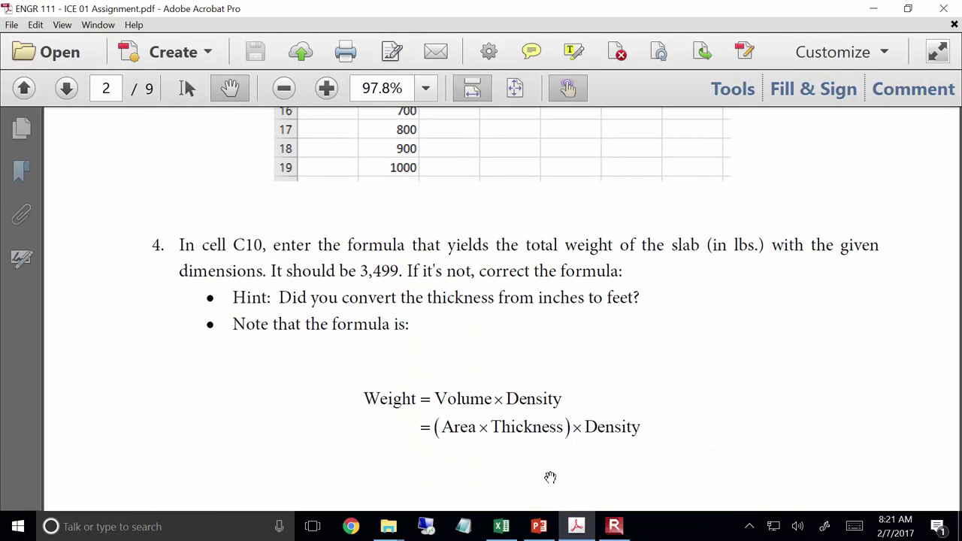
{"action": "scroll", "coordinate": [550, 478], "scroll_direction": "down", "scroll_amount": 2}
{"action": "scroll", "coordinate": [550, 478], "scroll_direction": "up", "scroll_amount": 4}
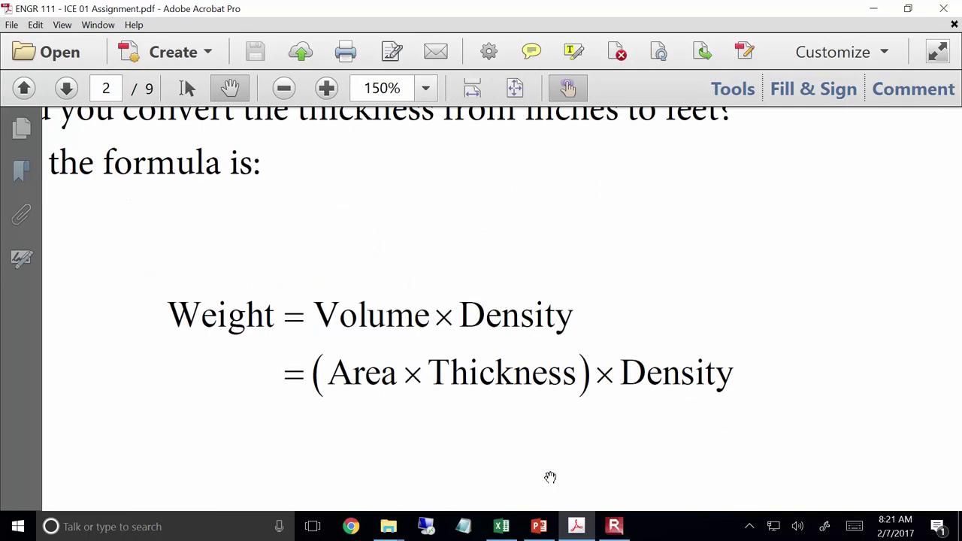
{"action": "scroll", "coordinate": [550, 478], "scroll_direction": "down", "scroll_amount": 1}
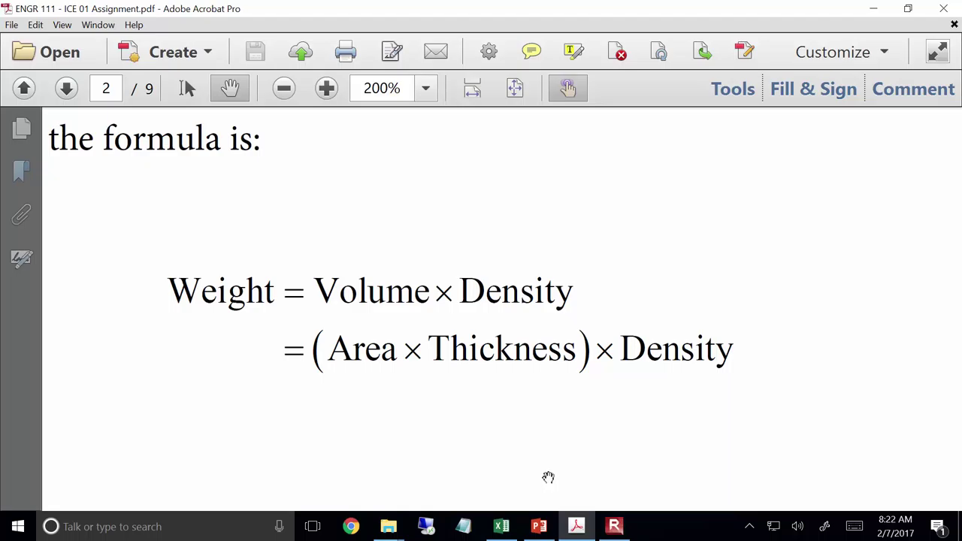
{"action": "left_click", "coordinate": [502, 526]}
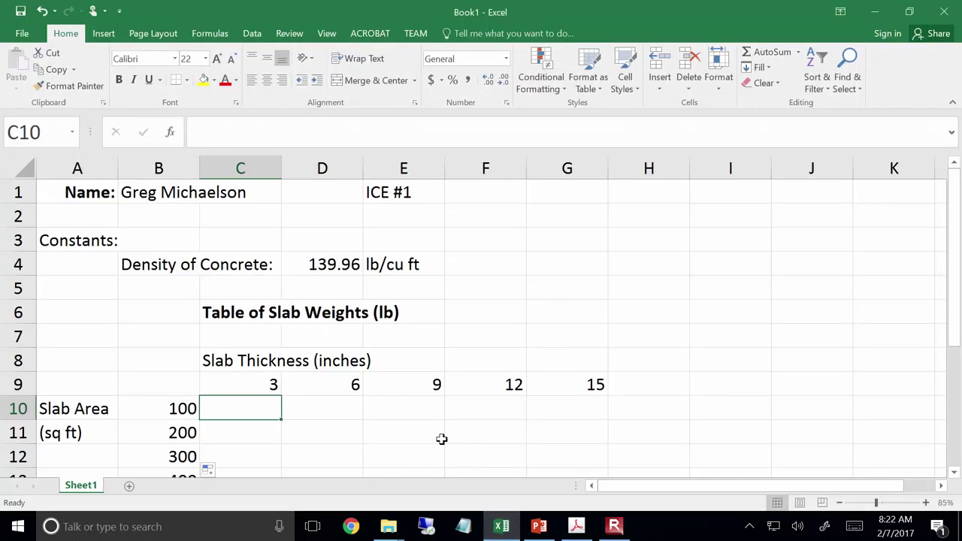
Enter =B10*C9*D4 in C10 to multiply area, thickness and density, giving 41988
{"action": "type", "text": "="}
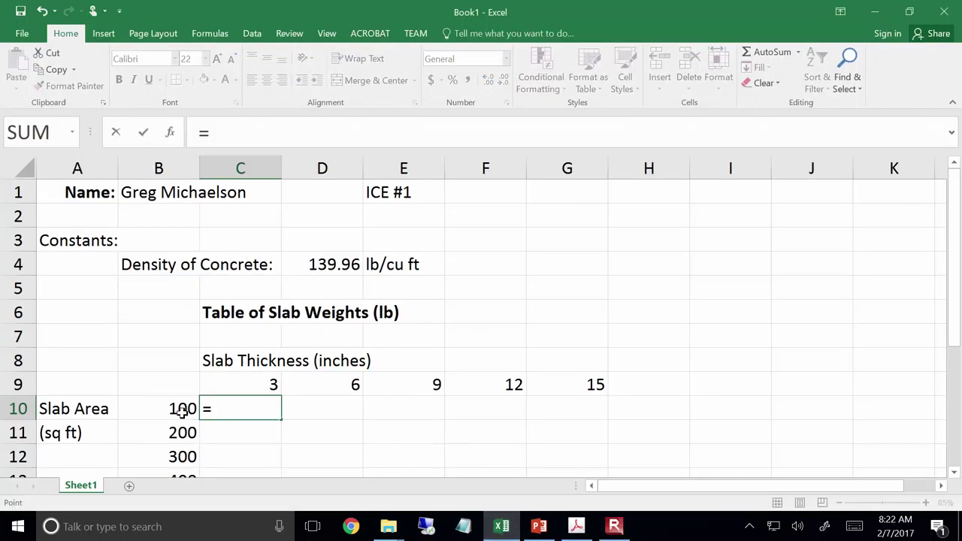
{"action": "left_click", "coordinate": [183, 411]}
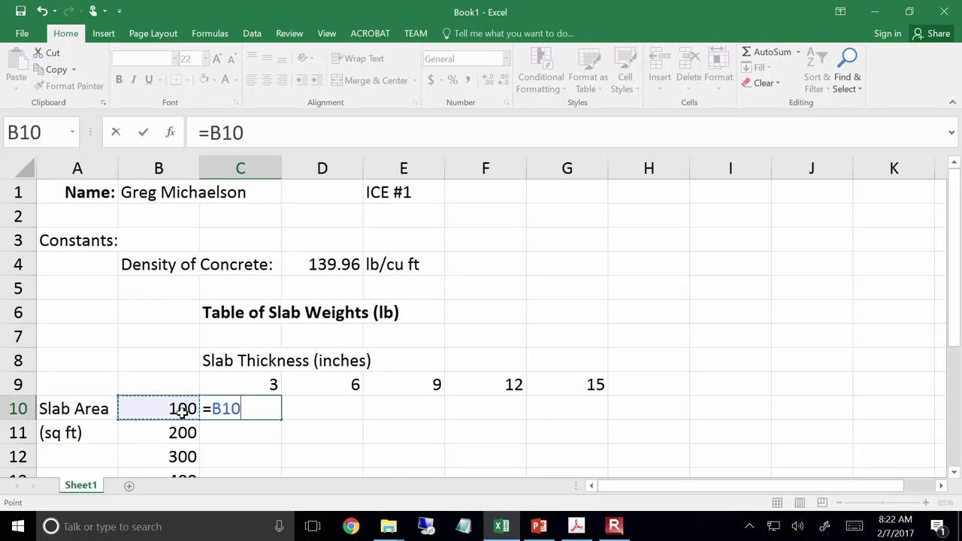
{"action": "type", "text": "*"}
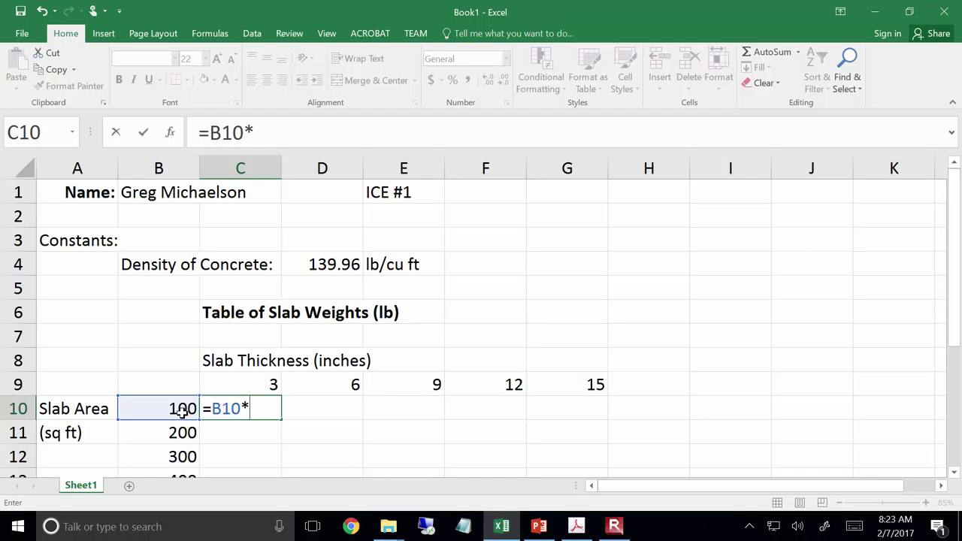
{"action": "left_click", "coordinate": [223, 386]}
{"action": "type", "text": "*"}
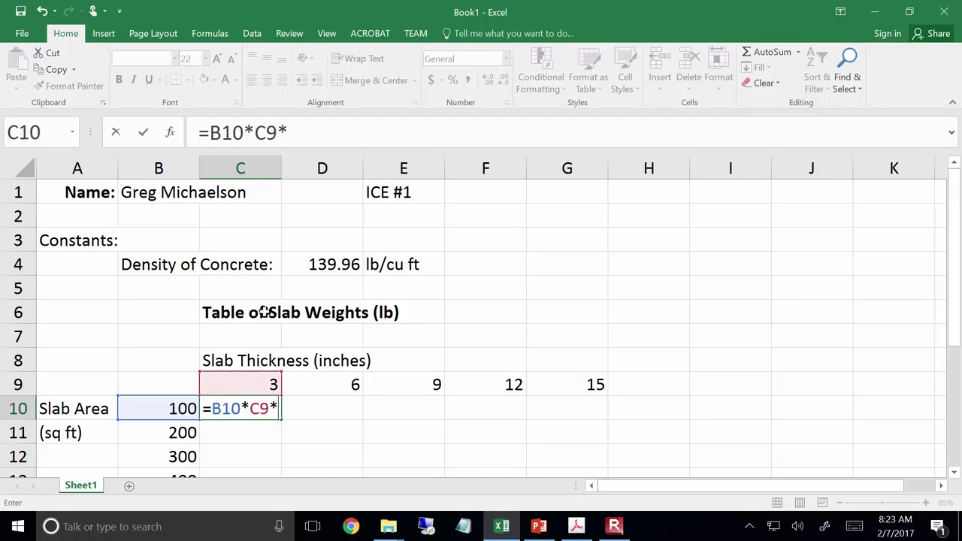
{"action": "left_click", "coordinate": [340, 256]}
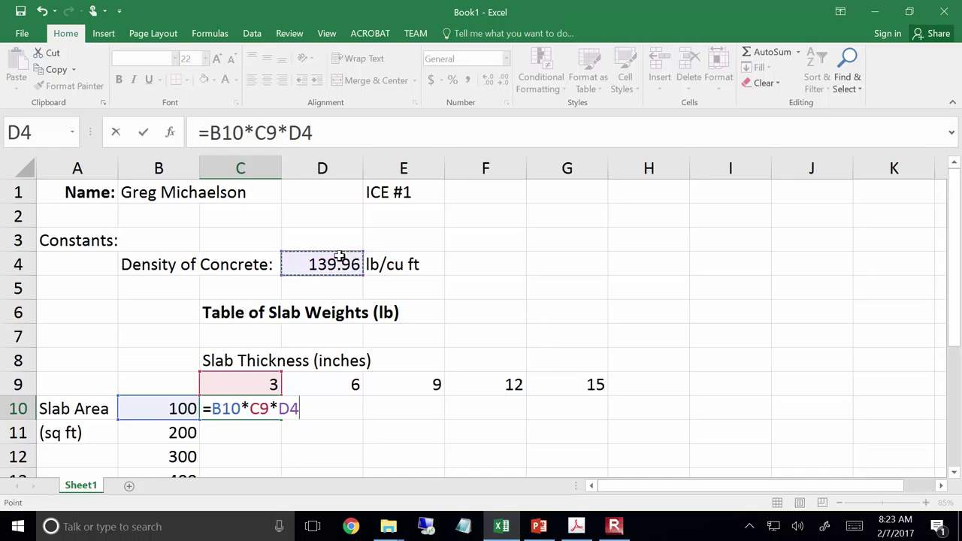
{"action": "key", "text": "Return"}
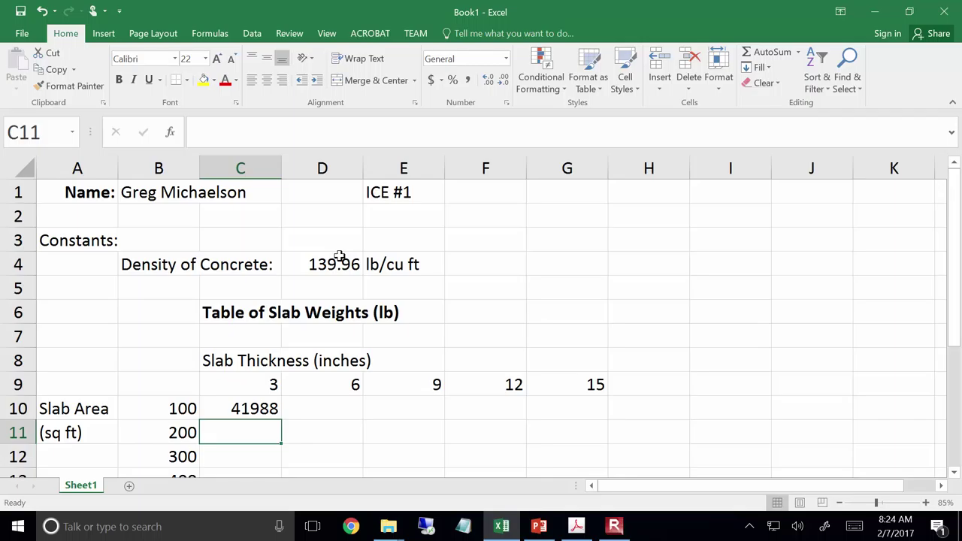
Append /12 to the C10 formula so it gives 3499
{"action": "key", "text": "Up"}
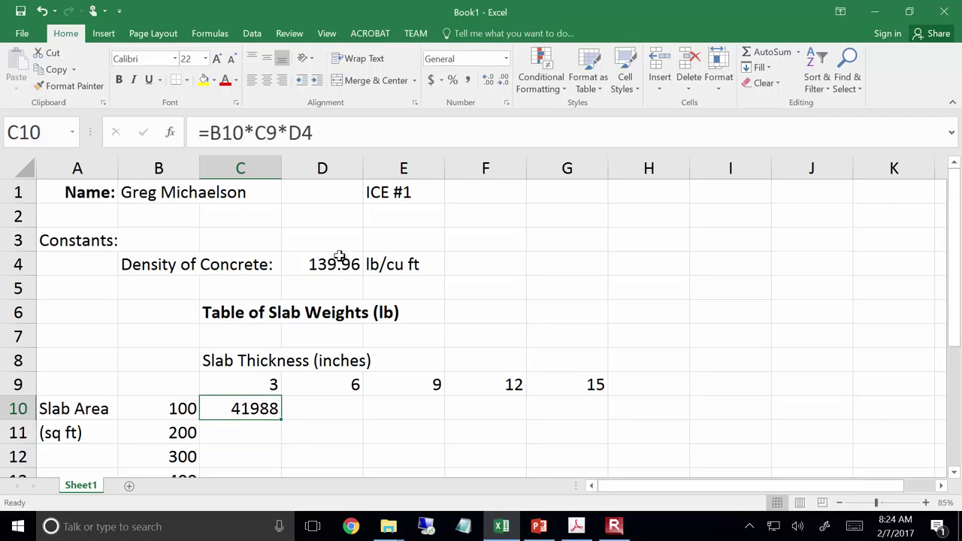
{"action": "left_click", "coordinate": [329, 123]}
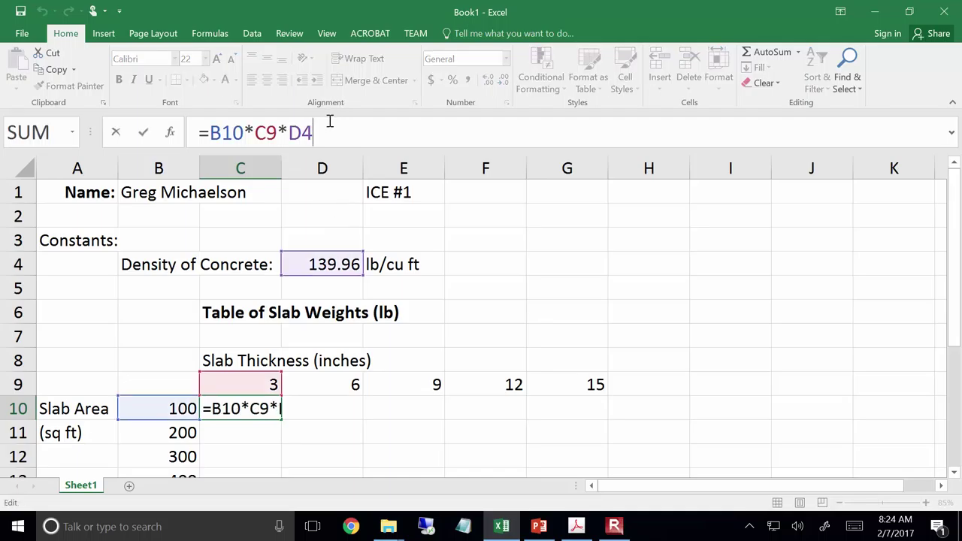
{"action": "type", "text": "/1"}
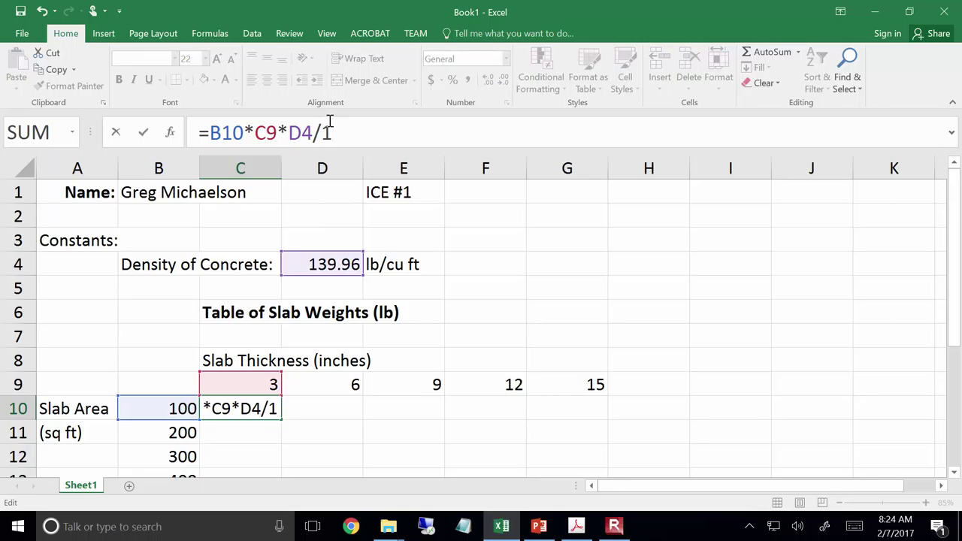
{"action": "type", "text": "2"}
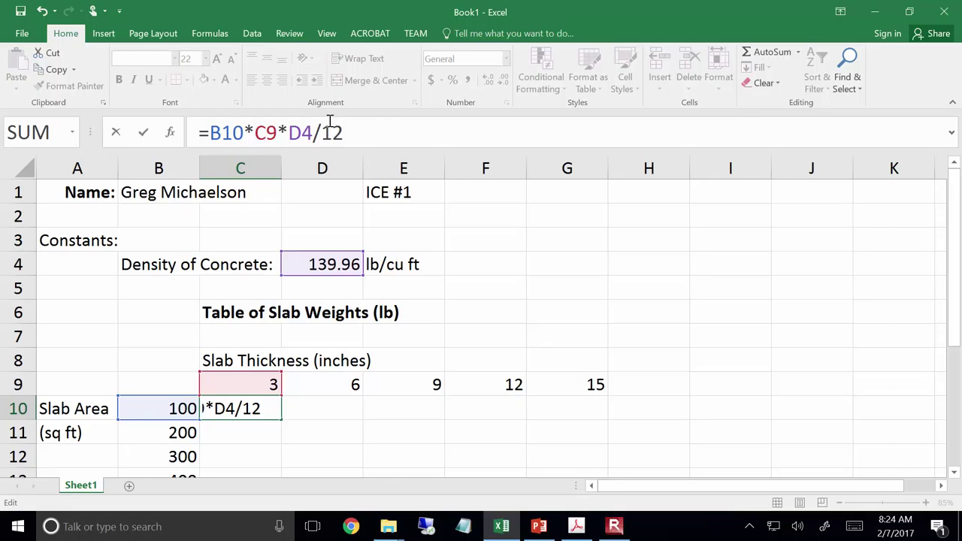
{"action": "key", "text": "Return"}
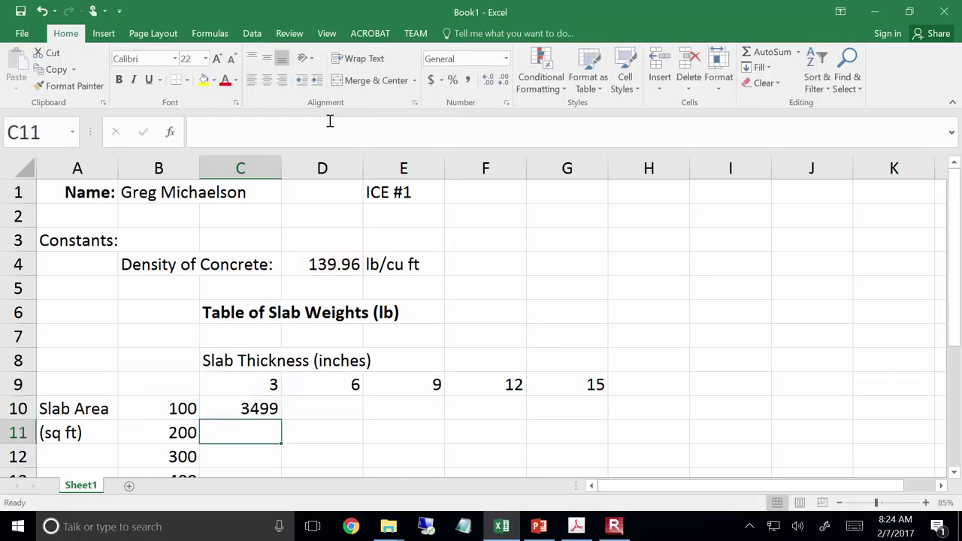
Rewrite the C10 formula as =B10*(C9/12)*D4, with the conversion inside parentheses
{"action": "key", "text": "Up"}
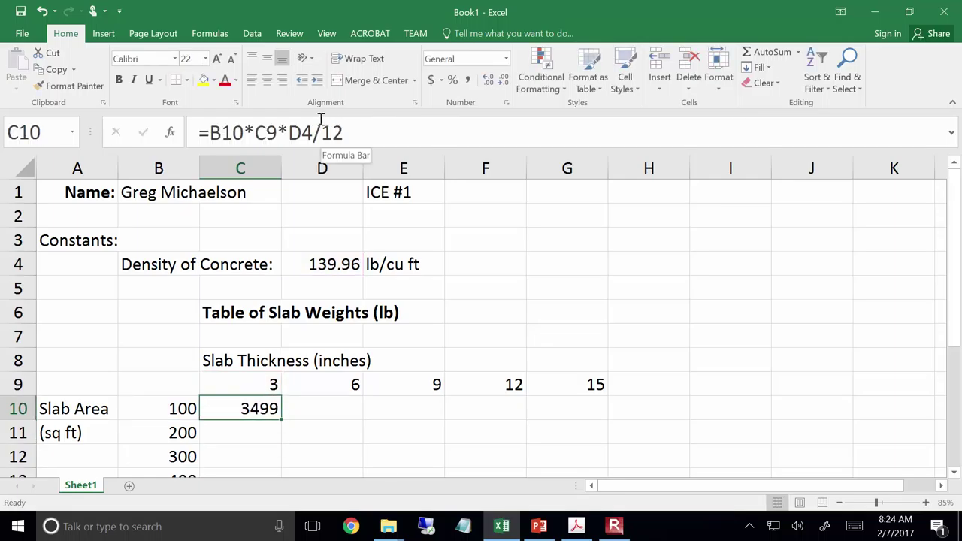
{"action": "left_click", "coordinate": [259, 132]}
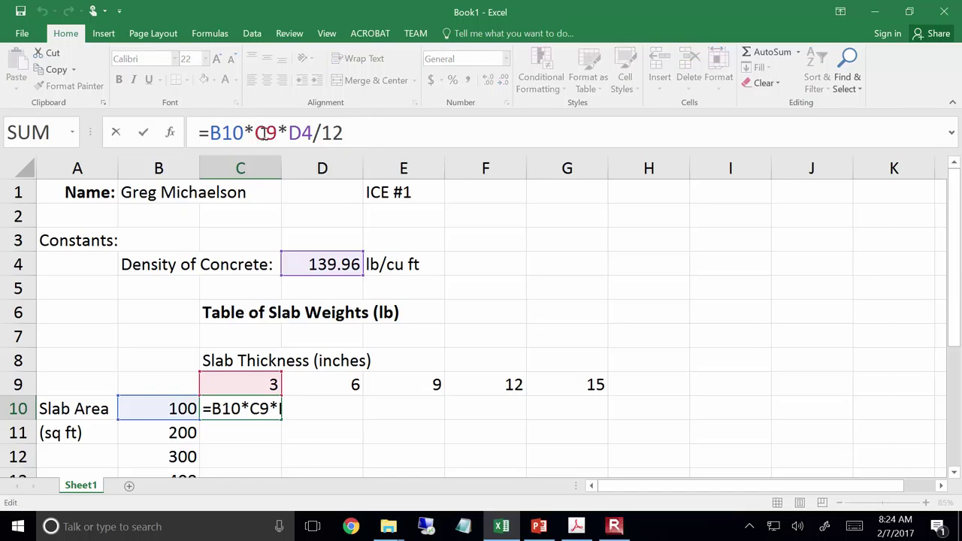
{"action": "type", "text": "("}
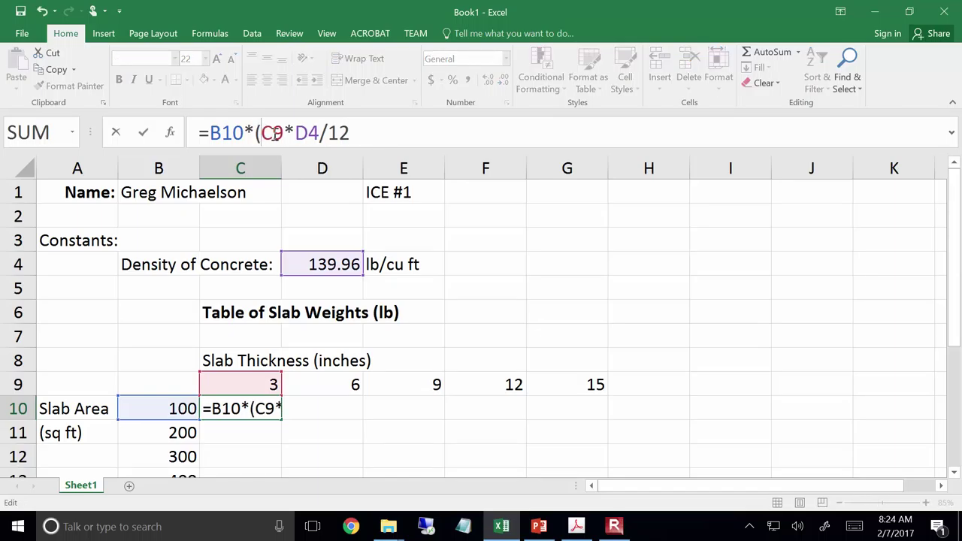
{"action": "left_click", "coordinate": [284, 133]}
{"action": "type", "text": ")"}
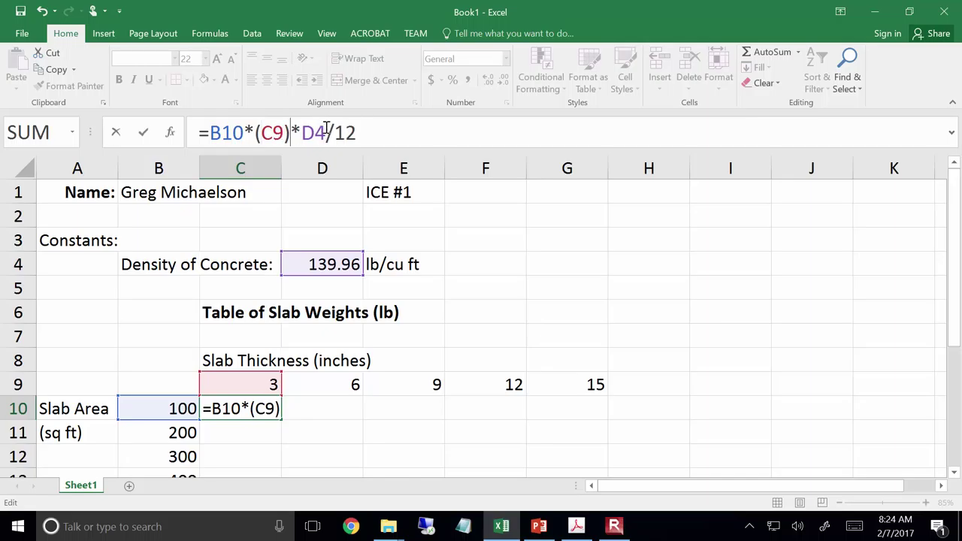
{"action": "left_click_drag", "start_coordinate": [330, 130], "coordinate": [374, 125]}
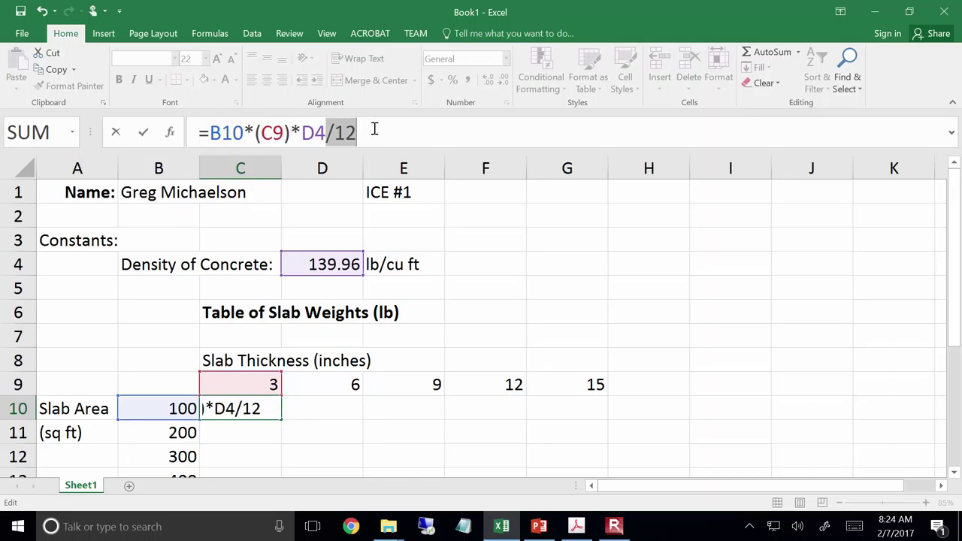
{"action": "key", "text": "BackSpace"}
{"action": "left_click", "coordinate": [283, 140]}
{"action": "type", "text": "/12"}
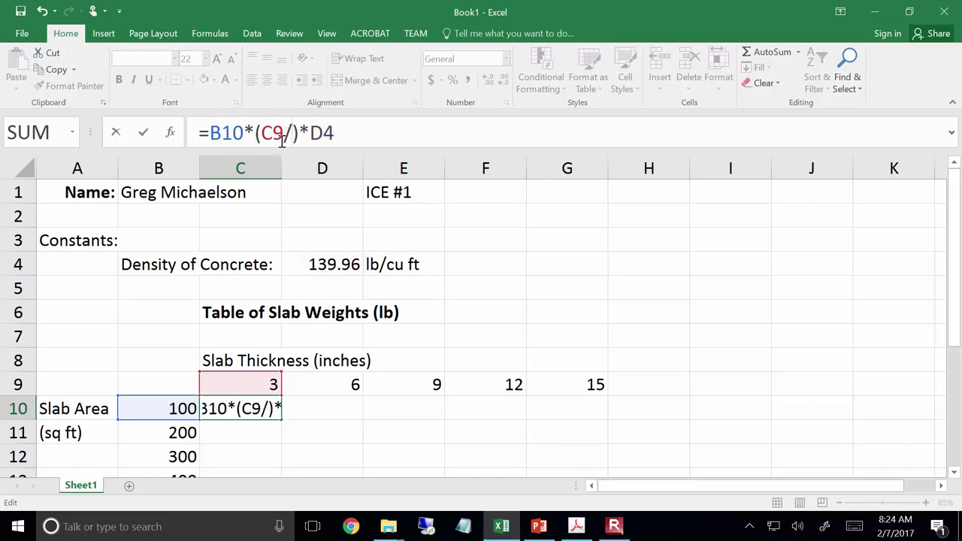
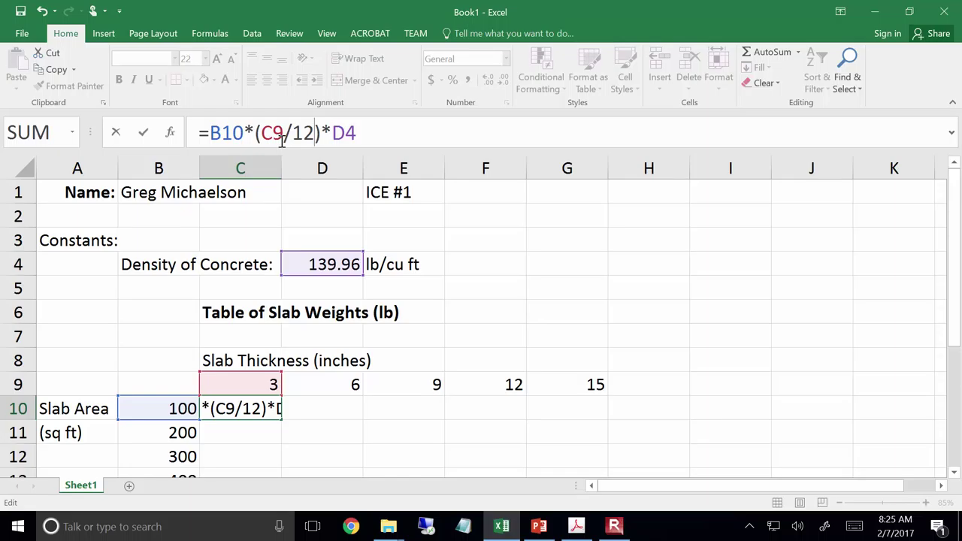
Commit =B10*(C9/12)*D4 in C10, giving 3499, and reselect C10
{"action": "key", "text": "Return"}
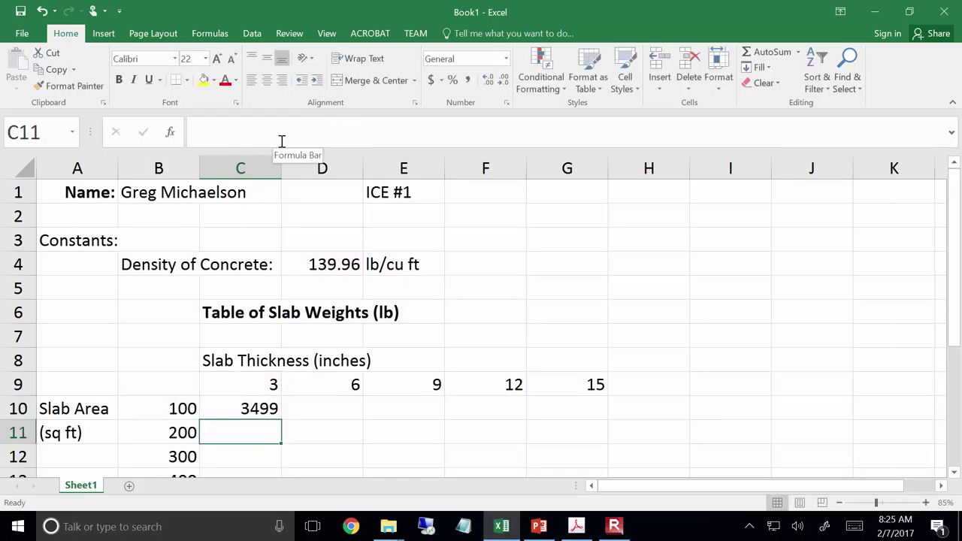
{"action": "left_click", "coordinate": [271, 408]}
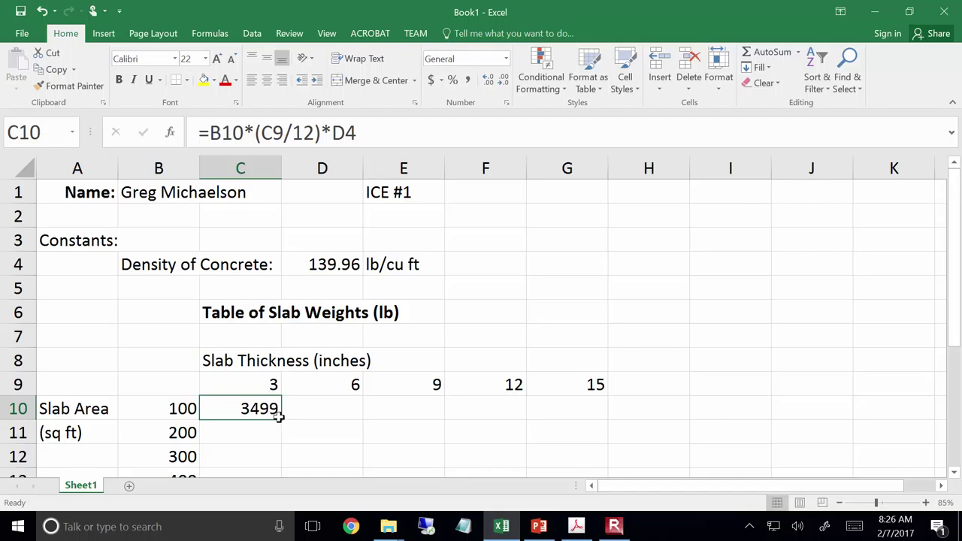
Fill C10's formula across to G10, which gives #VALUE! errors, then open C10's formula for editing
{"action": "left_click_drag", "start_coordinate": [282, 421], "coordinate": [583, 425]}
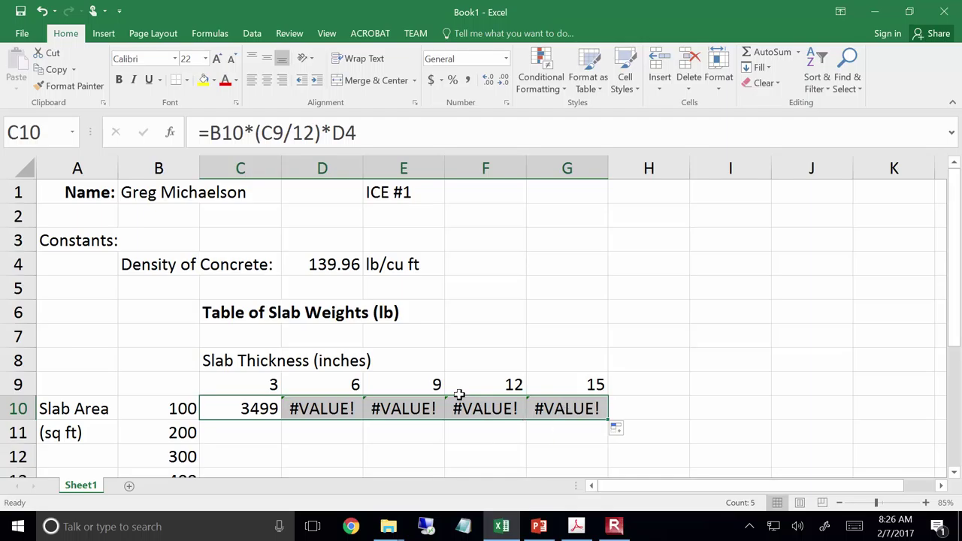
{"action": "left_click", "coordinate": [261, 439]}
{"action": "left_click", "coordinate": [257, 416]}
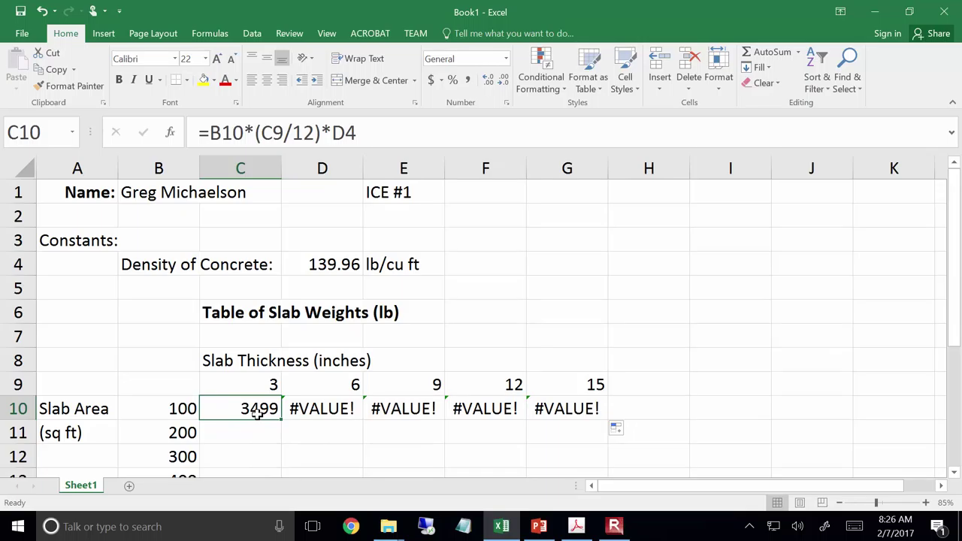
{"action": "left_click", "coordinate": [377, 135]}
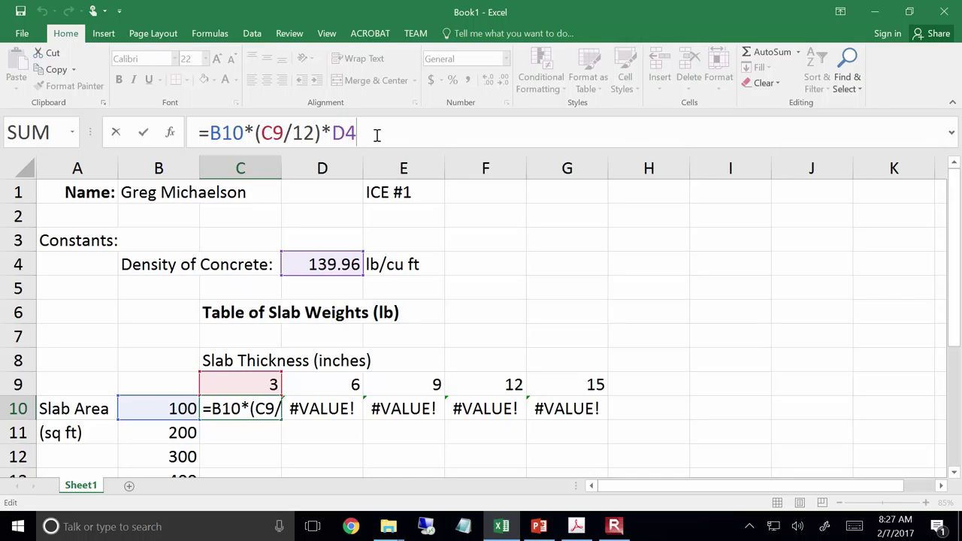
{"action": "key", "text": "ctrl+Return"}
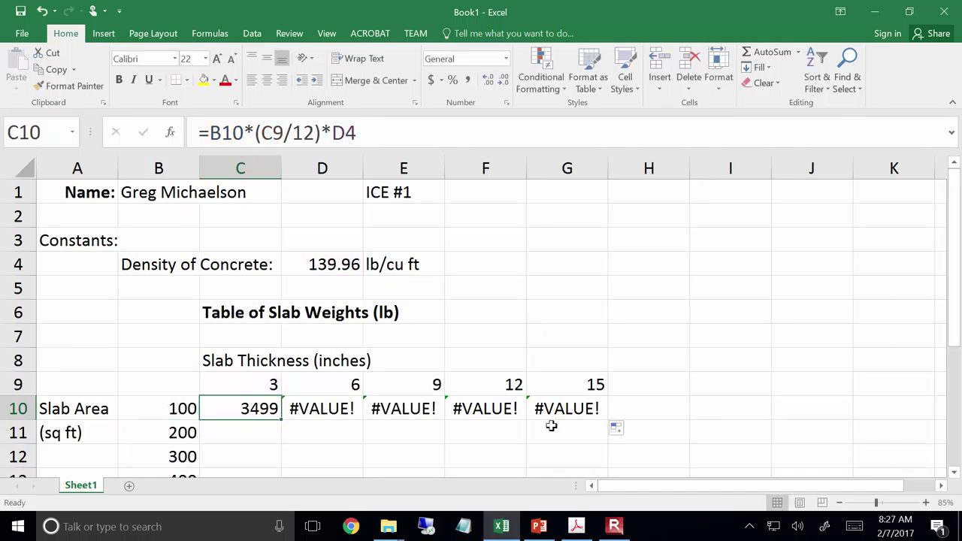
{"action": "left_click", "coordinate": [485, 407]}
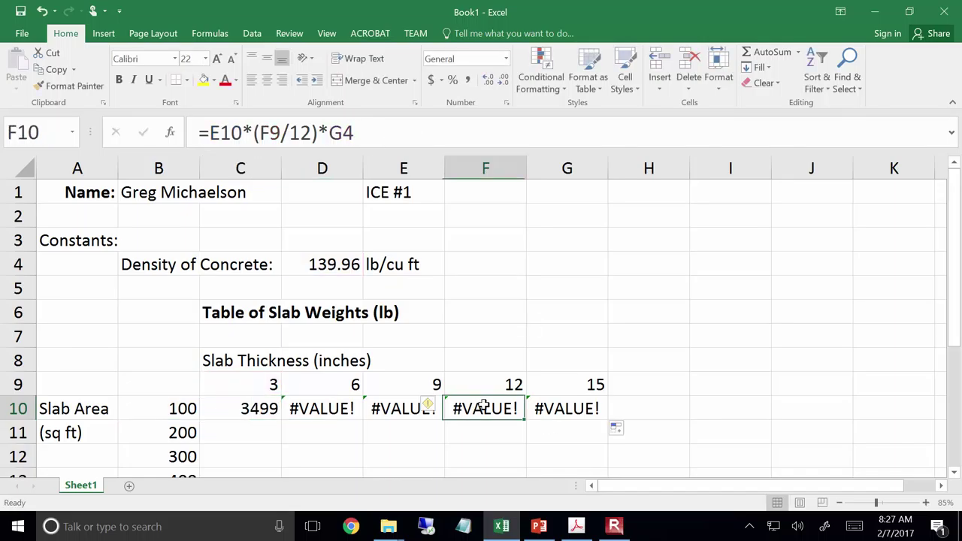
{"action": "left_click", "coordinate": [452, 132]}
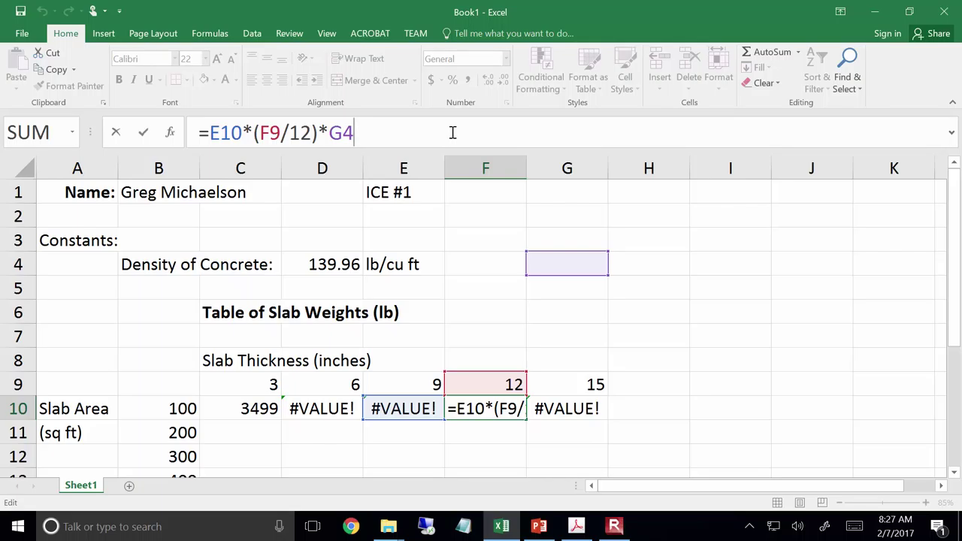
{"action": "key", "text": "ctrl+Return"}
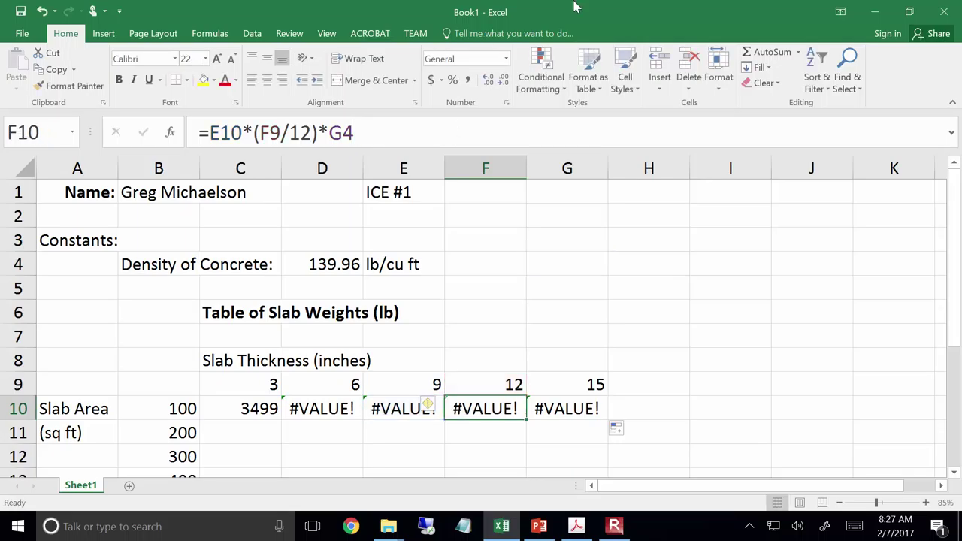
{"action": "left_click", "coordinate": [244, 414]}
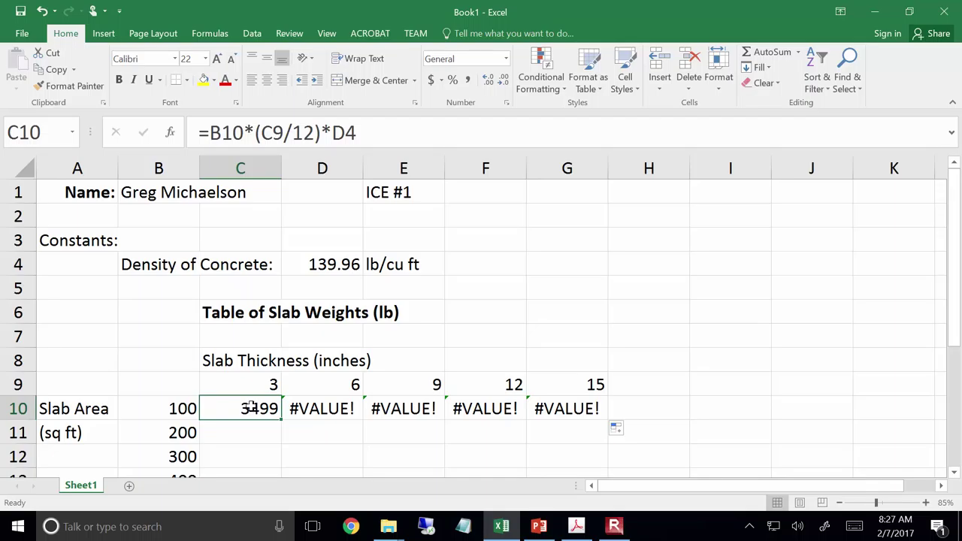
{"action": "left_click", "coordinate": [340, 133]}
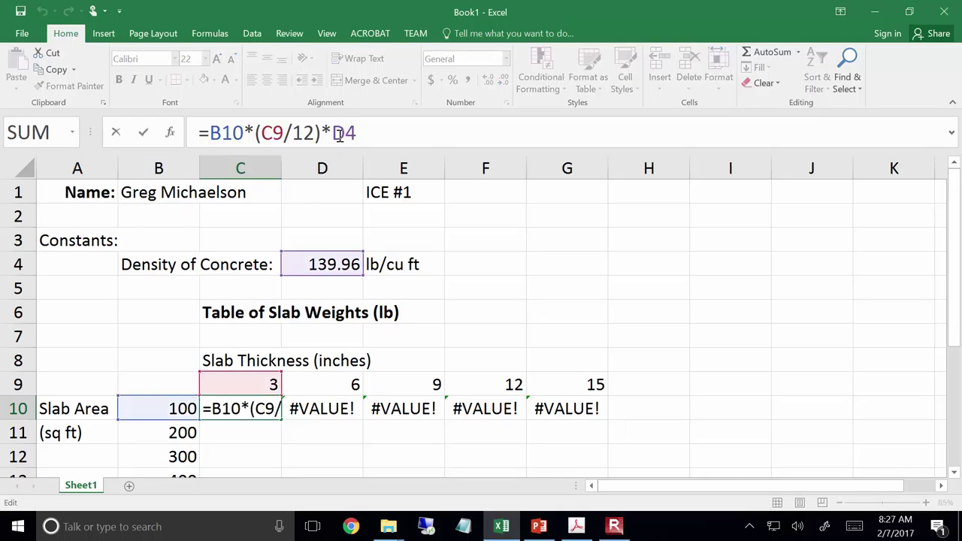
Lock the density reference as $D$4 in C10 and refill the formula across to G10
{"action": "left_click_drag", "start_coordinate": [331, 133], "coordinate": [359, 133]}
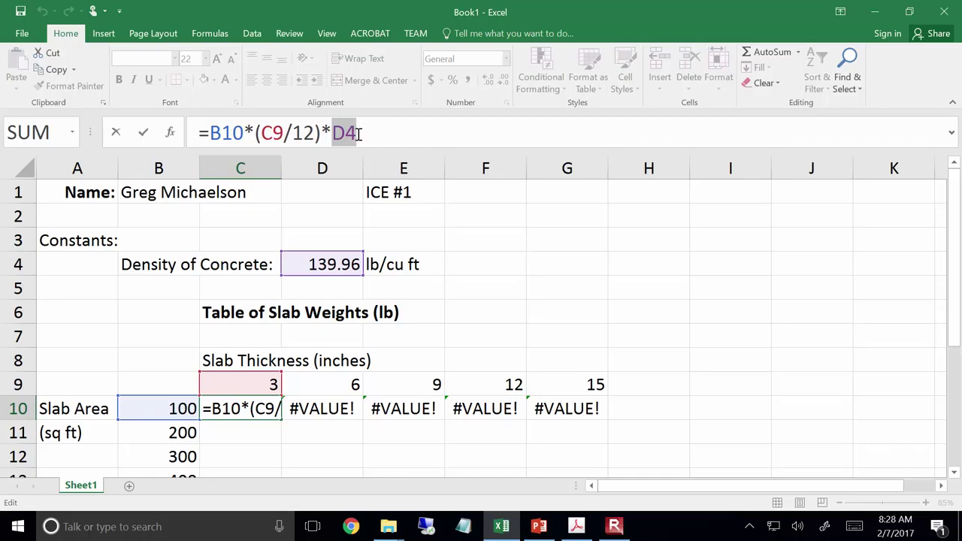
{"action": "key", "text": "F4"}
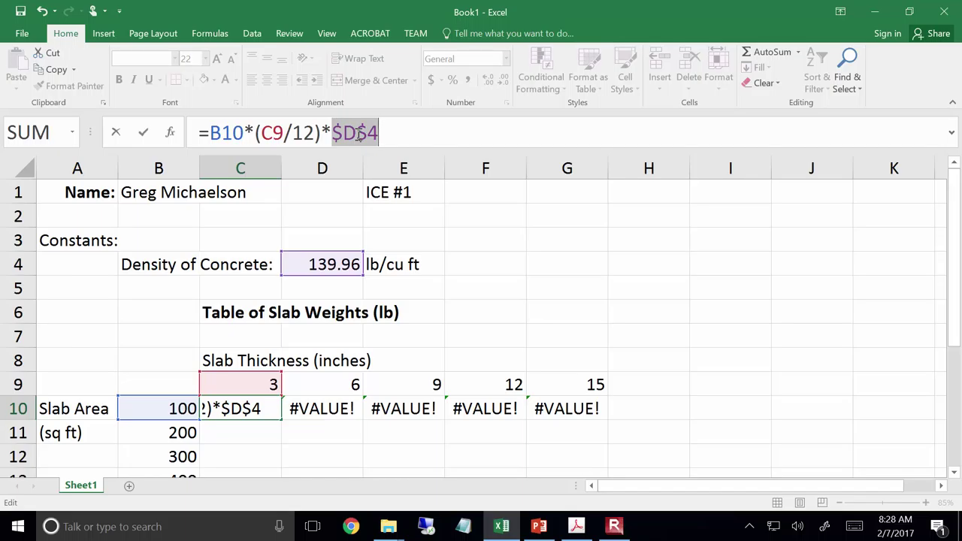
{"action": "key", "text": "Return"}
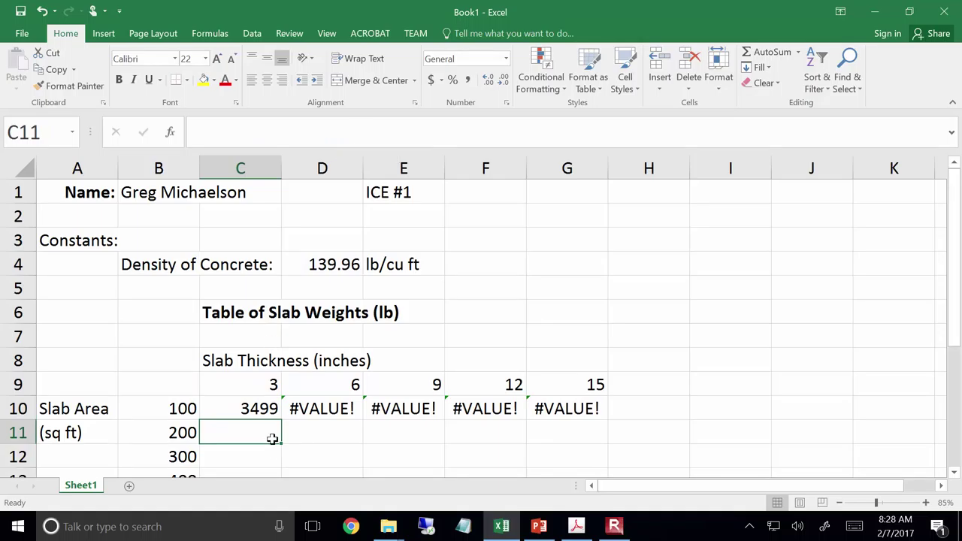
{"action": "left_click", "coordinate": [271, 409]}
{"action": "left_click_drag", "start_coordinate": [283, 419], "coordinate": [575, 423]}
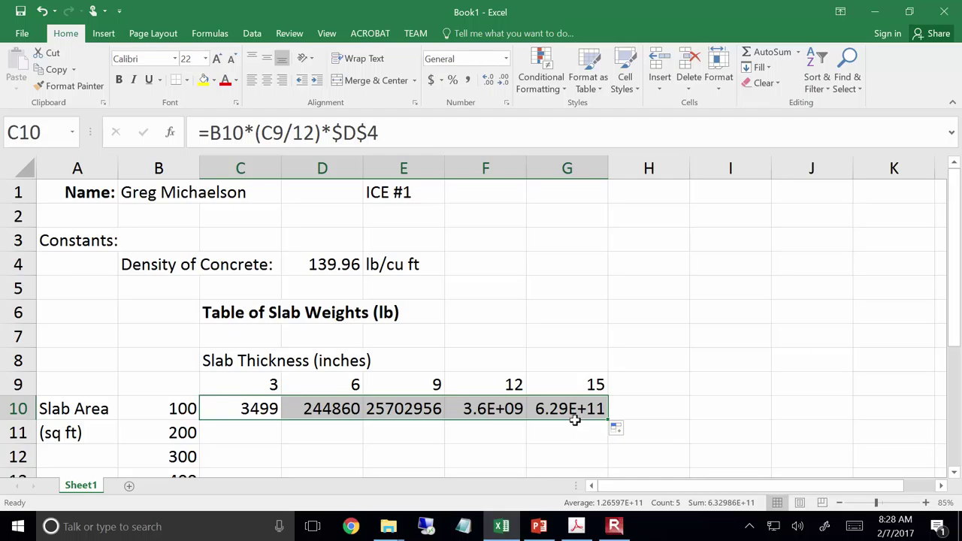
{"action": "left_click", "coordinate": [486, 402]}
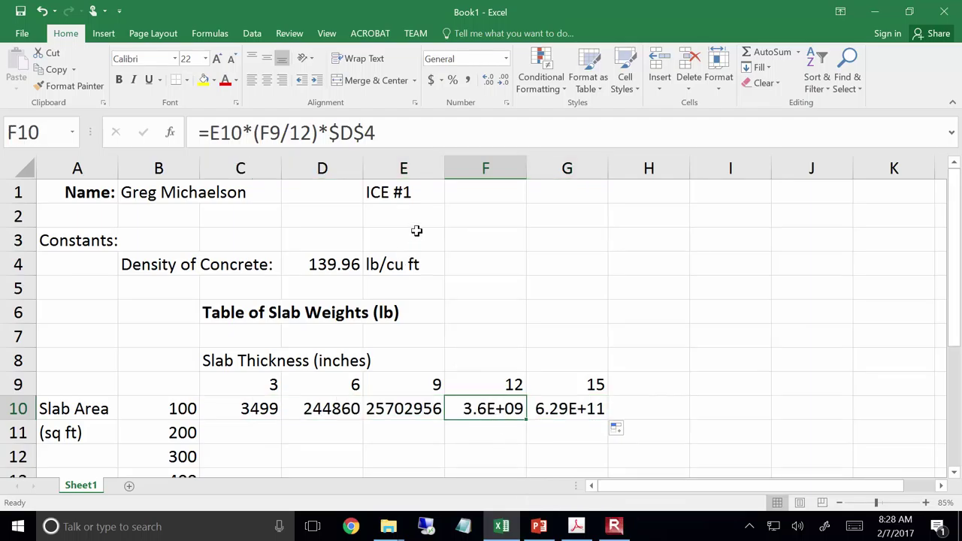
{"action": "left_click", "coordinate": [432, 118]}
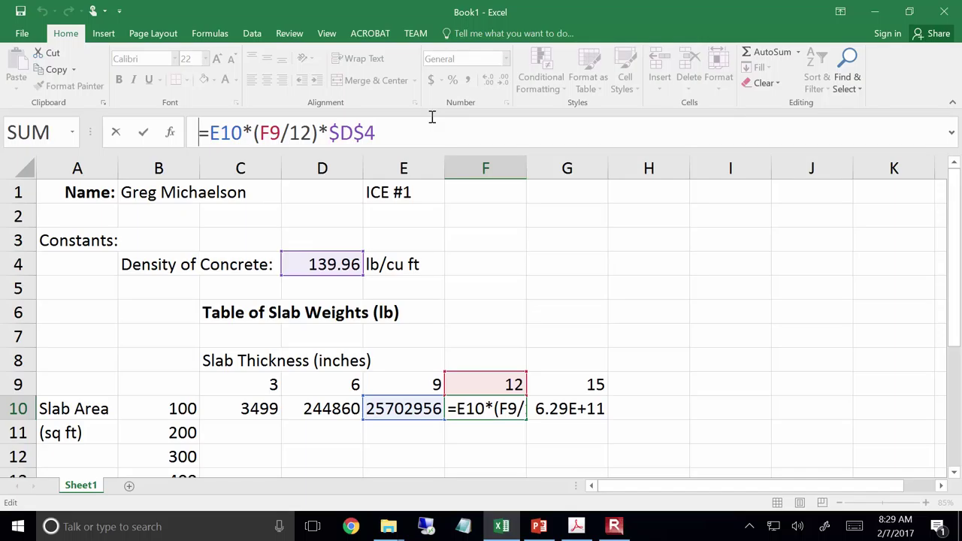
{"action": "key", "text": "ctrl+Return"}
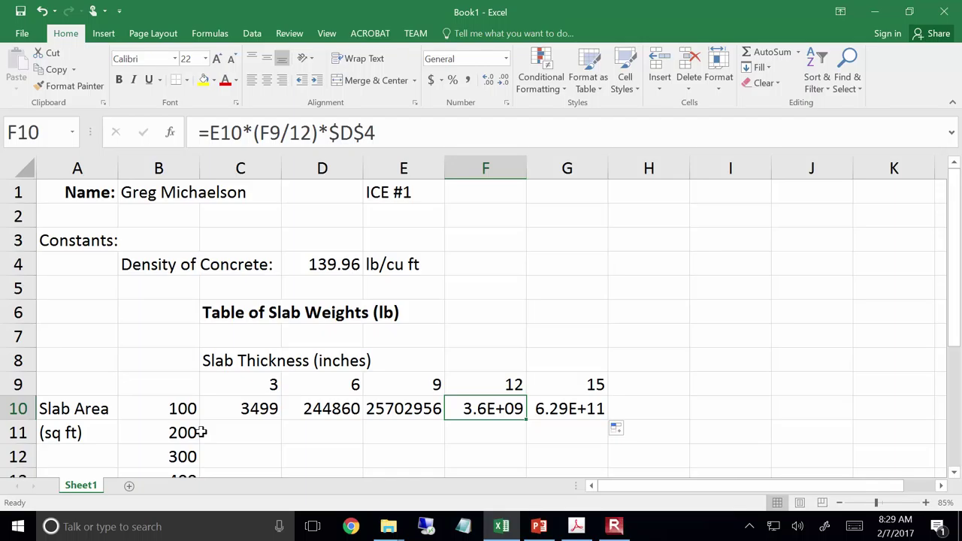
{"action": "left_click", "coordinate": [231, 409]}
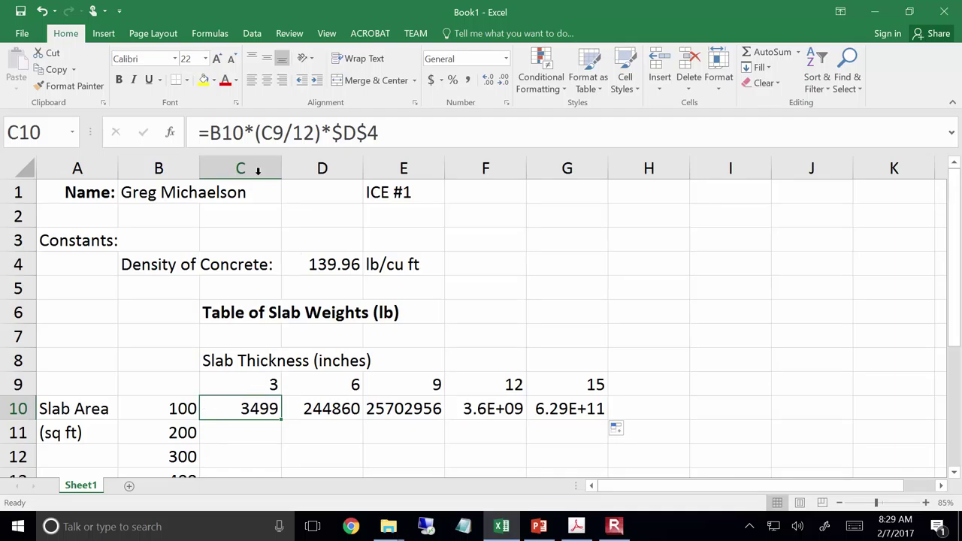
Change B10 to $B$10 in C10's formula, making it =$B$10*(C9/12)*$D$4
{"action": "left_click", "coordinate": [225, 132]}
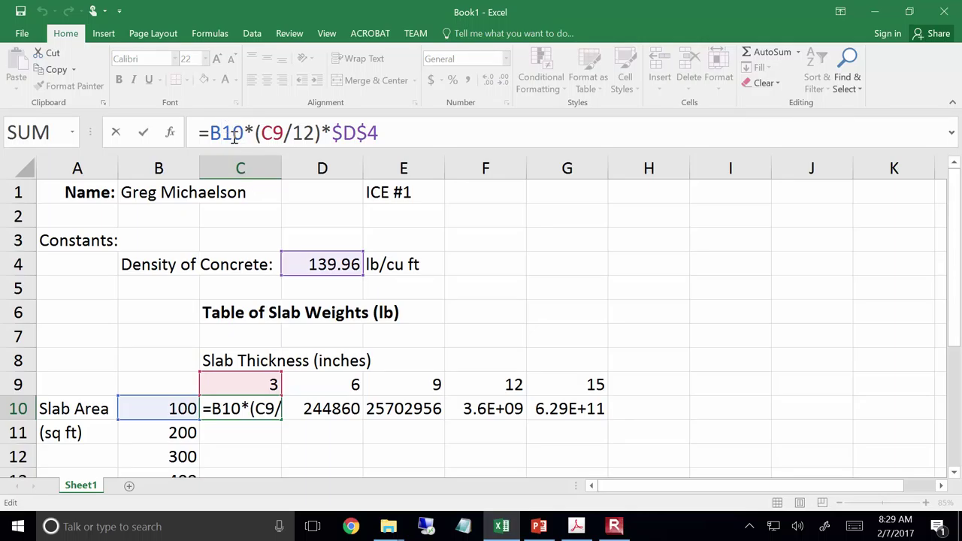
{"action": "double_click", "coordinate": [234, 135]}
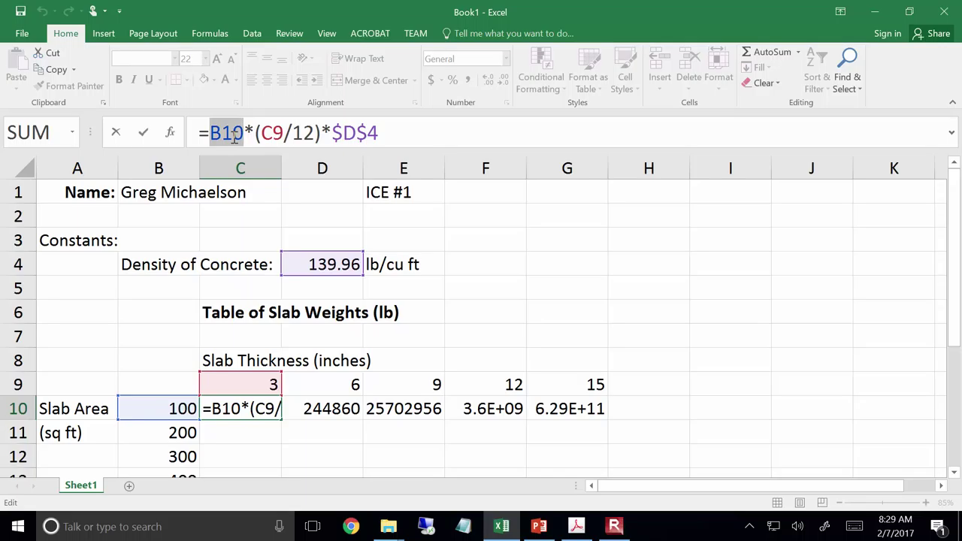
{"action": "key", "text": "F4"}
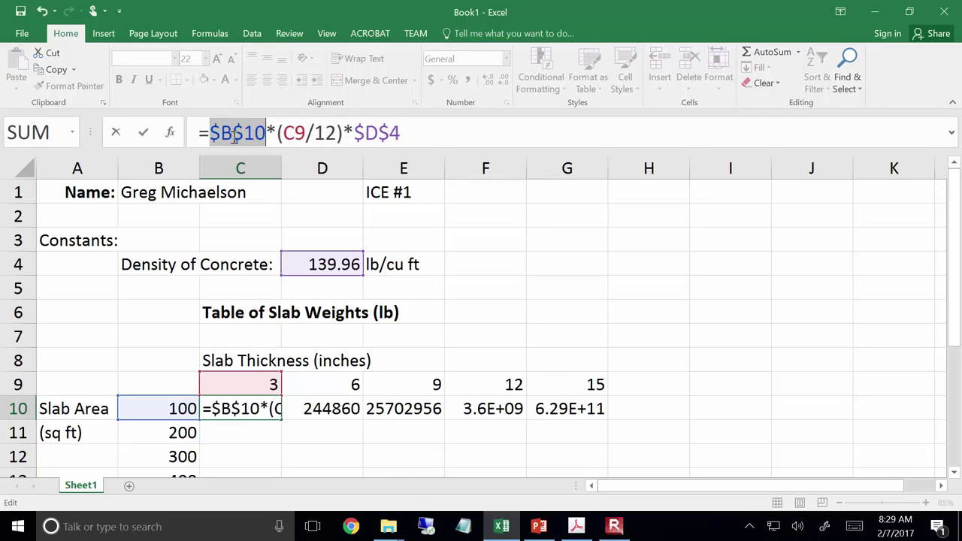
{"action": "key", "text": "Return"}
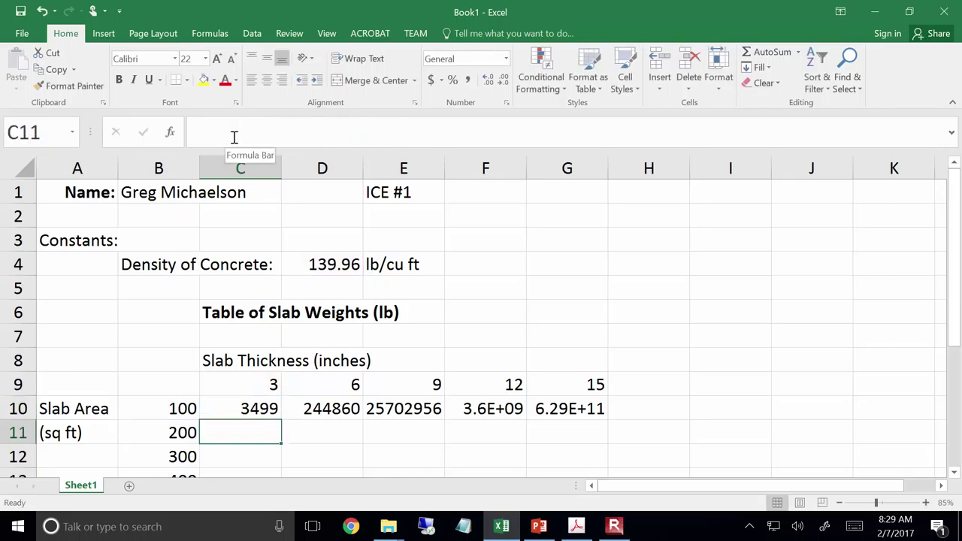
Fill C10's formula across to G10, giving 6998, 10497, 13996 and 17495
{"action": "left_click", "coordinate": [239, 414]}
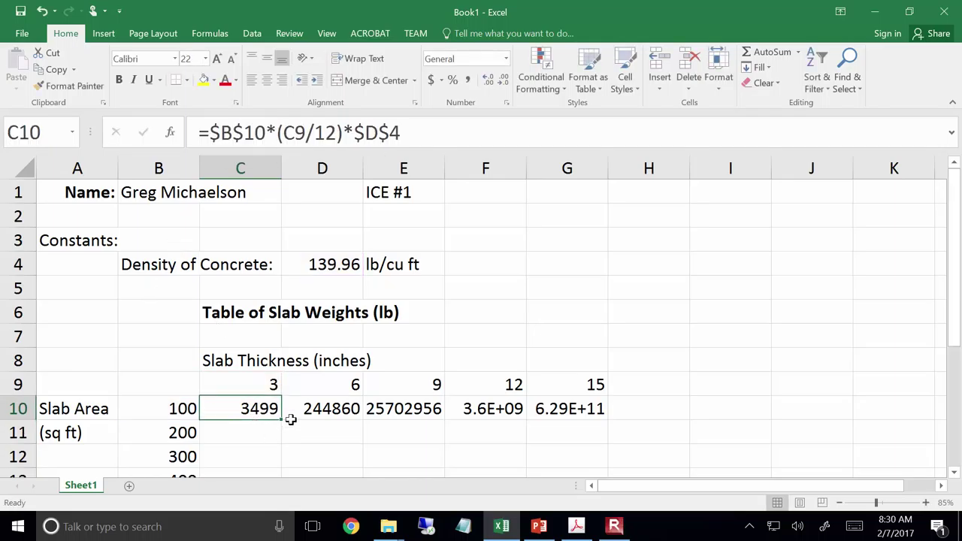
{"action": "left_click_drag", "start_coordinate": [282, 420], "coordinate": [597, 416]}
{"action": "left_click", "coordinate": [344, 445]}
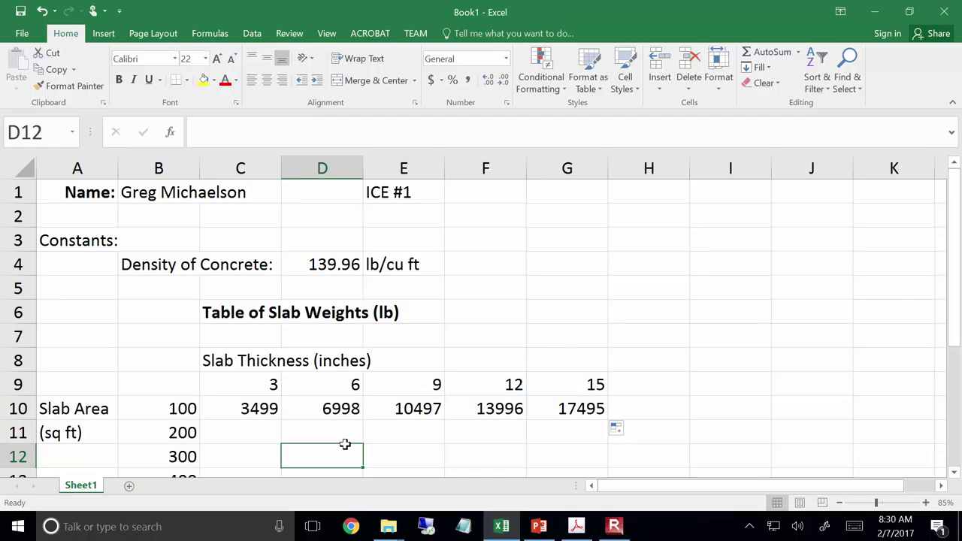
Fill the C10:G10 weight formulas down through row 19
{"action": "left_click", "coordinate": [227, 404]}
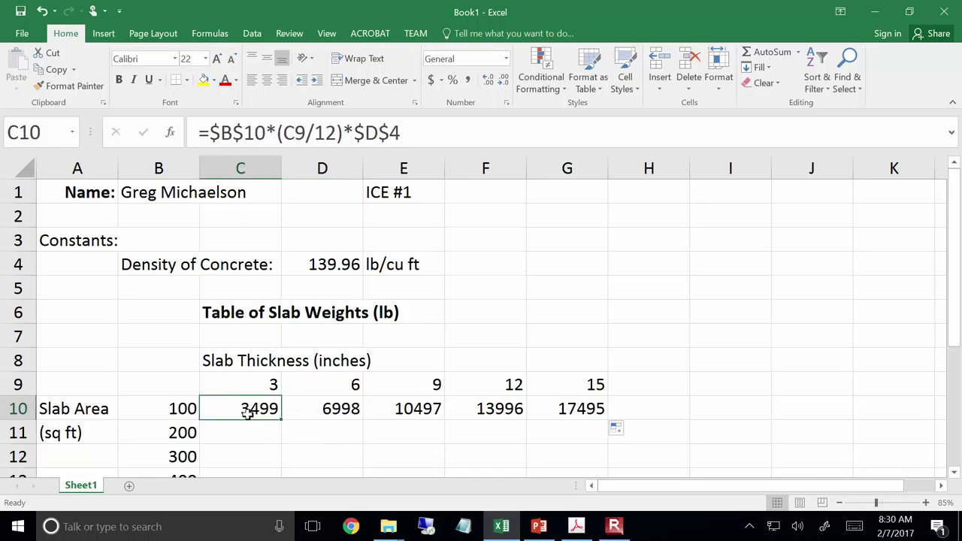
{"action": "left_click_drag", "start_coordinate": [253, 406], "coordinate": [552, 413]}
{"action": "scroll", "coordinate": [552, 413], "scroll_direction": "down", "scroll_amount": 3}
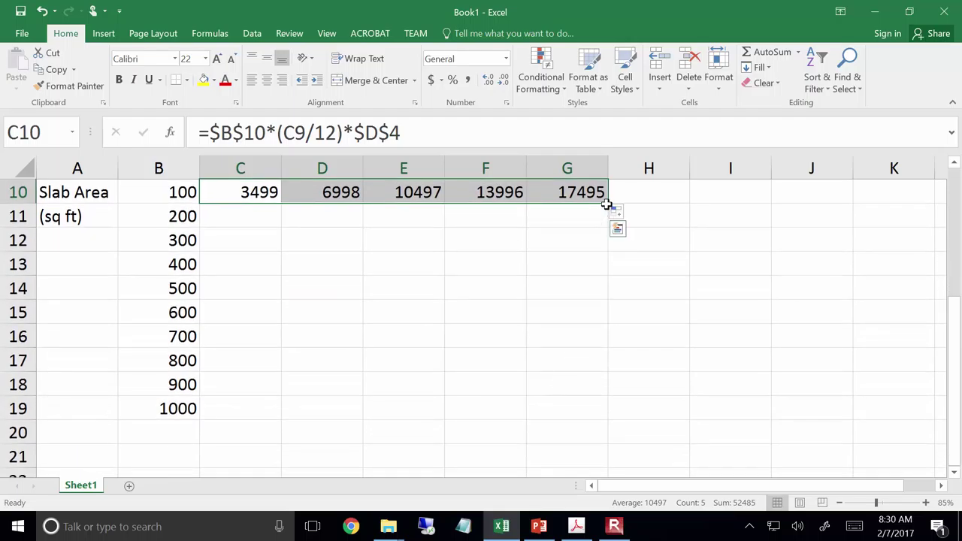
{"action": "left_click_drag", "start_coordinate": [606, 204], "coordinate": [612, 430]}
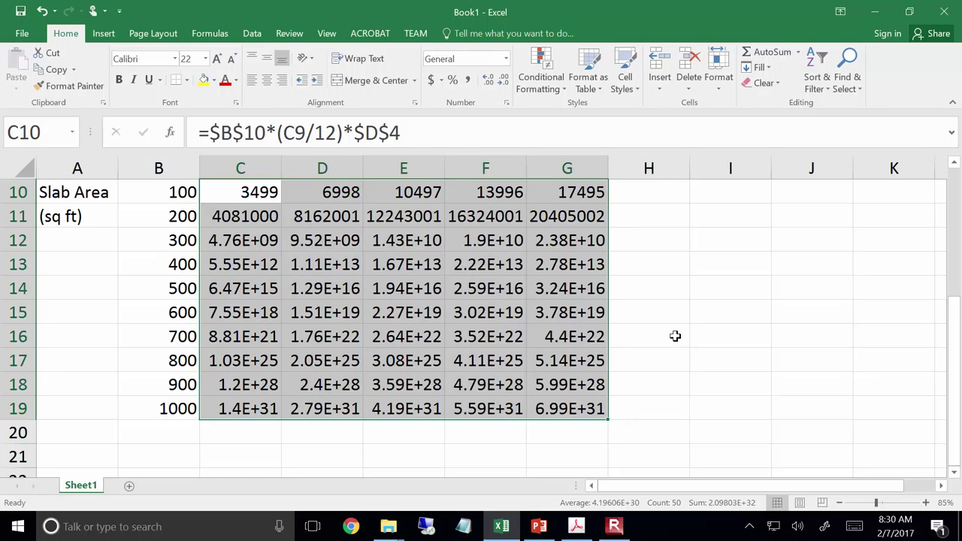
{"action": "scroll", "coordinate": [675, 336], "scroll_direction": "up", "scroll_amount": 2}
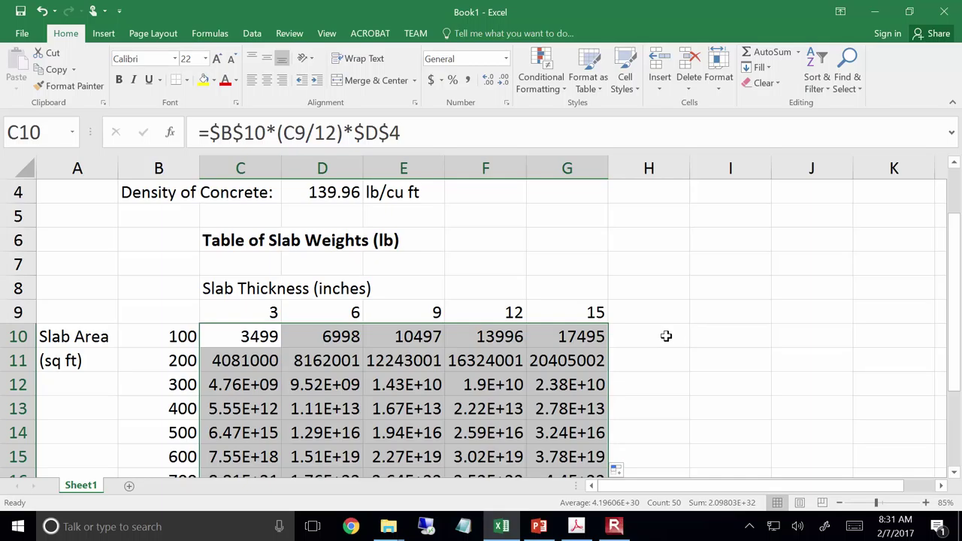
Inspect C11's copied formula unchanged, then open C10's formula for editing
{"action": "left_click", "coordinate": [248, 364]}
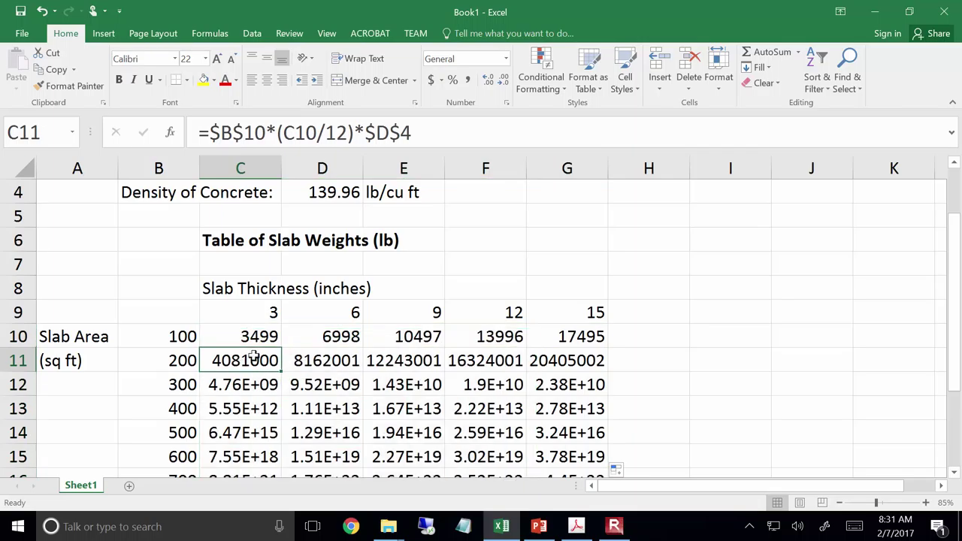
{"action": "left_click", "coordinate": [448, 134]}
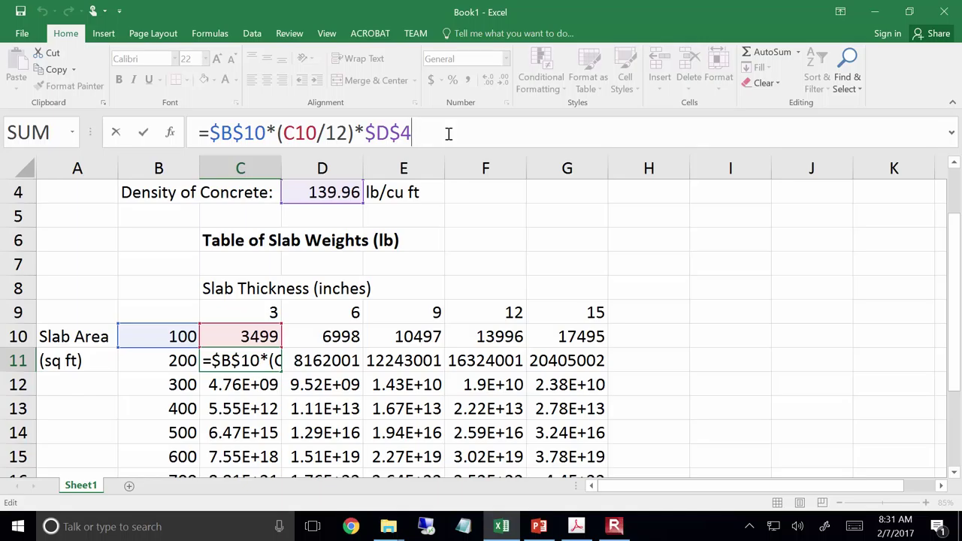
{"action": "key", "text": "ctrl+Return"}
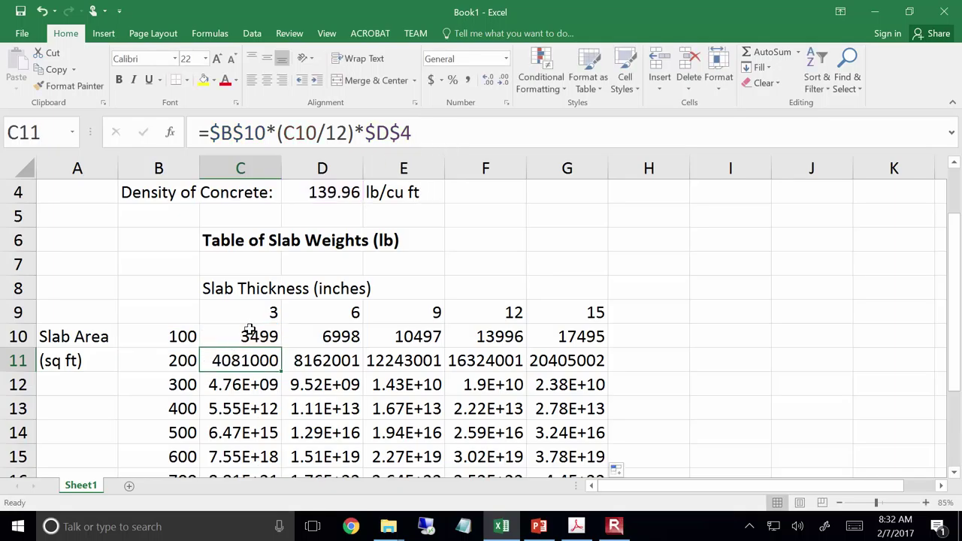
{"action": "left_click", "coordinate": [250, 337]}
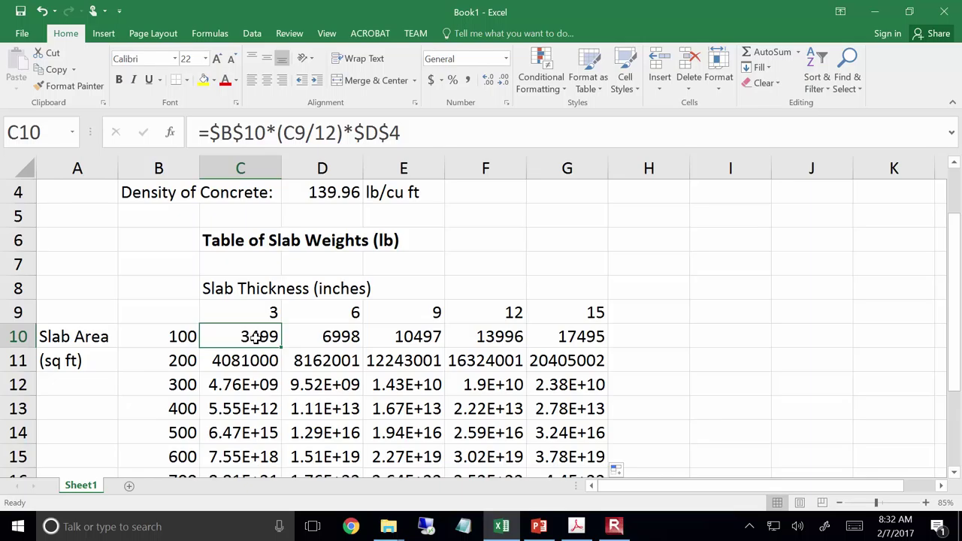
{"action": "left_click", "coordinate": [426, 137]}
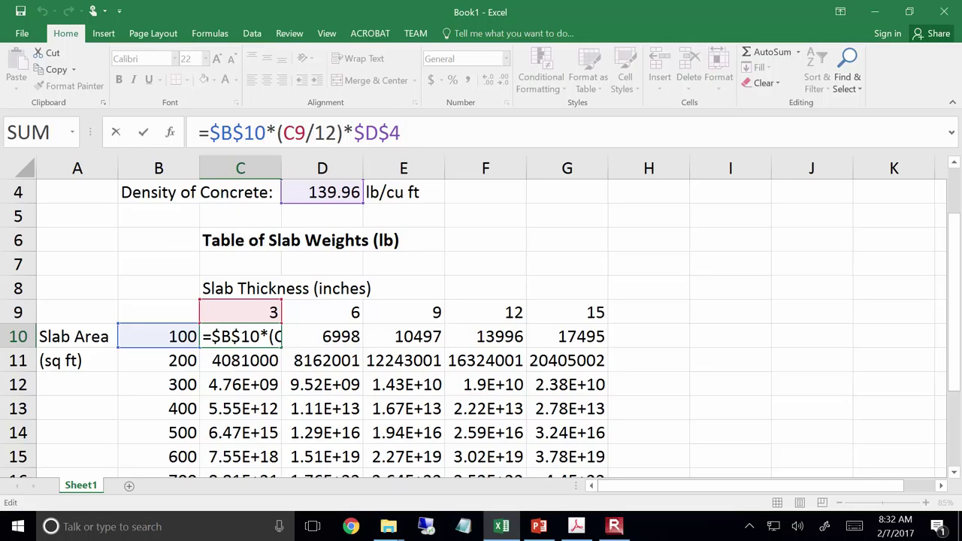
Convert C10's formula to mixed references: =$B10*(C$9/12)*$D$4
{"action": "left_click_drag", "start_coordinate": [210, 133], "coordinate": [265, 135]}
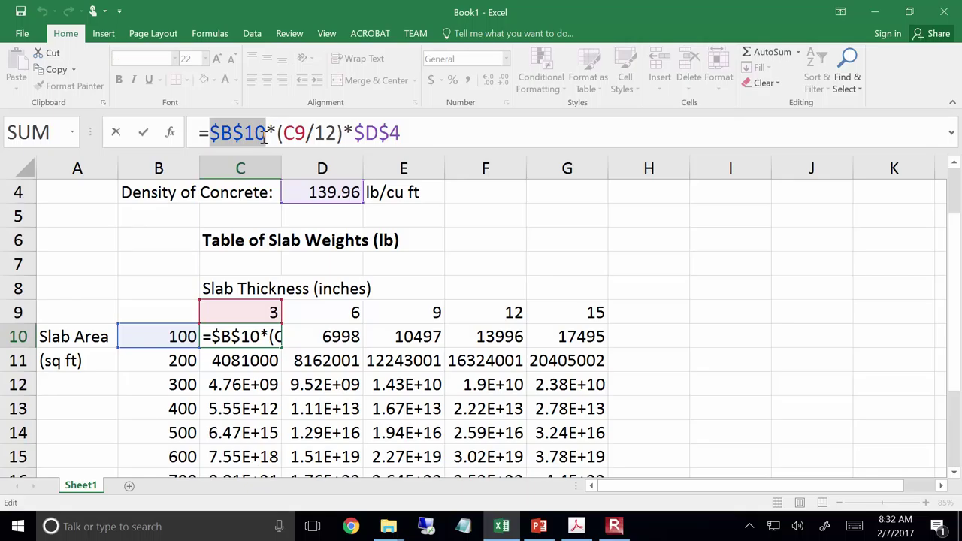
{"action": "key", "text": "F4"}
{"action": "key", "text": "F4"}
{"action": "key", "text": "F4"}
{"action": "key", "text": "F4"}
{"action": "key", "text": "F4"}
{"action": "key", "text": "F4"}
{"action": "key", "text": "F4"}
{"action": "key", "text": "F4"}
{"action": "key", "text": "F4"}
{"action": "key", "text": "F4"}
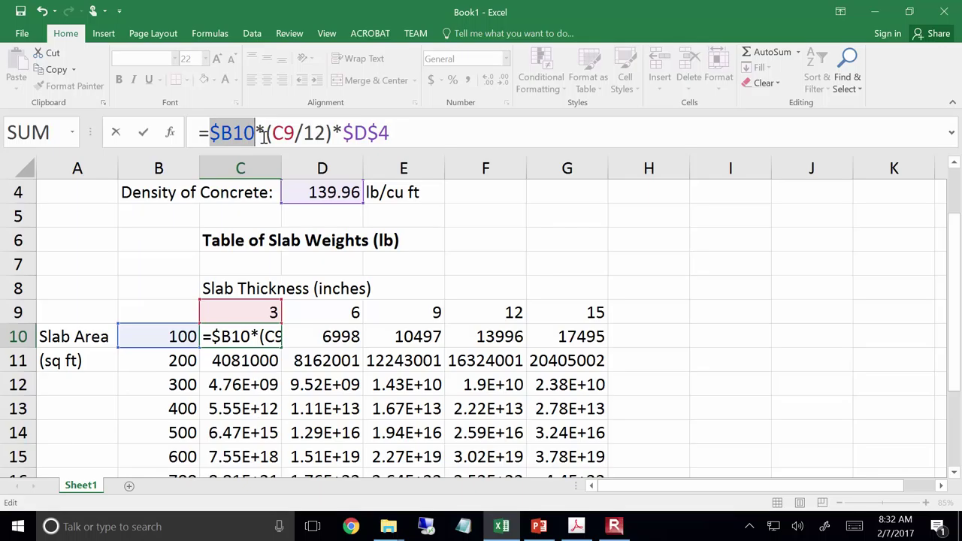
{"action": "left_click_drag", "start_coordinate": [272, 134], "coordinate": [296, 133]}
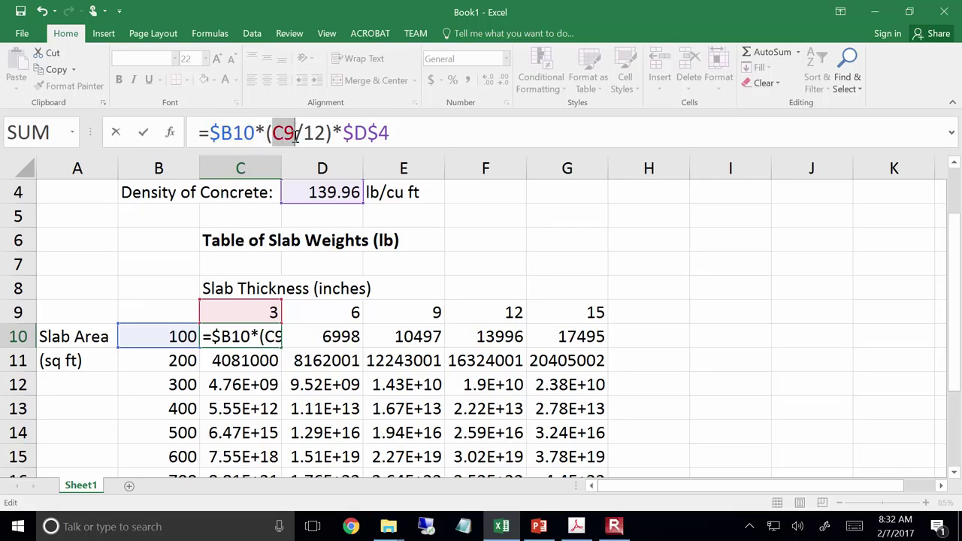
{"action": "key", "text": "F4"}
{"action": "key", "text": "F4"}
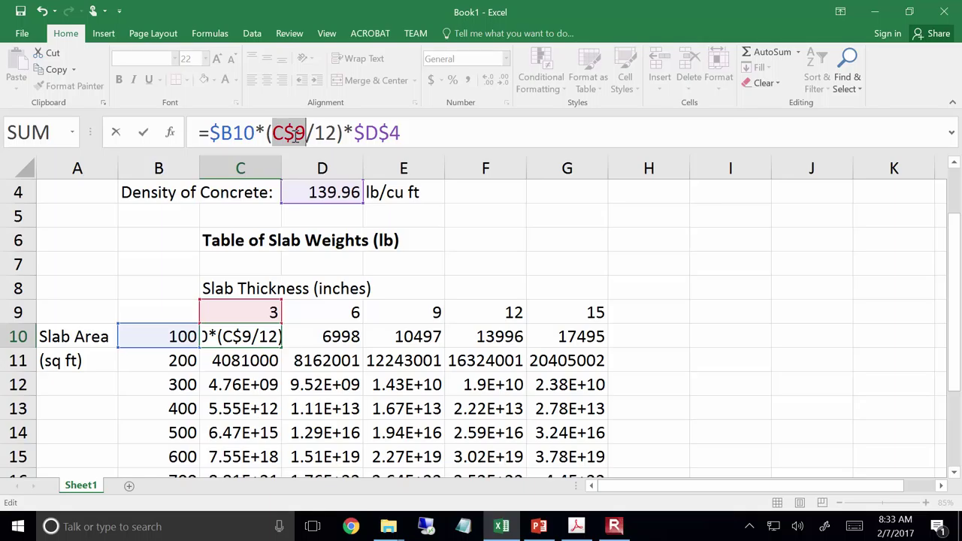
{"action": "key", "text": "Return"}
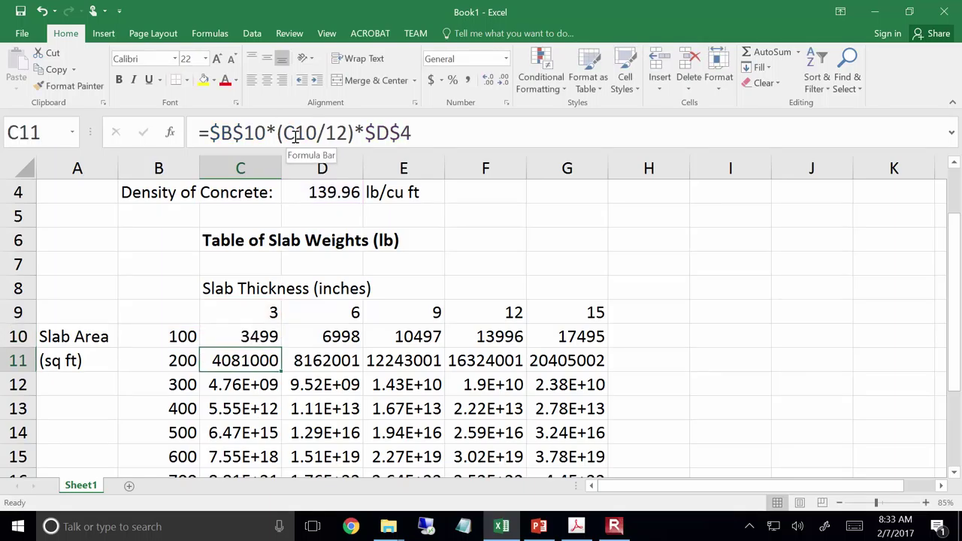
{"action": "left_click", "coordinate": [262, 332]}
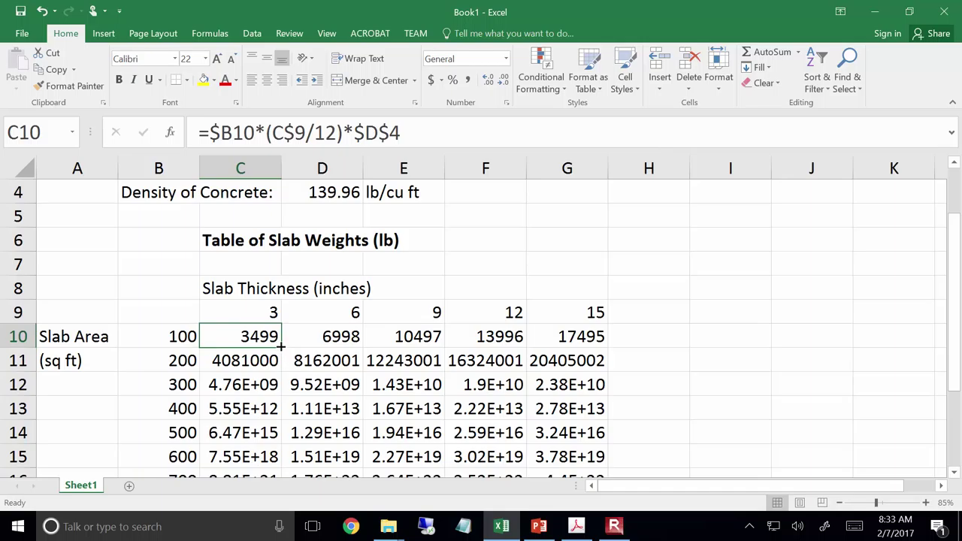
Fill the mixed-reference formula over C10:G19, yielding weights from 3499 to 174950
{"action": "left_click_drag", "start_coordinate": [281, 347], "coordinate": [593, 443]}
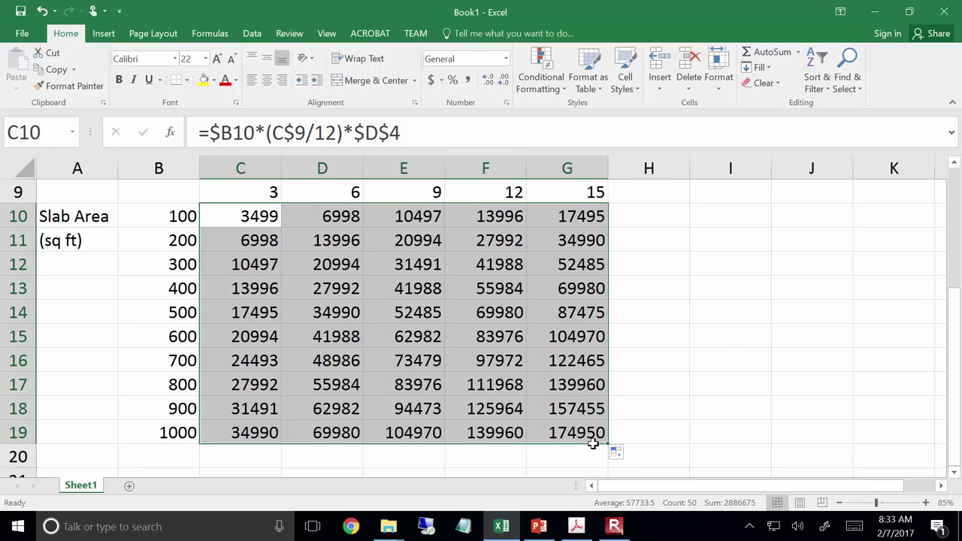
{"action": "left_click", "coordinate": [497, 365]}
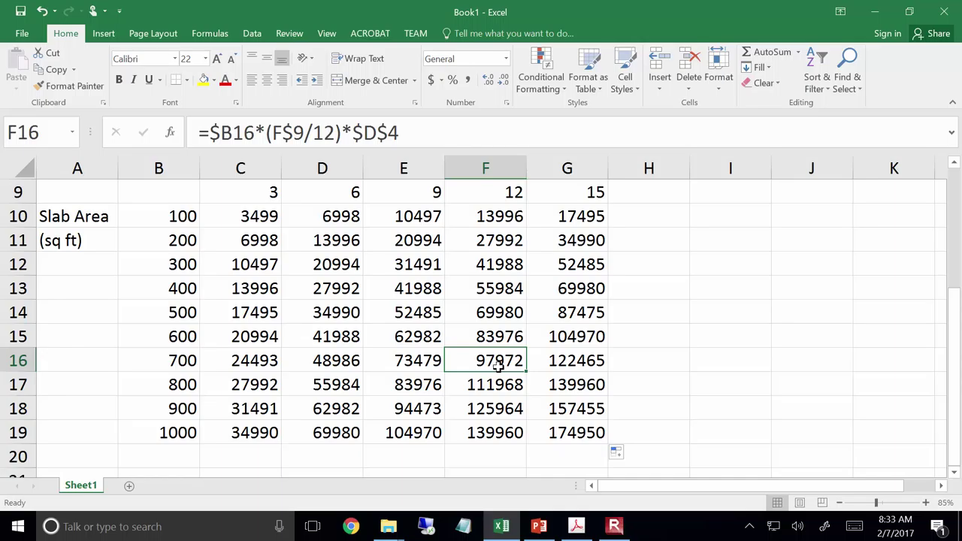
Check F16's formula and zoom the sheet out to 55%
{"action": "left_click", "coordinate": [466, 137]}
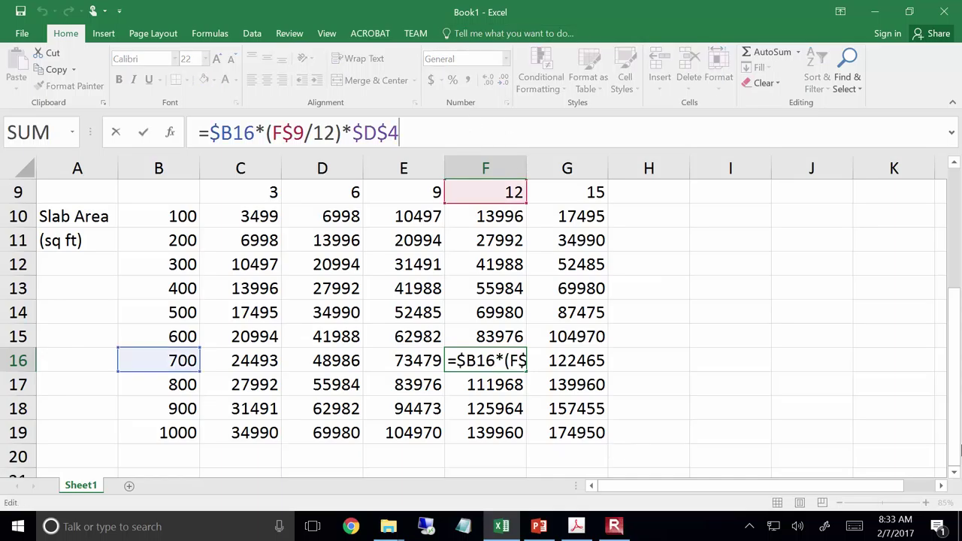
{"action": "left_click_drag", "start_coordinate": [955, 412], "coordinate": [955, 406]}
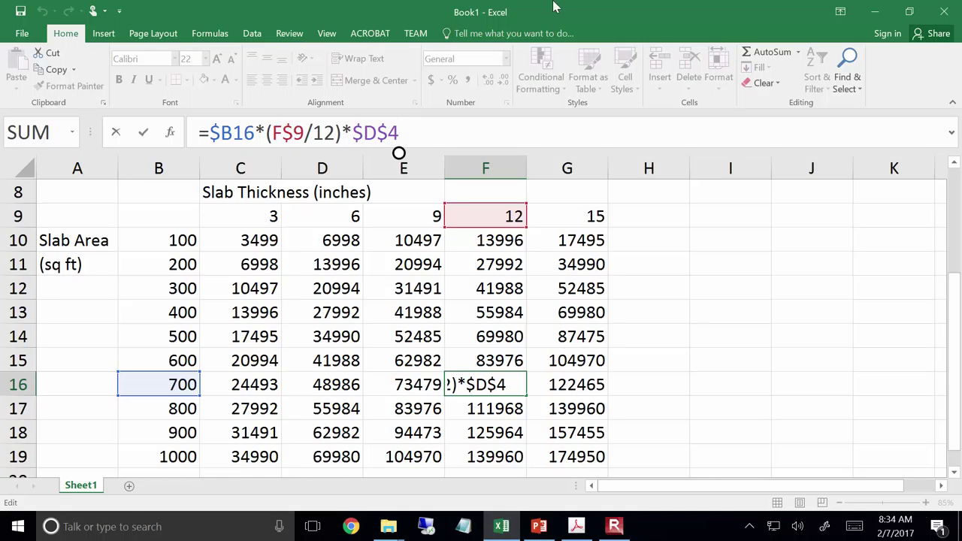
{"action": "left_click_drag", "start_coordinate": [954, 390], "coordinate": [961, 340]}
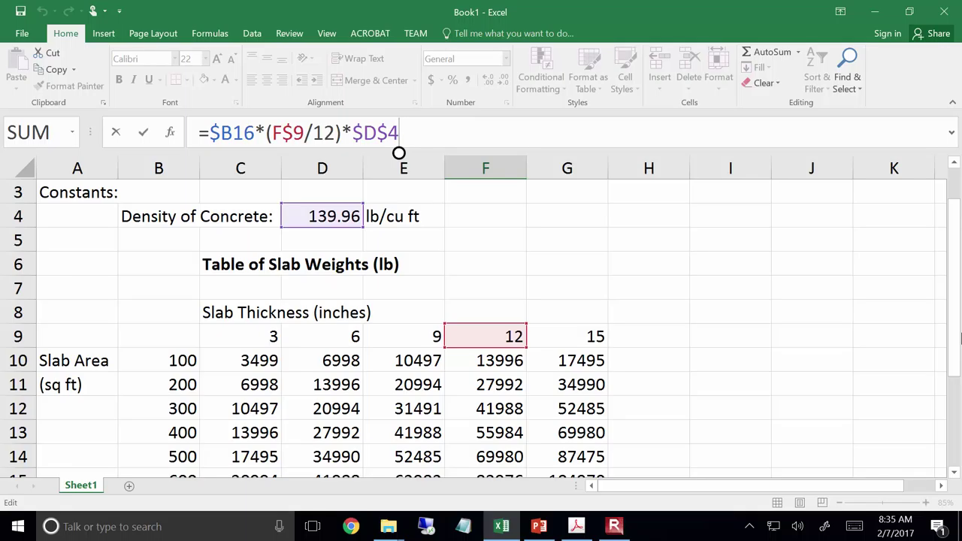
{"action": "key", "text": "ctrl+Return"}
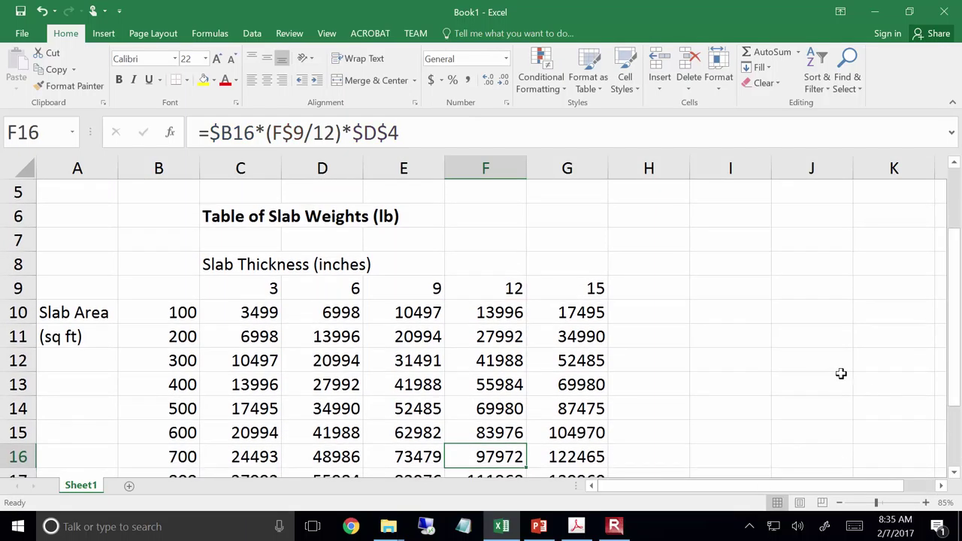
Check the formulas in E12 and G16, which holds =$B16*(G$9/12)*$D$4
{"action": "scroll", "coordinate": [721, 339], "scroll_direction": "down", "scroll_amount": 2, "text": "ctrl"}
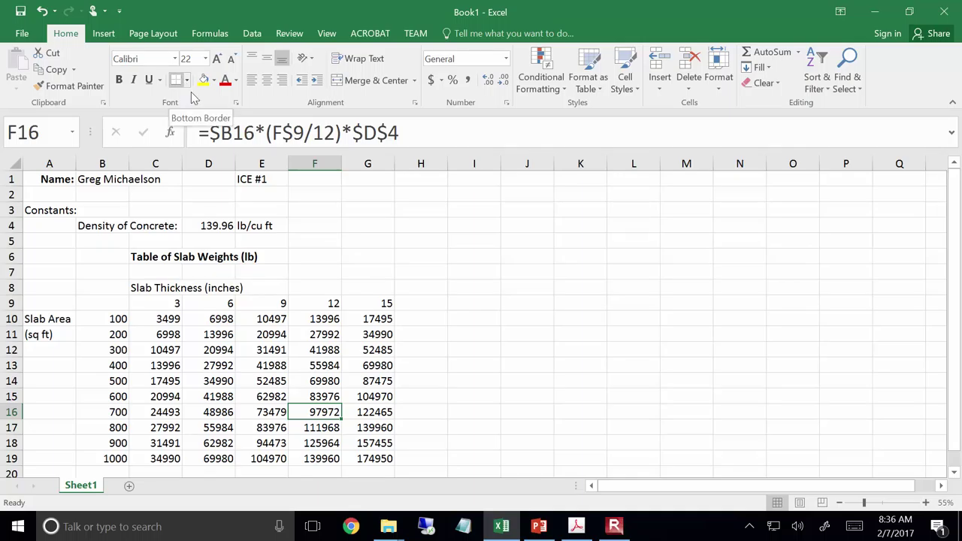
{"action": "left_click", "coordinate": [245, 353]}
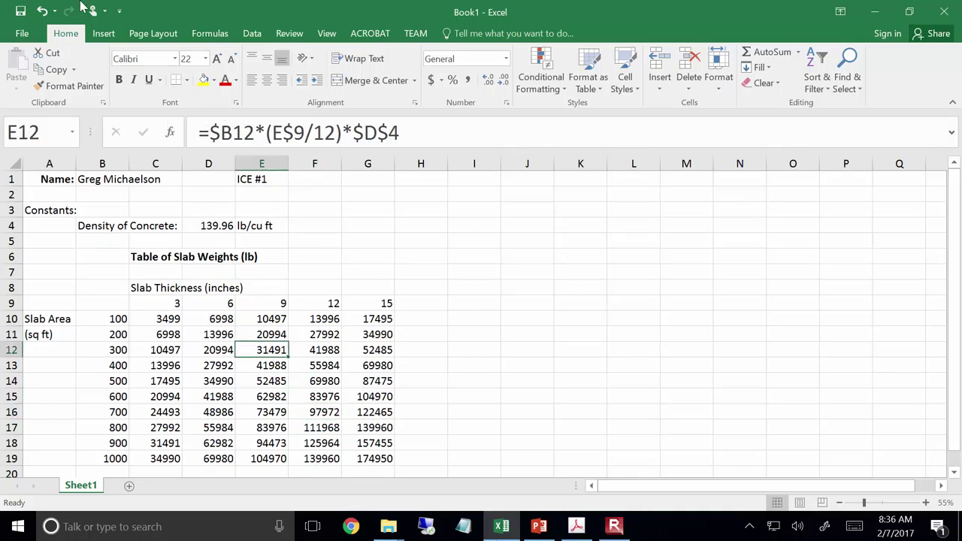
{"action": "left_click", "coordinate": [344, 408]}
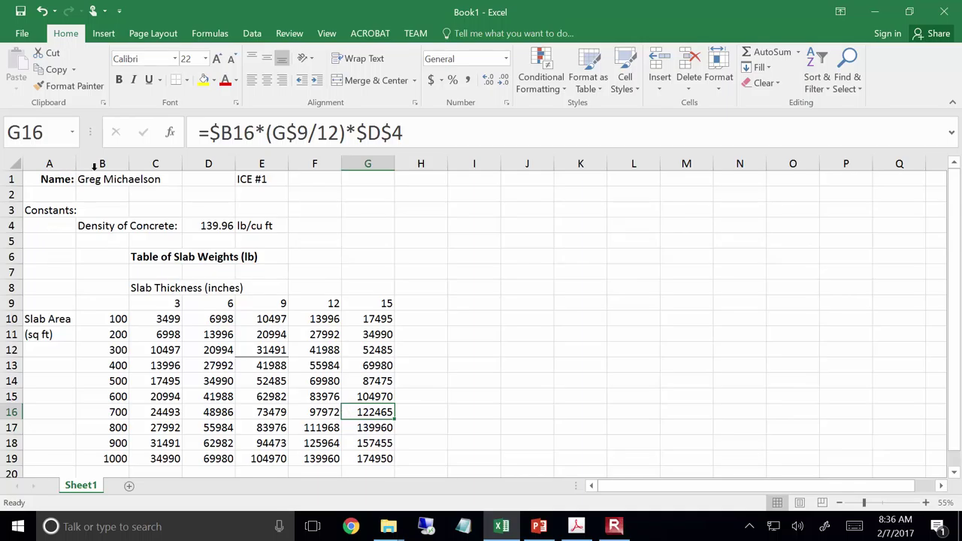
Apply All Borders to every cell of the slab weight values in C10:G19
{"action": "left_click_drag", "start_coordinate": [159, 322], "coordinate": [371, 457]}
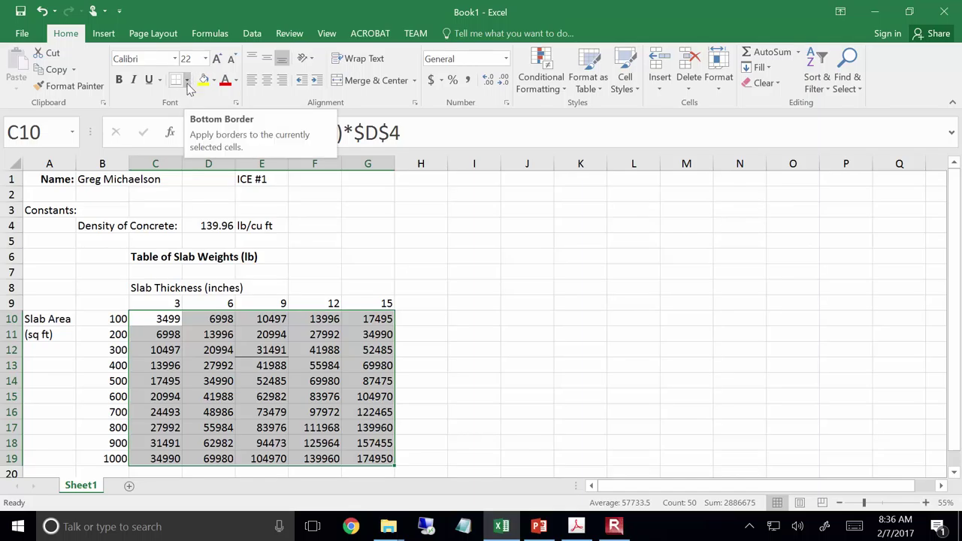
{"action": "left_click", "coordinate": [188, 83]}
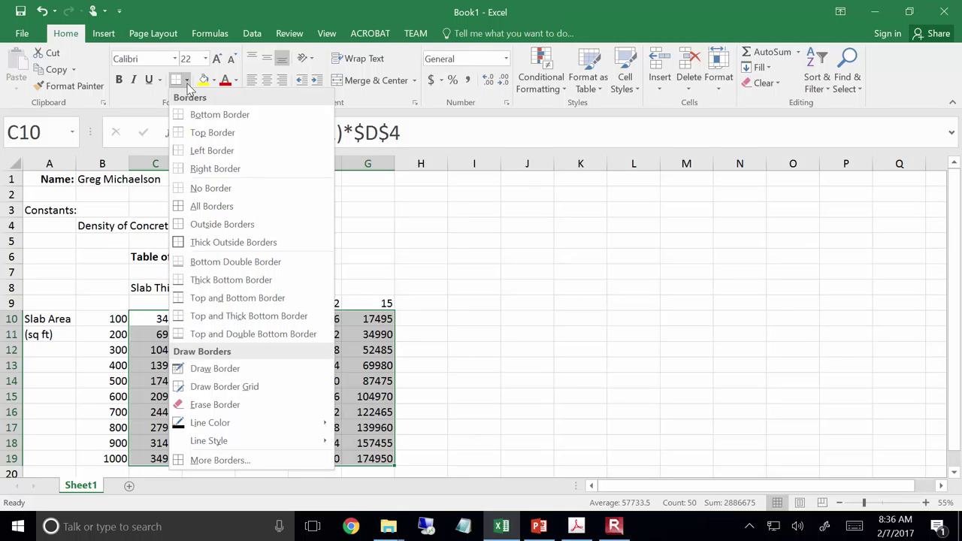
{"action": "left_click", "coordinate": [194, 206]}
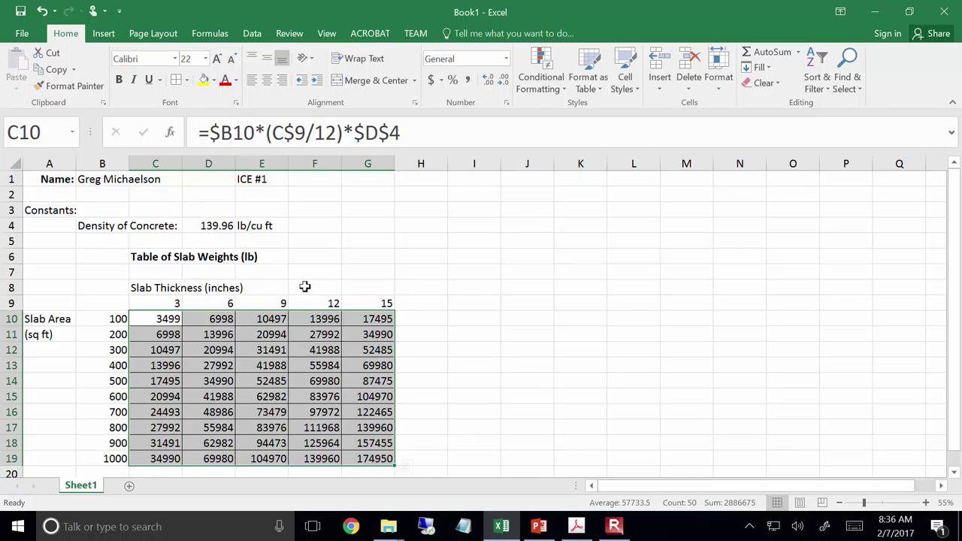
{"action": "left_click", "coordinate": [441, 213]}
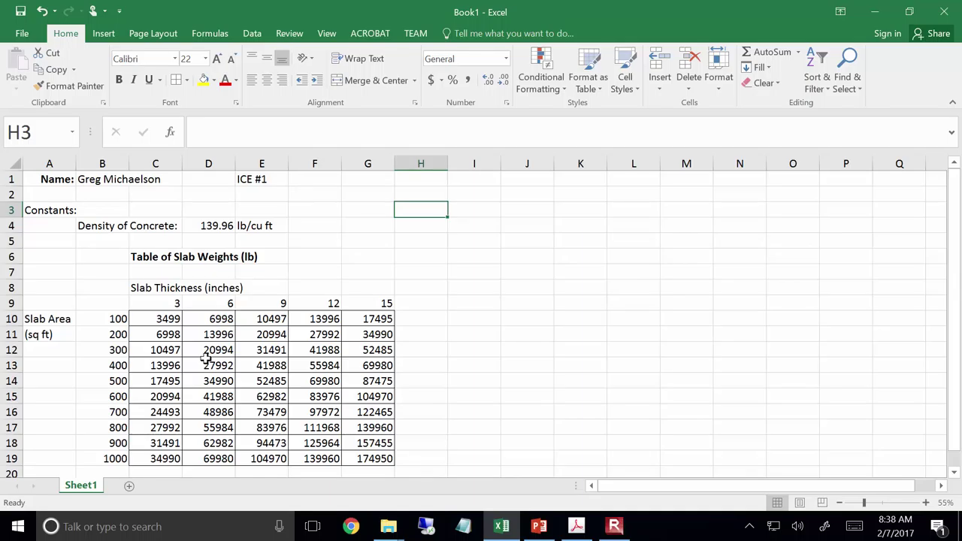
{"action": "left_click_drag", "start_coordinate": [155, 318], "coordinate": [353, 457]}
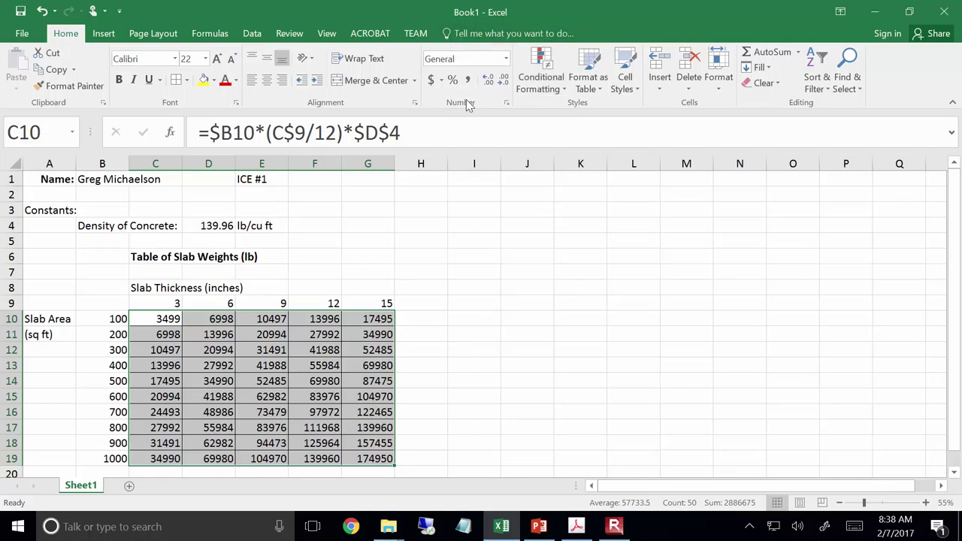
Give C10:G19 Comma Style with zero decimals, so weights read 3,499 to 174,950
{"action": "left_click", "coordinate": [506, 60]}
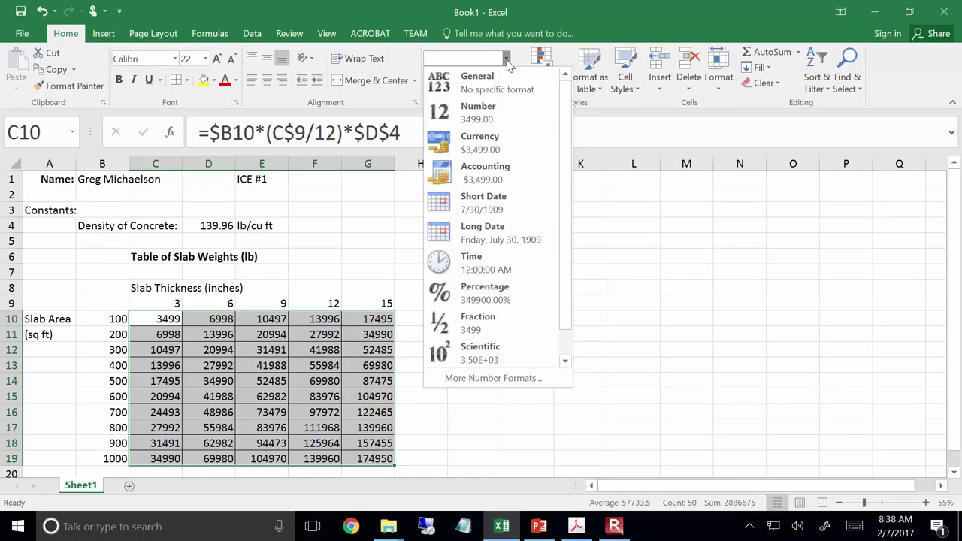
{"action": "left_click", "coordinate": [507, 64]}
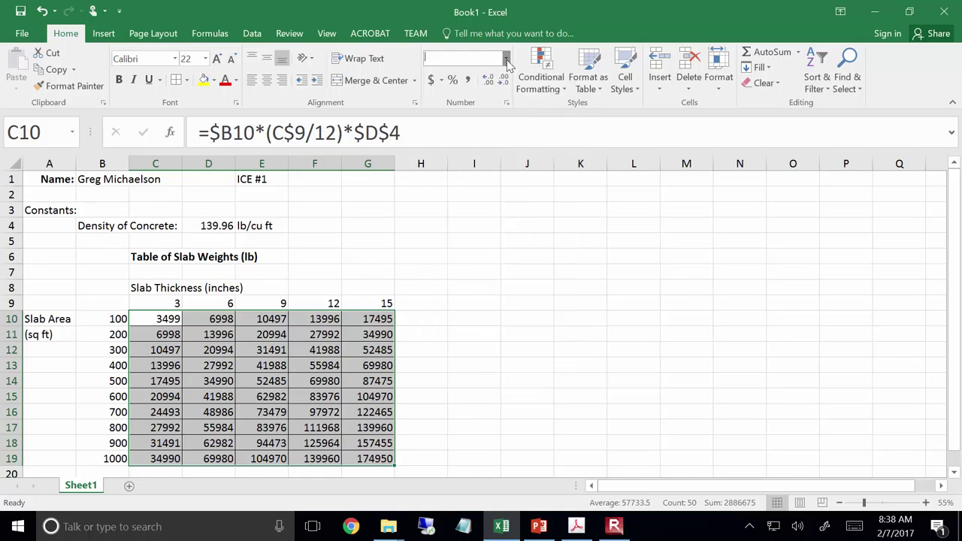
{"action": "left_click", "coordinate": [468, 82]}
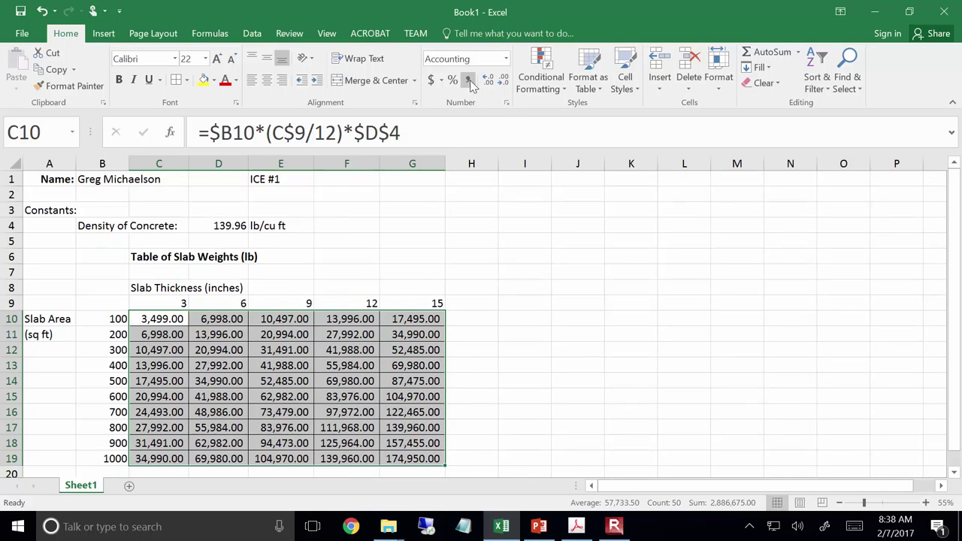
{"action": "left_click", "coordinate": [504, 81]}
{"action": "left_click", "coordinate": [503, 81]}
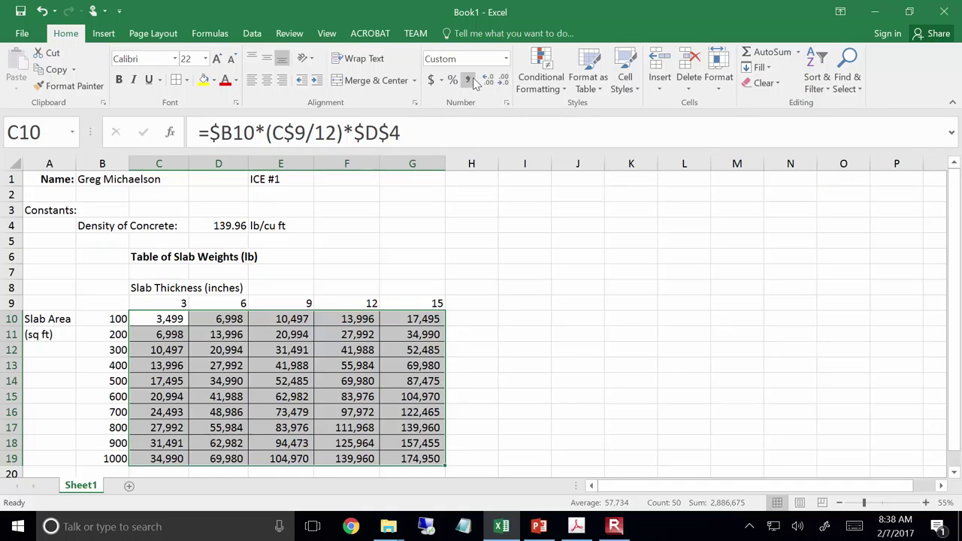
{"action": "left_click", "coordinate": [485, 86]}
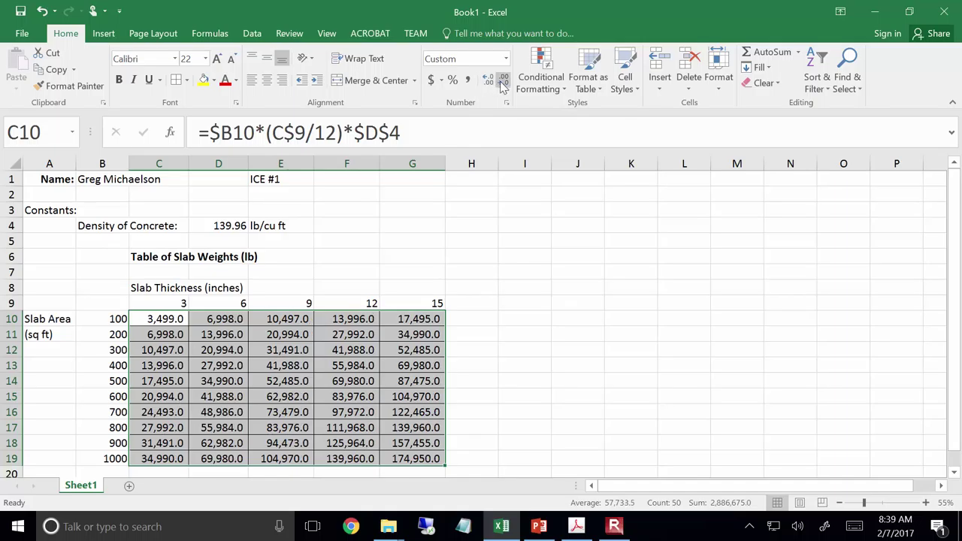
{"action": "left_click", "coordinate": [502, 82]}
{"action": "left_click", "coordinate": [488, 83]}
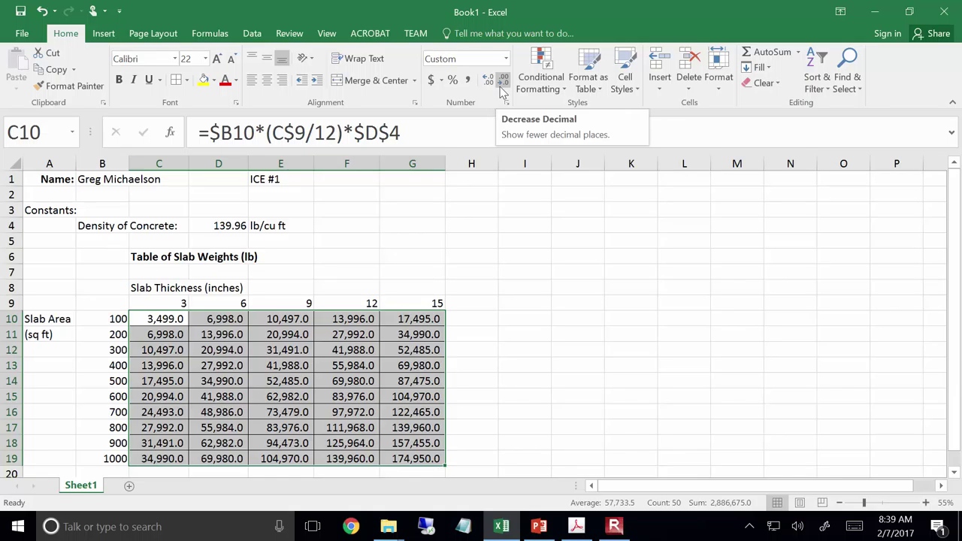
{"action": "left_click", "coordinate": [502, 82]}
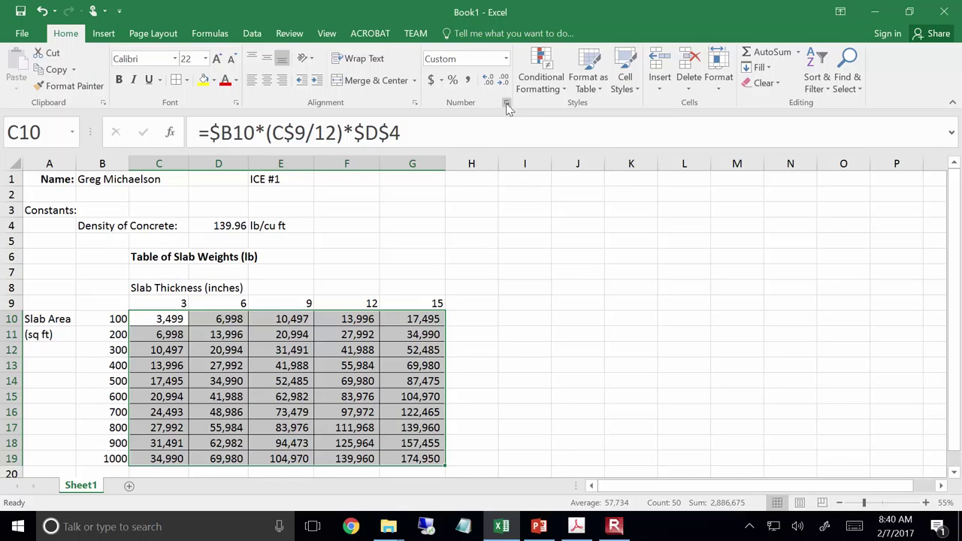
Review the Number, Accounting and Currency formats in Format Cells, closing without changes
{"action": "left_click", "coordinate": [507, 103]}
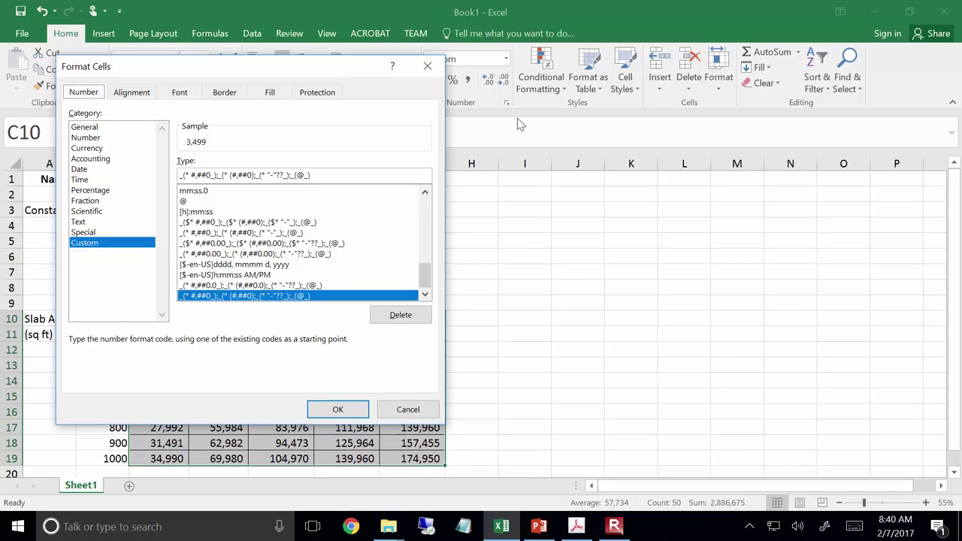
{"action": "left_click", "coordinate": [85, 138]}
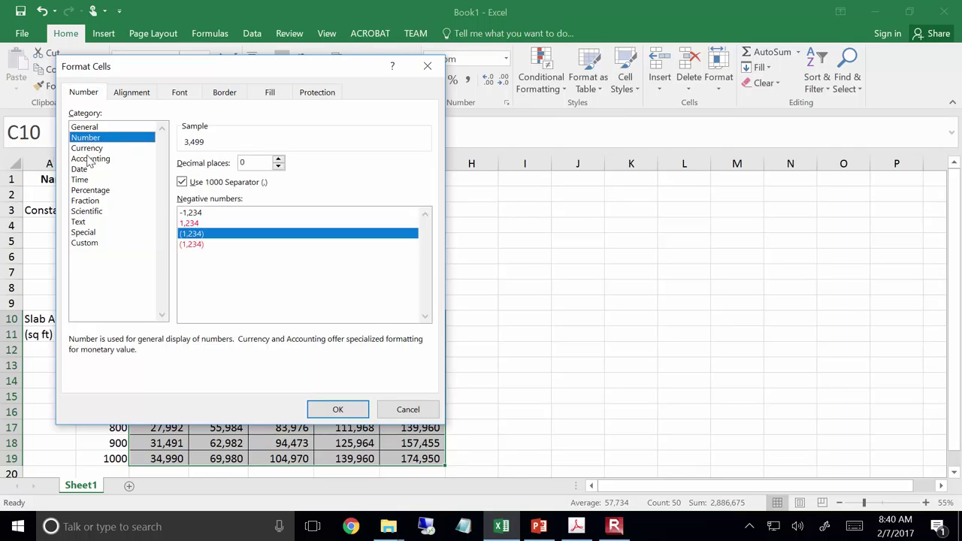
{"action": "left_click", "coordinate": [92, 160]}
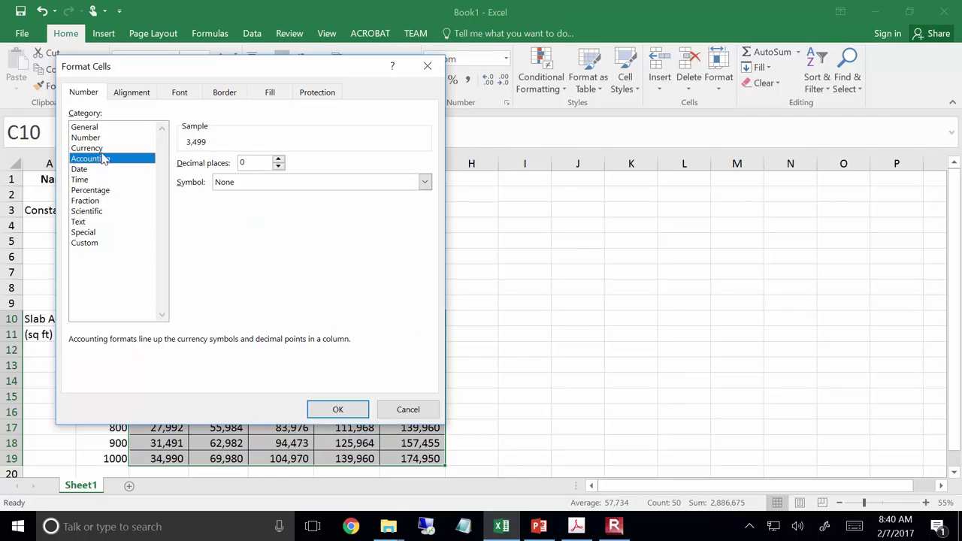
{"action": "left_click", "coordinate": [105, 149]}
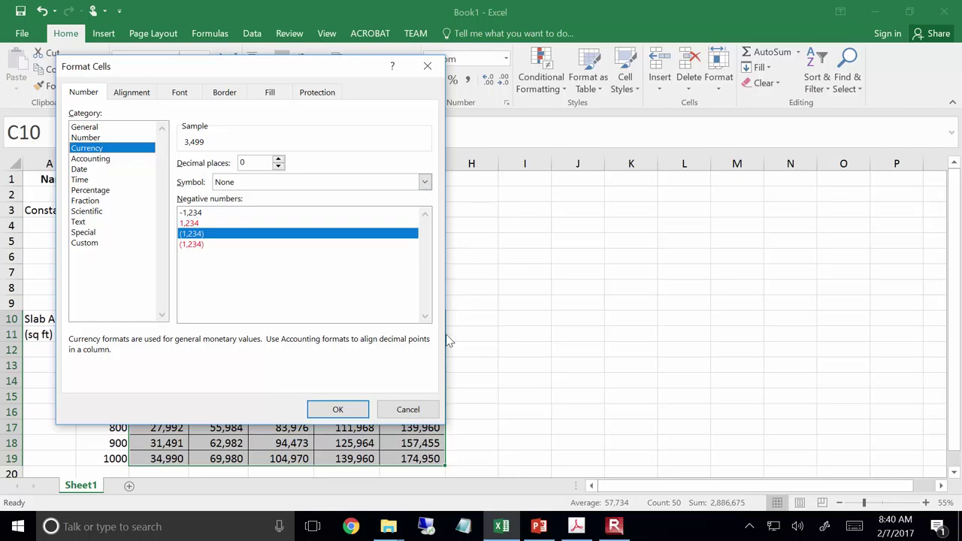
{"action": "left_click", "coordinate": [435, 407]}
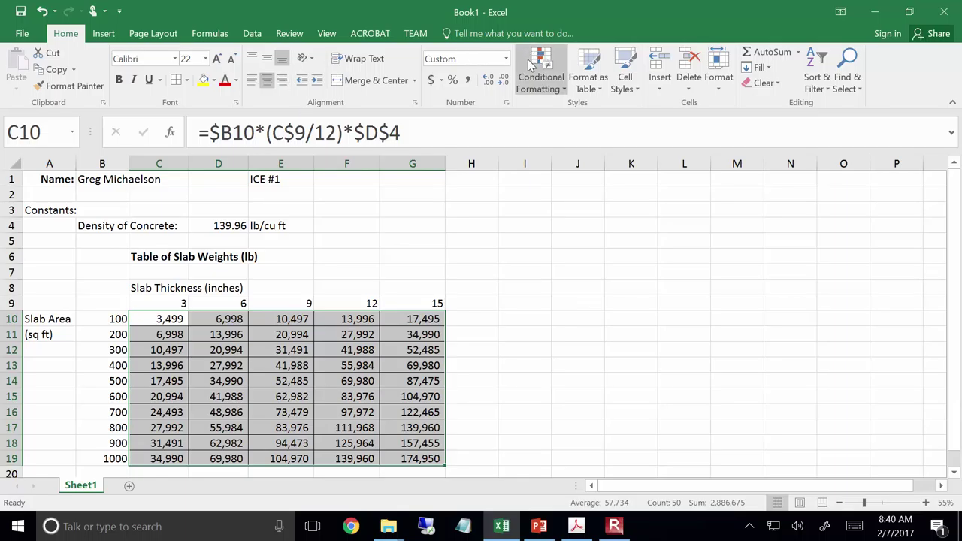
Reset C10:G19 to General format, showing plain weights 3499 to 174950
{"action": "left_click", "coordinate": [506, 58]}
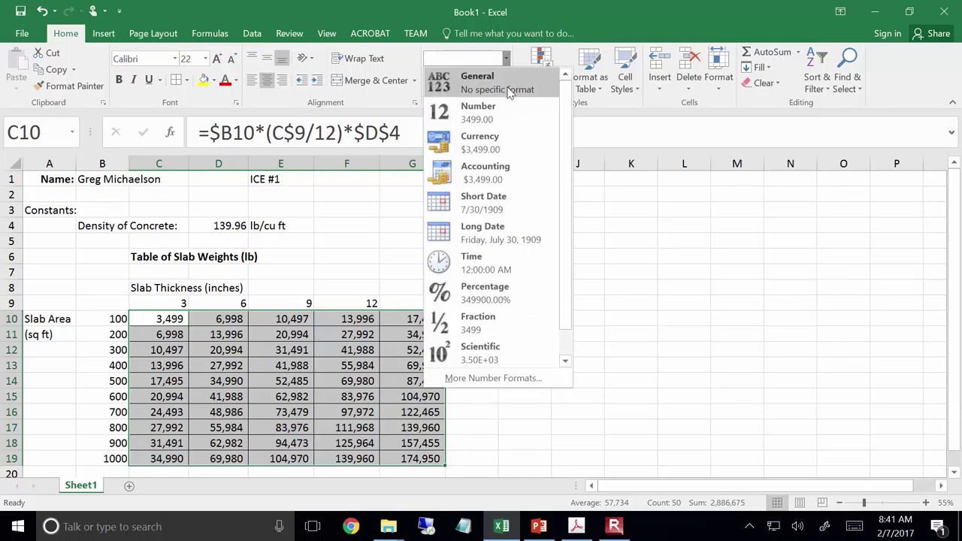
{"action": "left_click", "coordinate": [518, 91]}
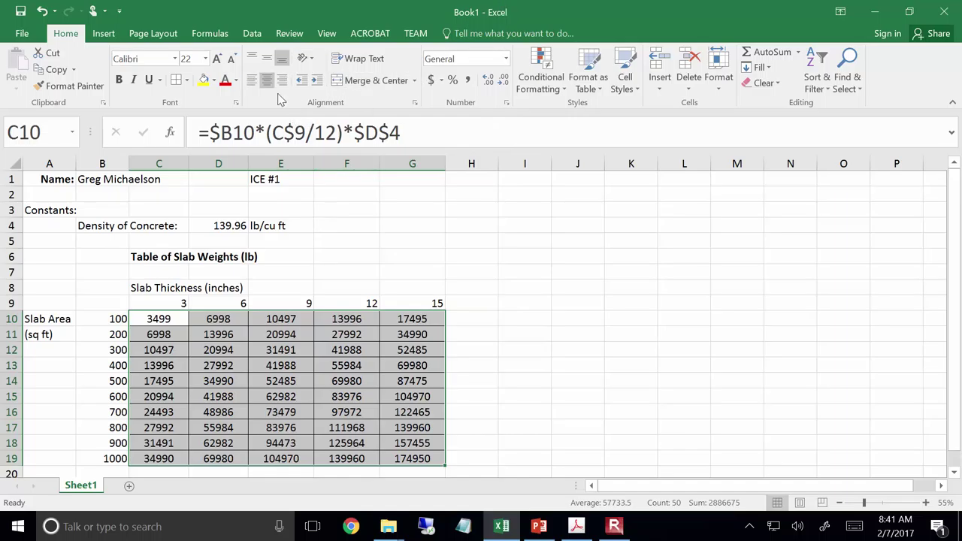
{"action": "left_click", "coordinate": [469, 79]}
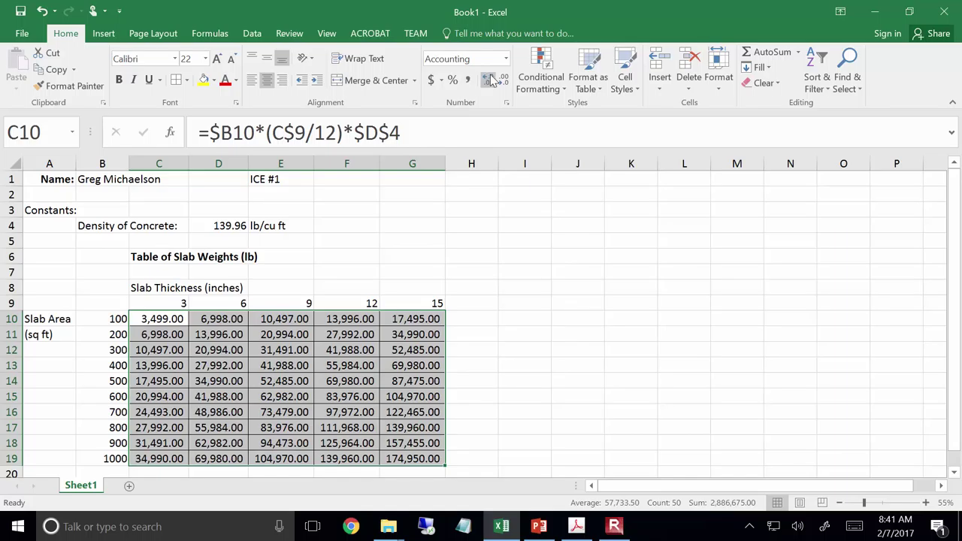
{"action": "left_click", "coordinate": [506, 58]}
{"action": "left_click", "coordinate": [496, 79]}
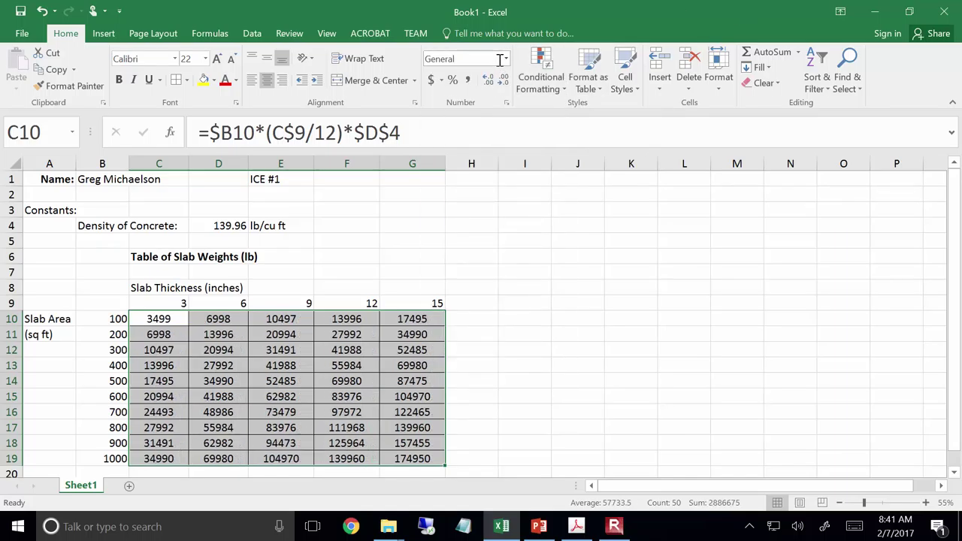
{"action": "left_click", "coordinate": [505, 60]}
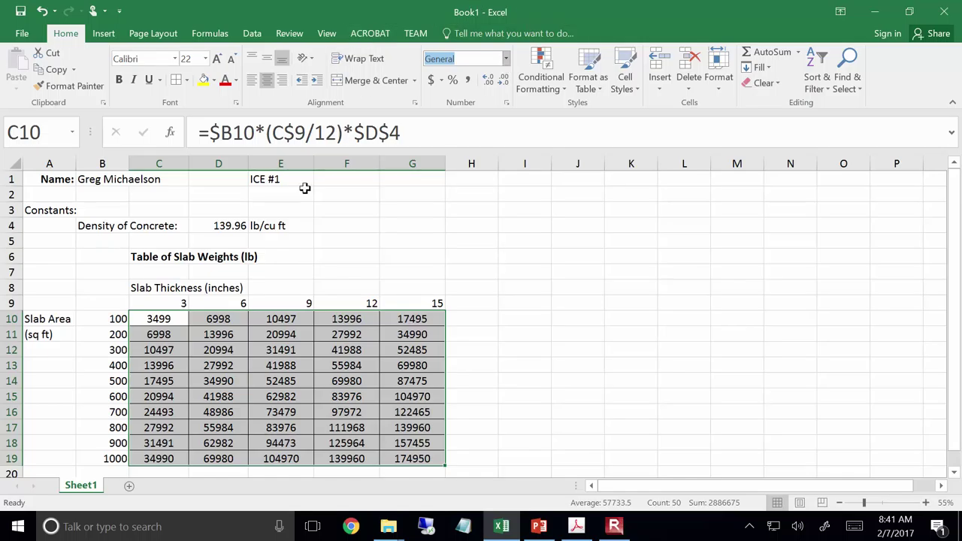
{"action": "left_click", "coordinate": [210, 86]}
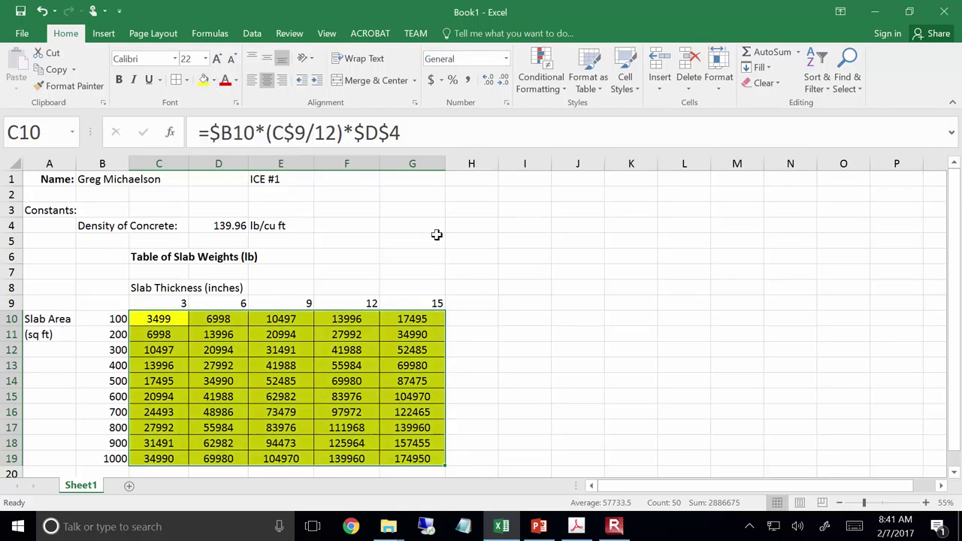
{"action": "left_click", "coordinate": [436, 234]}
{"action": "left_click", "coordinate": [400, 323]}
{"action": "left_click_drag", "start_coordinate": [399, 323], "coordinate": [161, 455]}
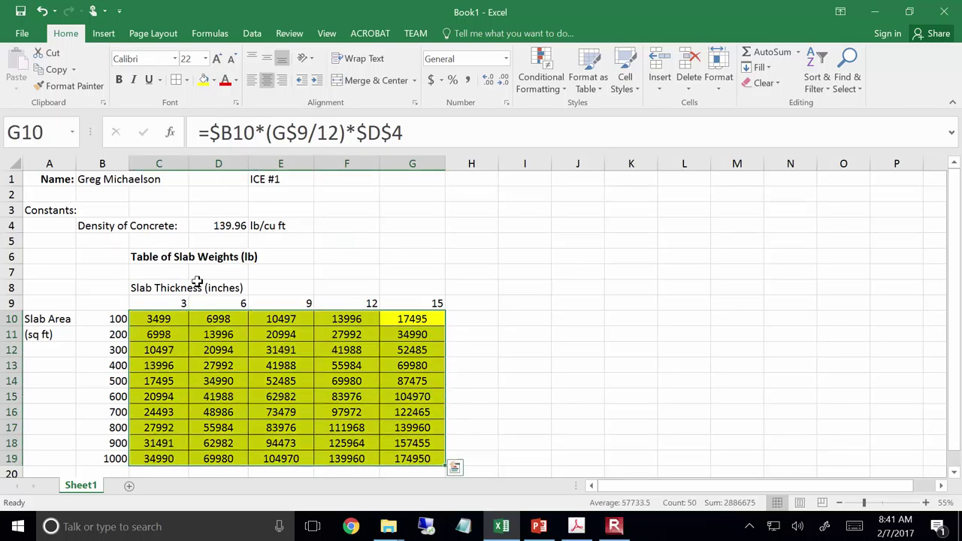
{"action": "left_click", "coordinate": [215, 80]}
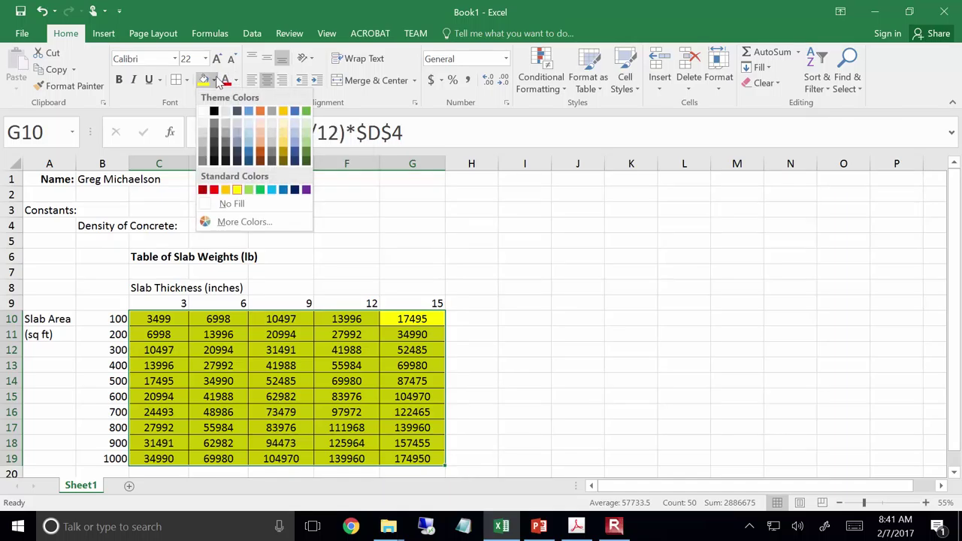
{"action": "left_click", "coordinate": [232, 205]}
{"action": "left_click", "coordinate": [326, 249]}
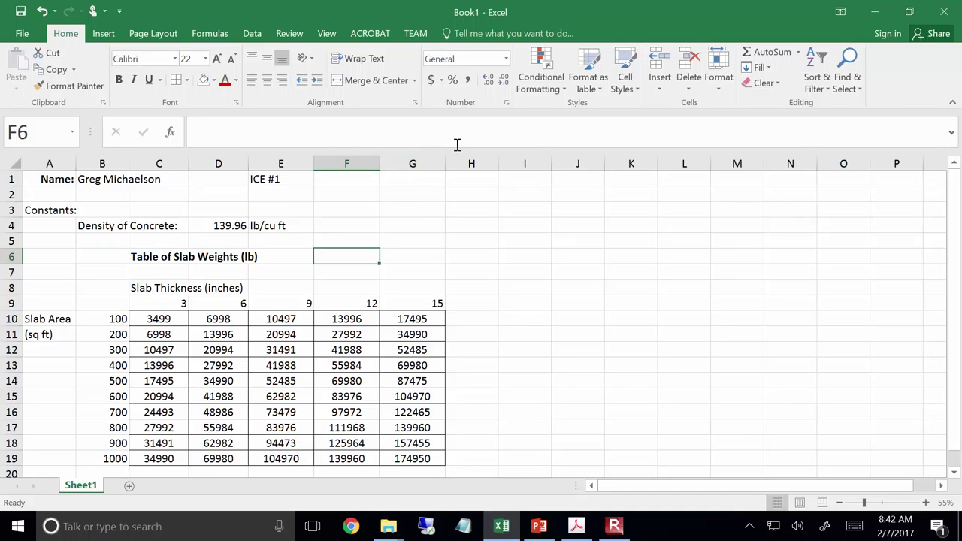
{"action": "left_click", "coordinate": [387, 156]}
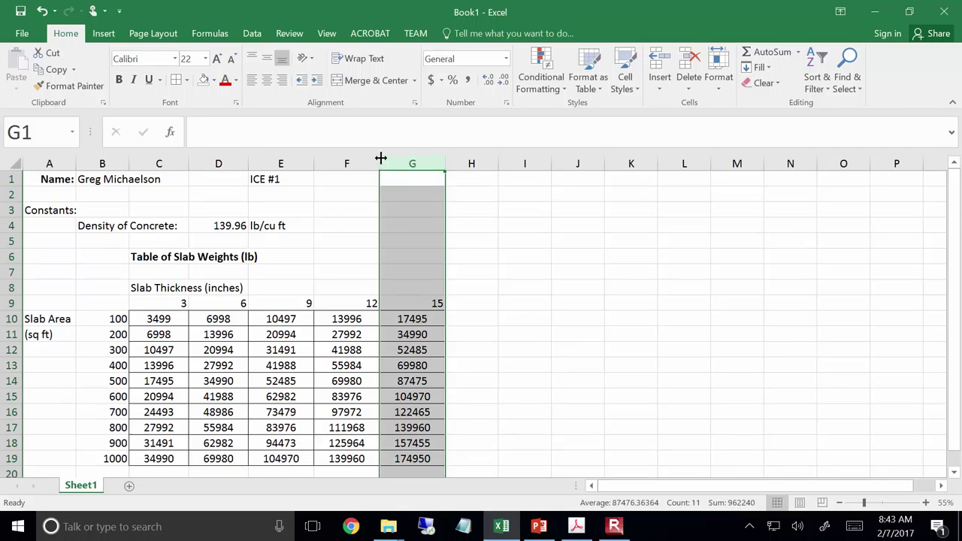
Adjust column F's width, then AutoFit it to its contents
{"action": "left_click_drag", "start_coordinate": [381, 158], "coordinate": [416, 155]}
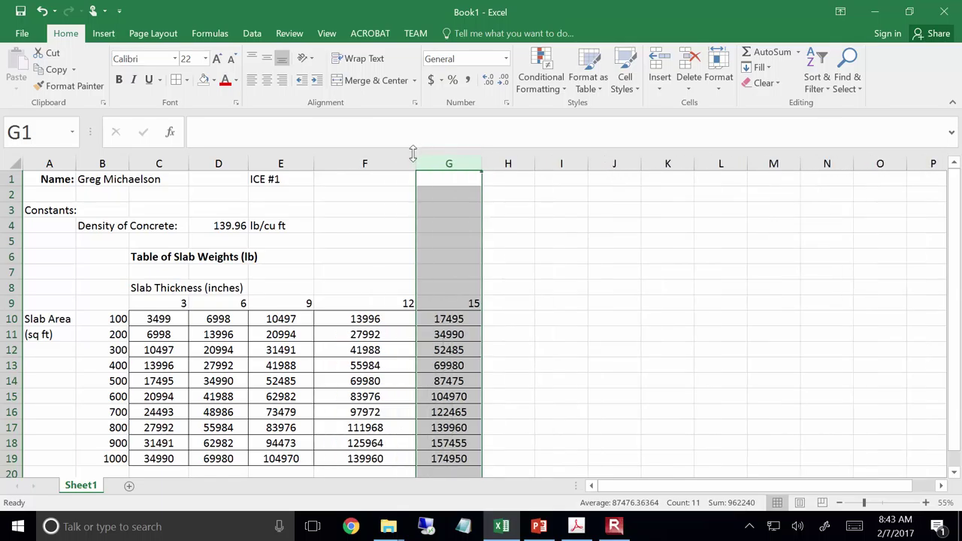
{"action": "left_click", "coordinate": [397, 160]}
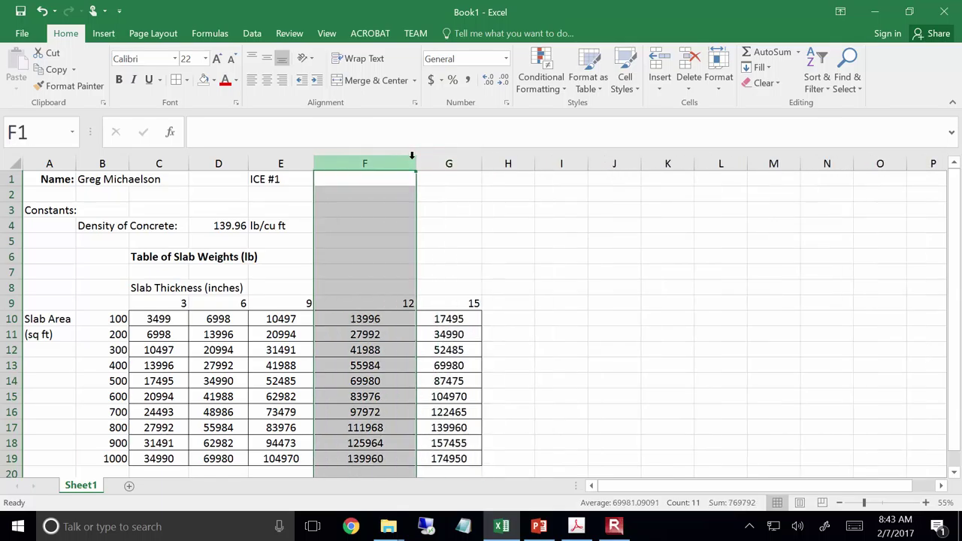
{"action": "left_click_drag", "start_coordinate": [415, 163], "coordinate": [375, 161]}
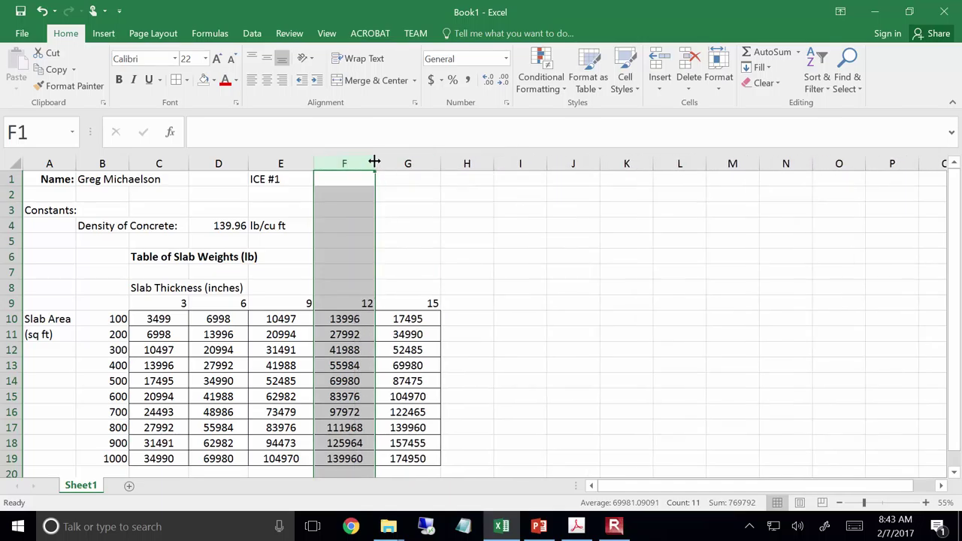
{"action": "double_click", "coordinate": [374, 162]}
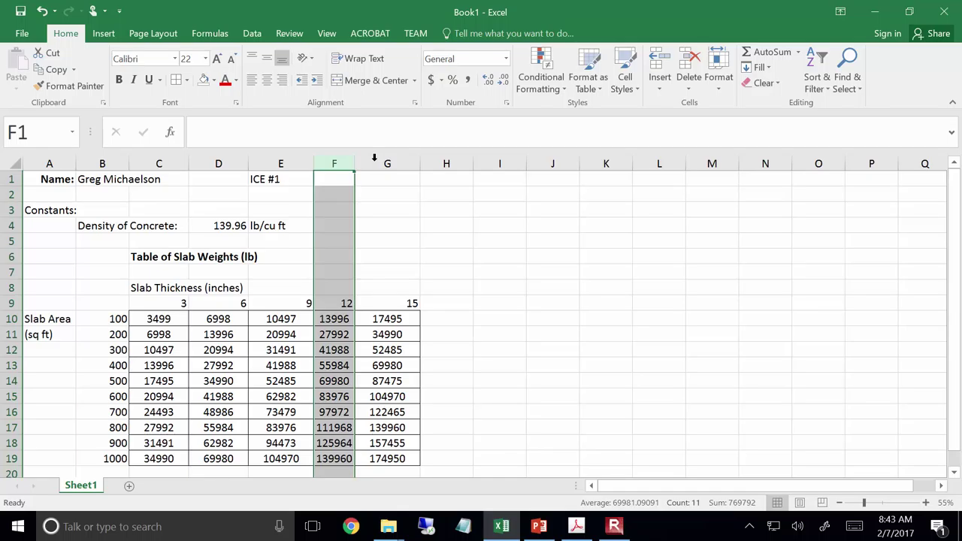
{"action": "left_click", "coordinate": [214, 334]}
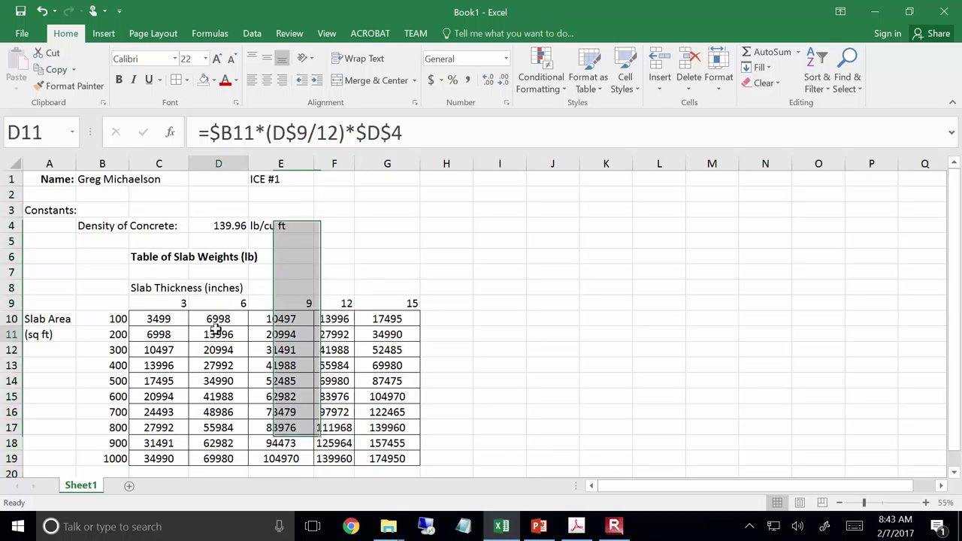
{"action": "triple_click", "coordinate": [487, 80]}
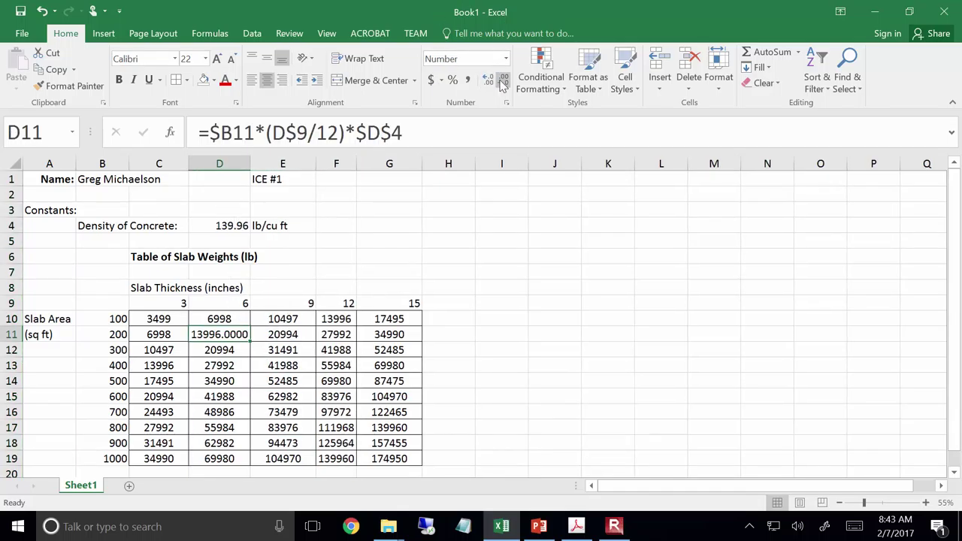
{"action": "left_click", "coordinate": [499, 80]}
{"action": "left_click", "coordinate": [499, 80]}
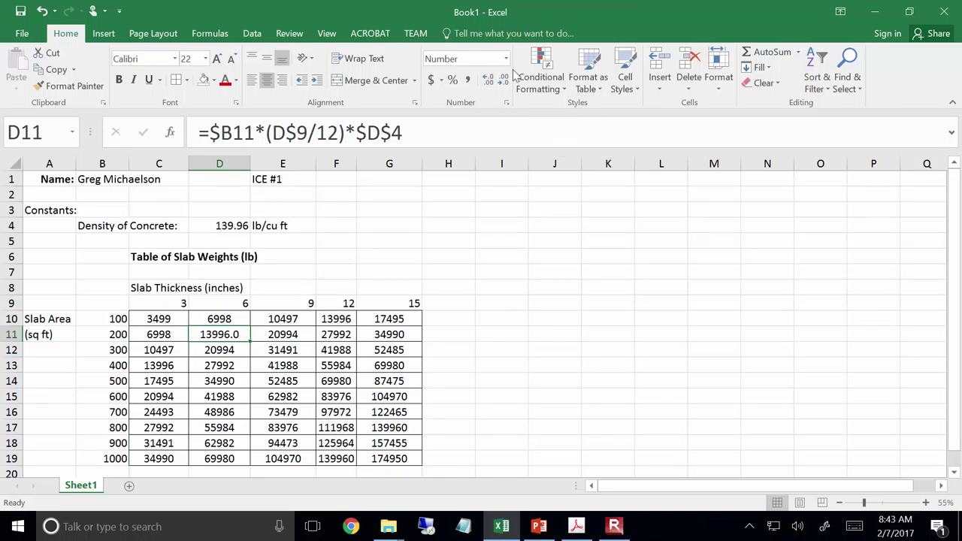
{"action": "left_click", "coordinate": [502, 79]}
{"action": "left_click", "coordinate": [35, 38]}
Preview the printout split across two pages, then return to the worksheet
{"action": "left_click", "coordinate": [44, 219]}
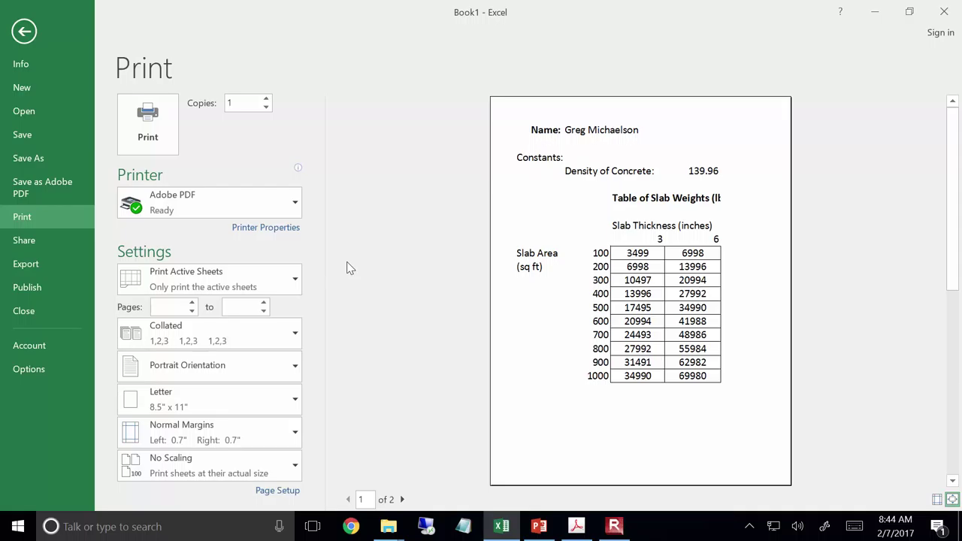
{"action": "key", "text": "Escape"}
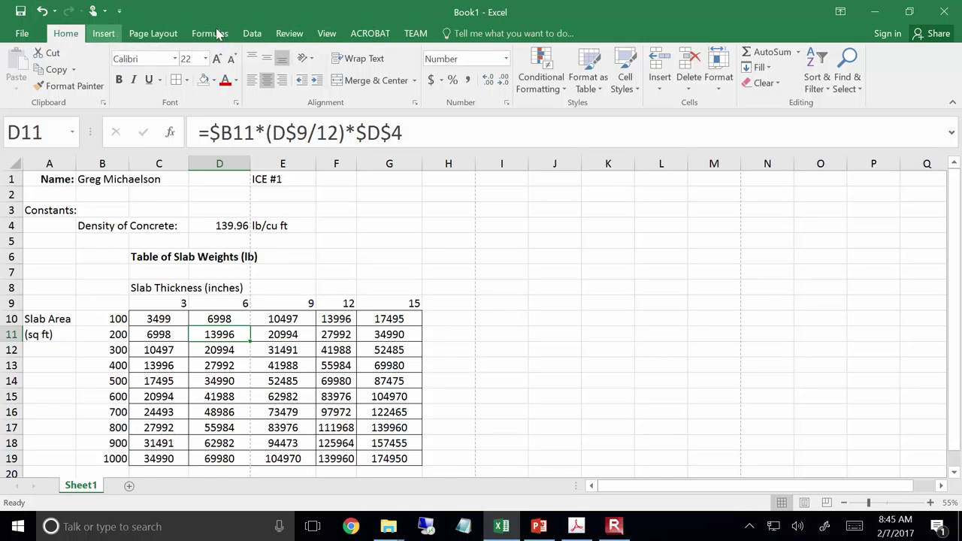
Bring up the Page Layout ribbon options for the sheet
{"action": "scroll", "coordinate": [201, 37], "scroll_direction": "down", "scroll_amount": 3}
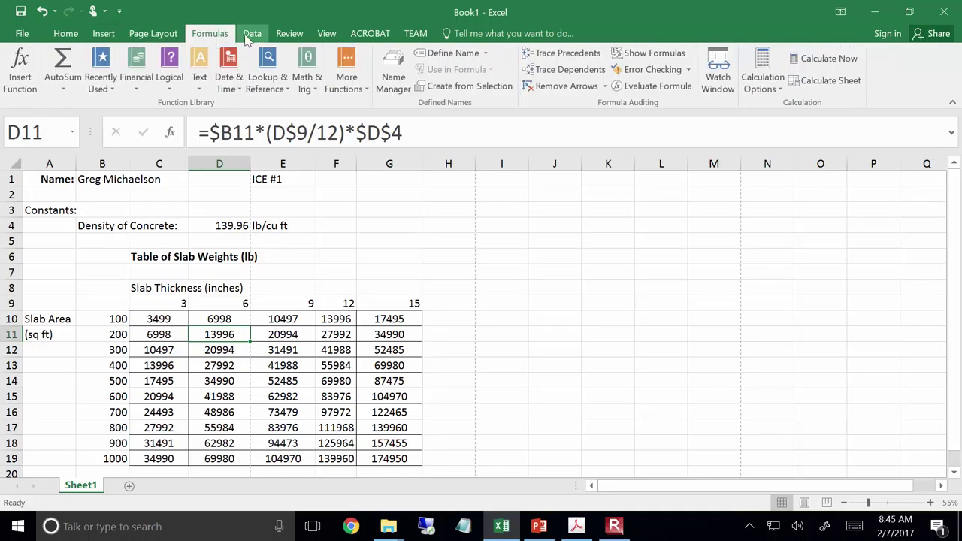
{"action": "scroll", "coordinate": [211, 39], "scroll_direction": "down", "scroll_amount": 1}
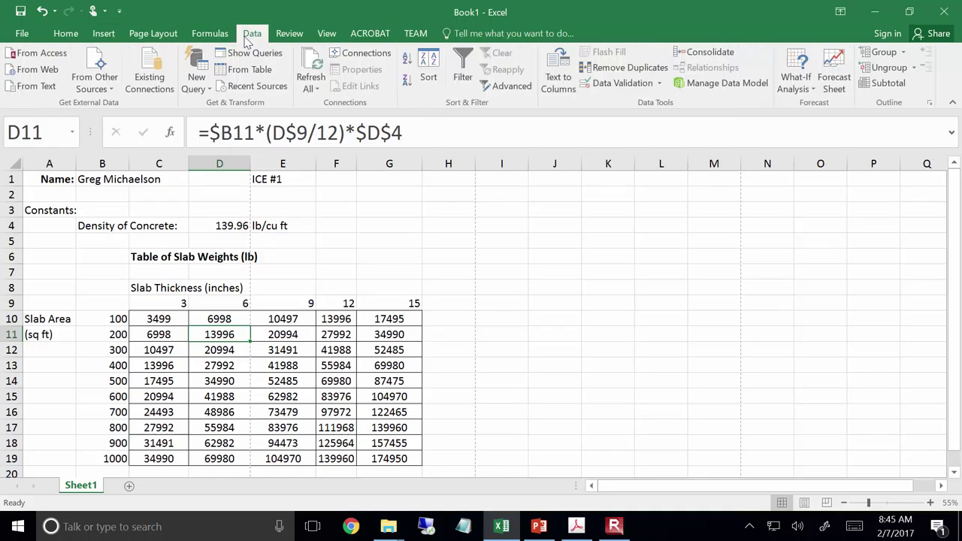
{"action": "left_click", "coordinate": [173, 34]}
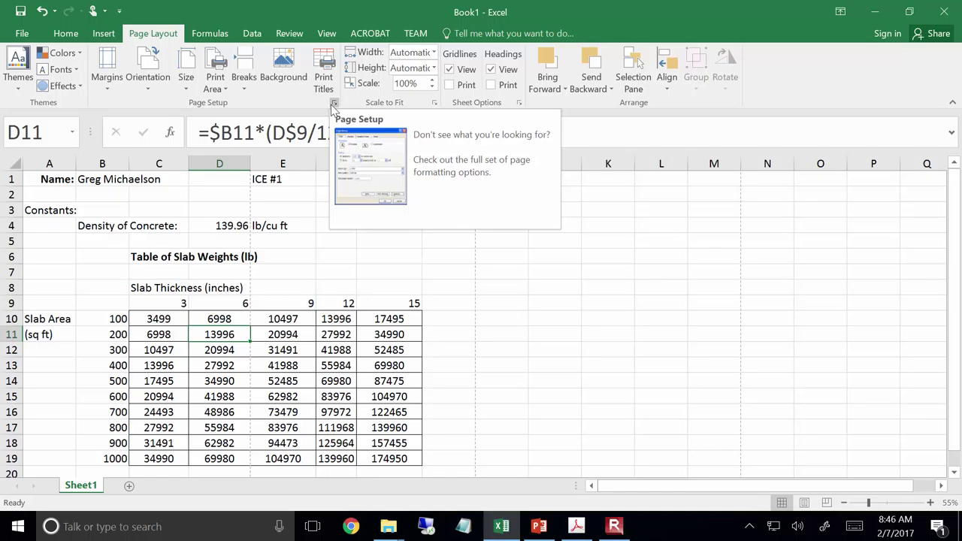
In Page Setup, set the footer to 'Page 1 of ?' and leave the header at (none)
{"action": "left_click", "coordinate": [334, 104]}
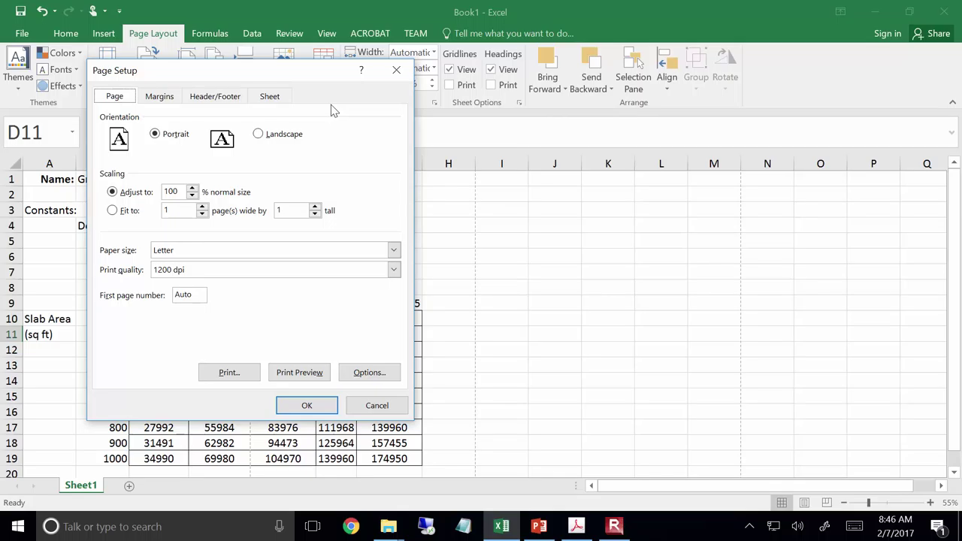
{"action": "left_click", "coordinate": [235, 100]}
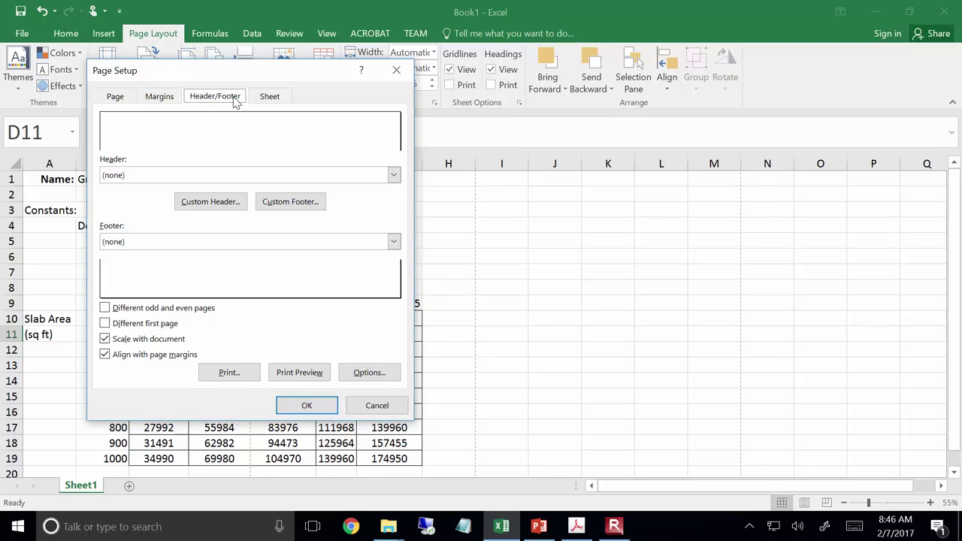
{"action": "left_click", "coordinate": [215, 240]}
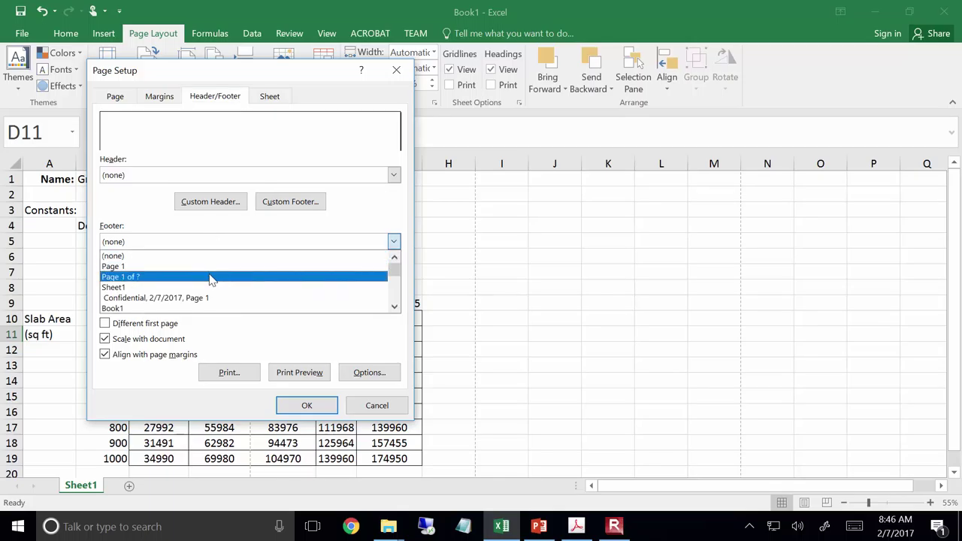
{"action": "left_click", "coordinate": [212, 278]}
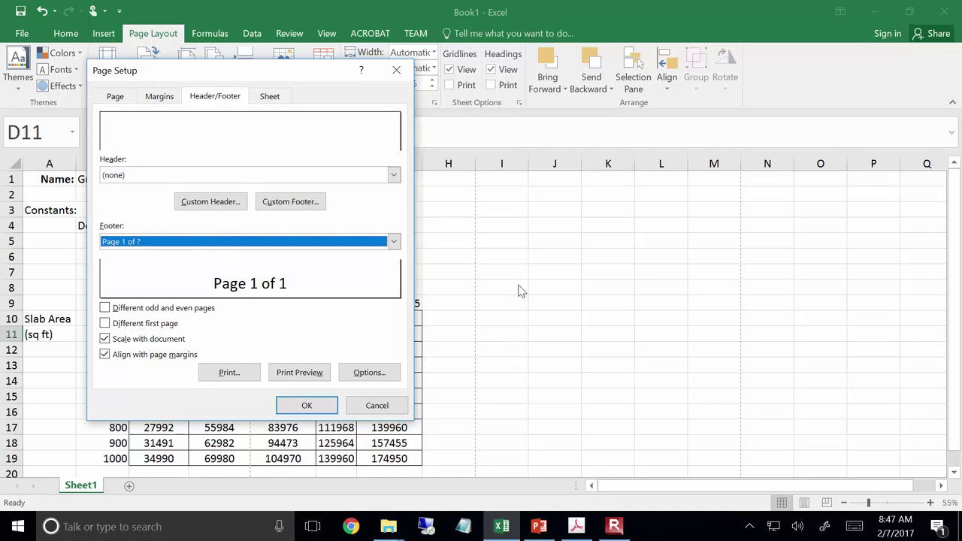
{"action": "left_click", "coordinate": [269, 174]}
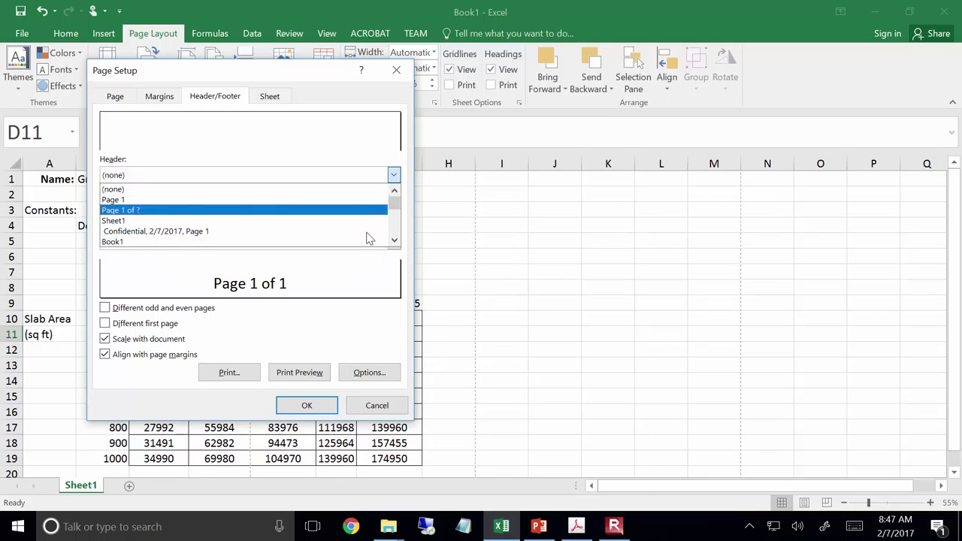
{"action": "left_click", "coordinate": [369, 348]}
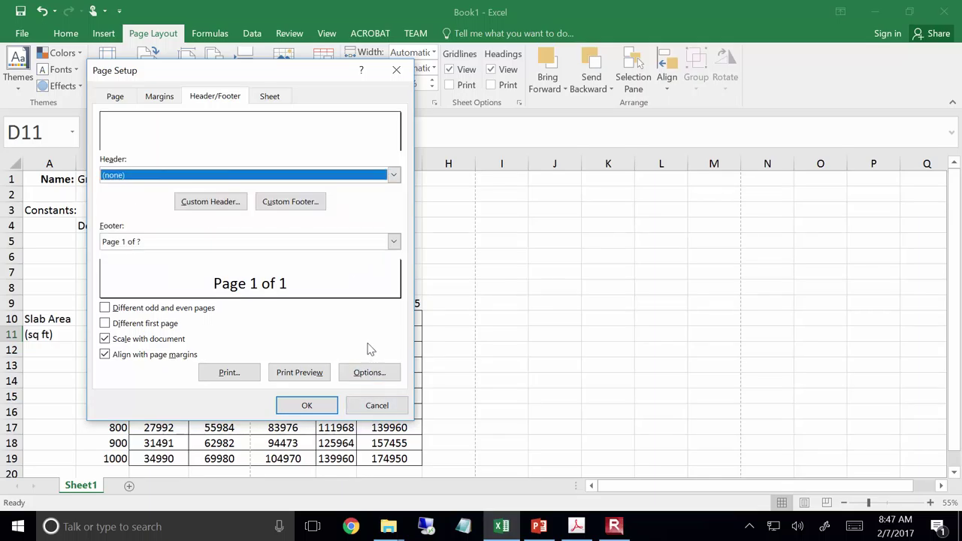
{"action": "left_click", "coordinate": [239, 201]}
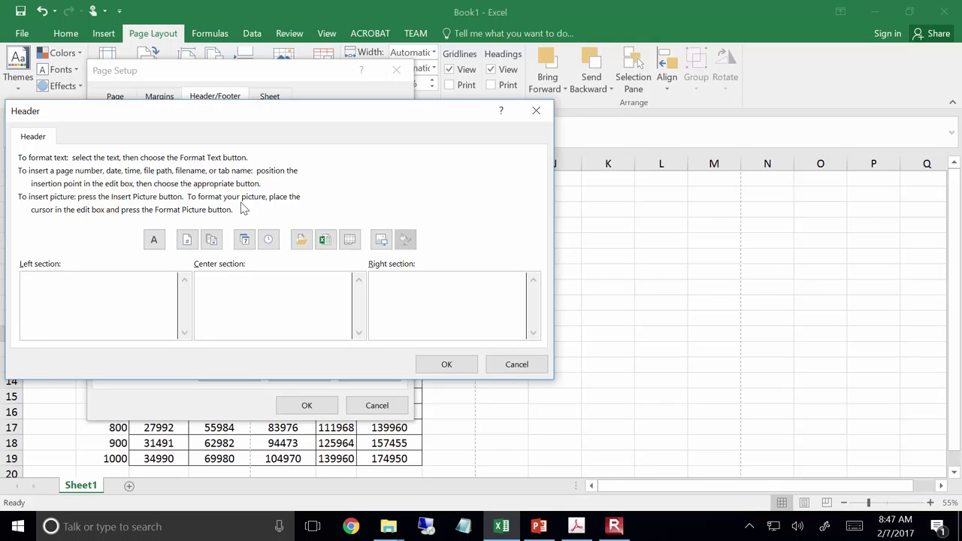
Enter 'ENGR 111' in the left header section and 'Spring 2017' in the right section
{"action": "type", "text": "ENGR 111"}
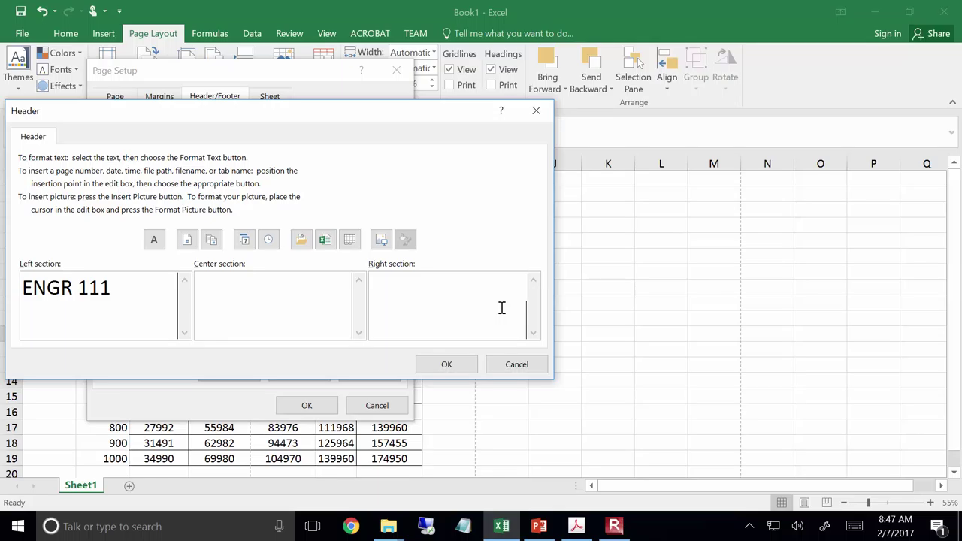
{"action": "type", "text": "Spring"}
{"action": "key", "text": "Escape"}
{"action": "key", "text": "super"}
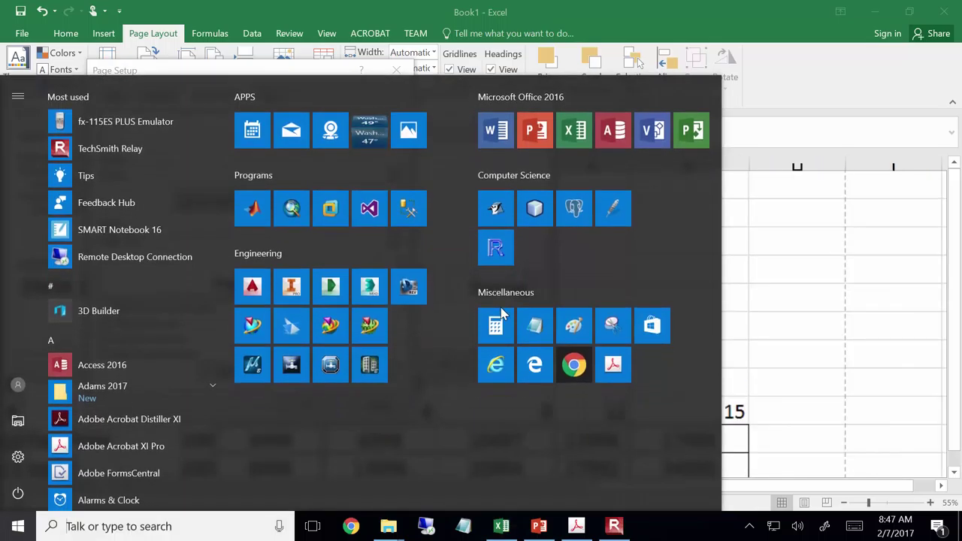
{"action": "key", "text": "super"}
{"action": "type", "text": "2017"}
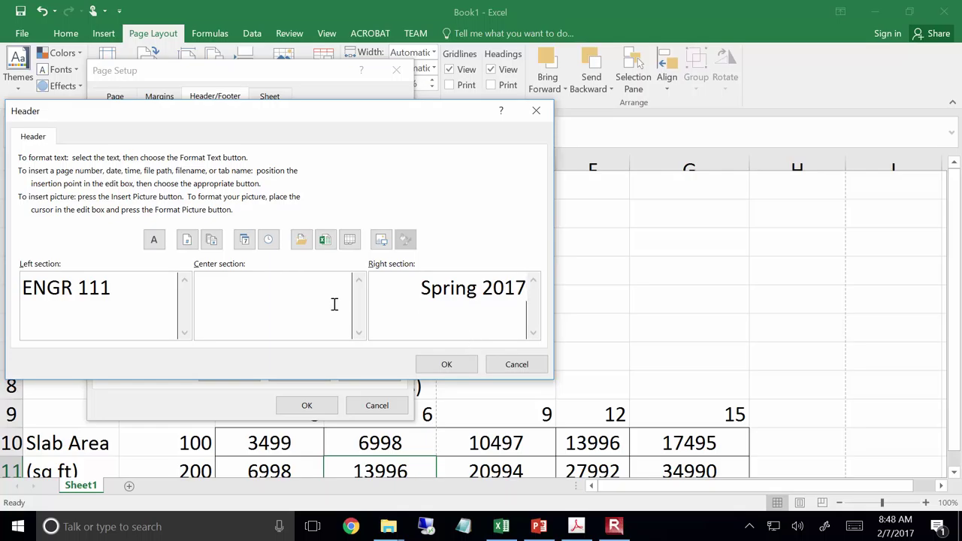
{"action": "left_click", "coordinate": [447, 365]}
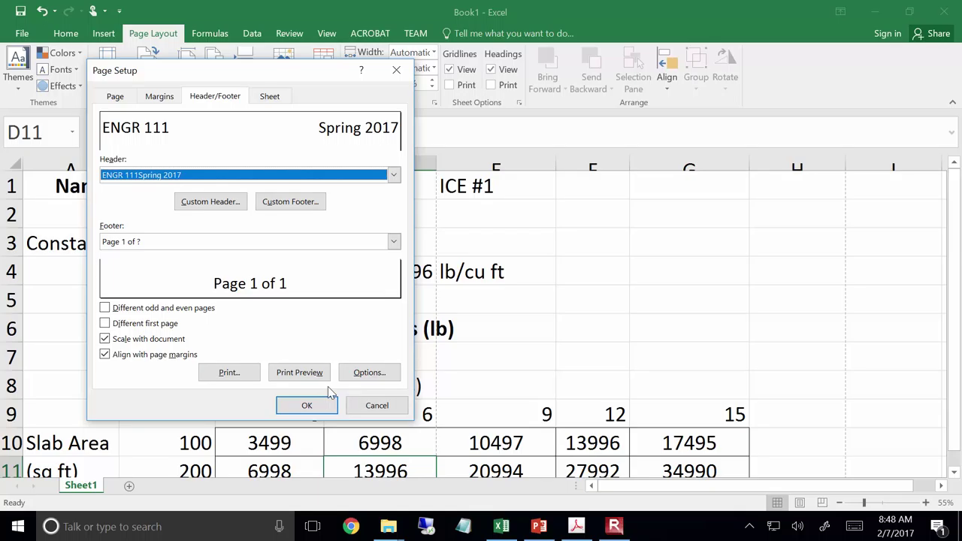
Print-preview the sheet and view page 2 with the ENGR 111 / Spring 2017 header
{"action": "left_click", "coordinate": [322, 379]}
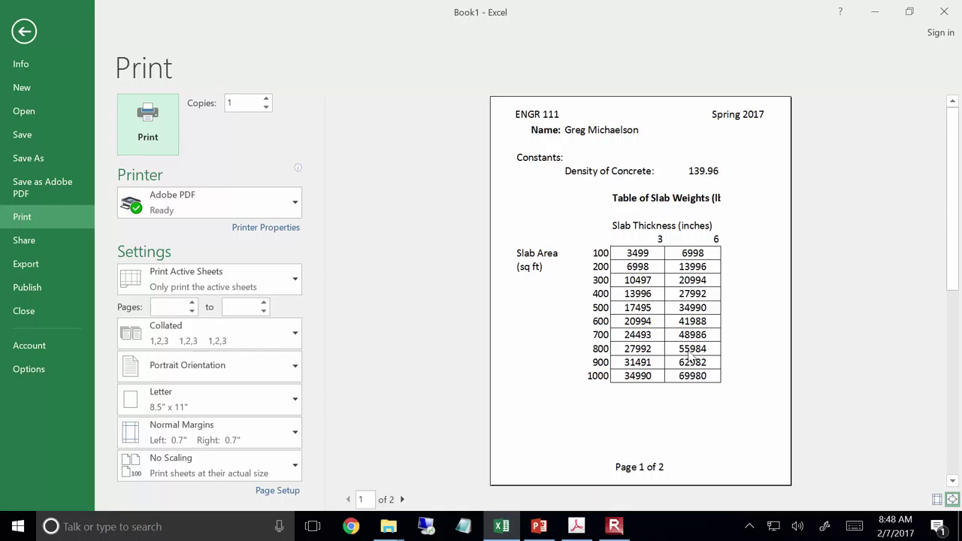
{"action": "left_click", "coordinate": [404, 499]}
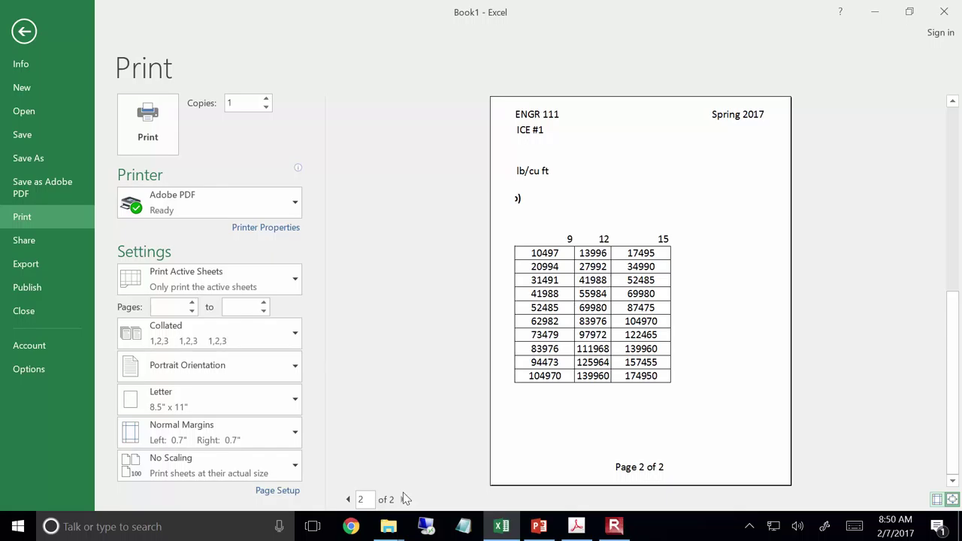
From the ENGR 111 folder, open Homeworks & Exams, HW 03 (Excel #1), then the HW 03 Assignment PDF
{"action": "mouse_move", "coordinate": [404, 529]}
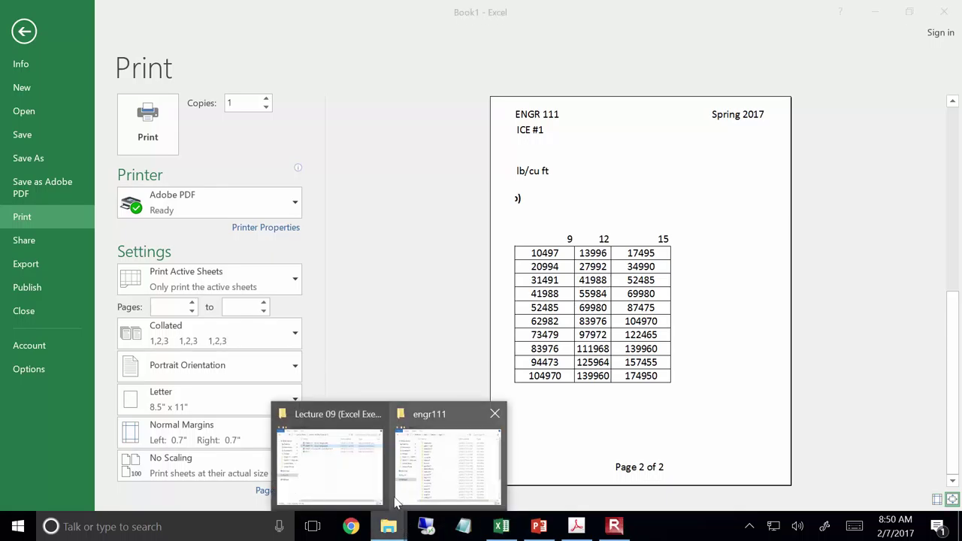
{"action": "left_click", "coordinate": [367, 481]}
{"action": "left_click", "coordinate": [436, 94]}
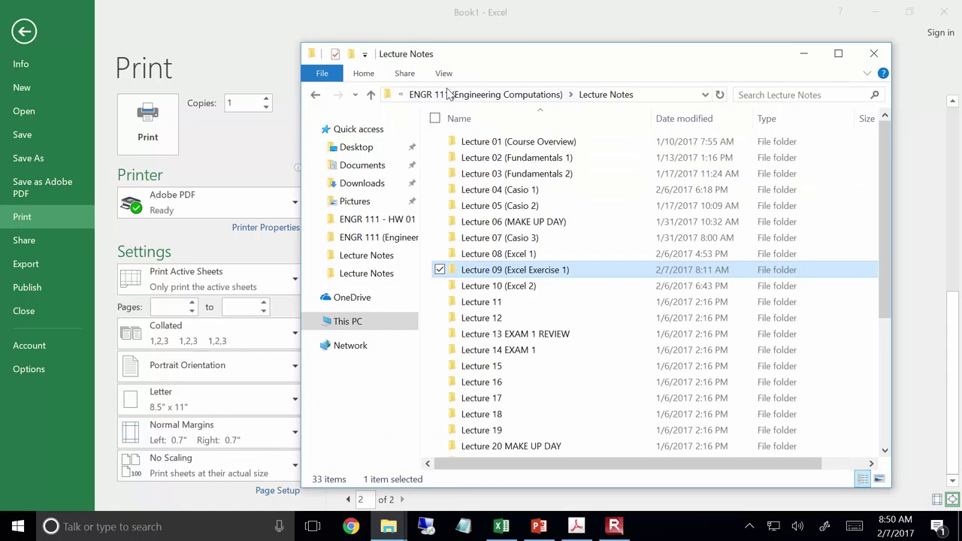
{"action": "left_click", "coordinate": [458, 95]}
{"action": "double_click", "coordinate": [514, 175]}
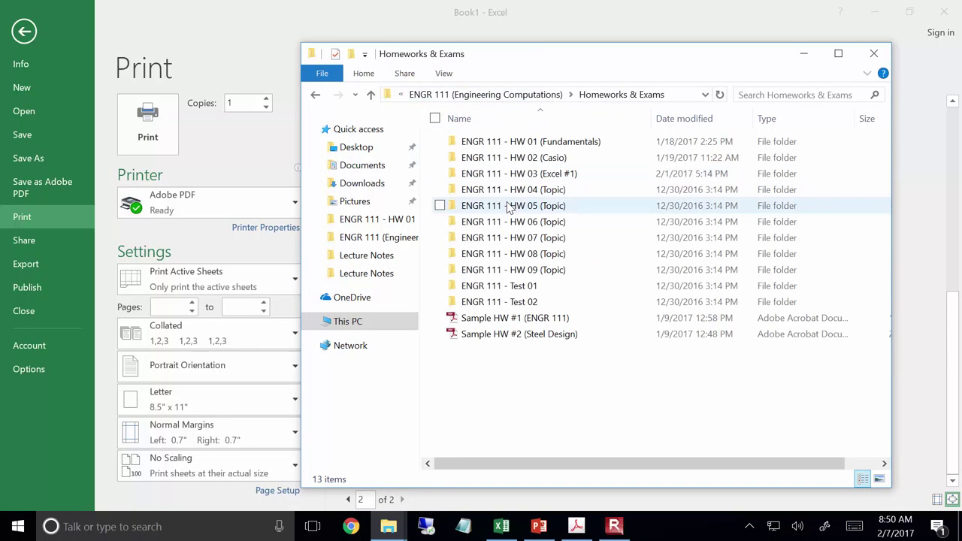
{"action": "double_click", "coordinate": [518, 175]}
{"action": "double_click", "coordinate": [544, 157]}
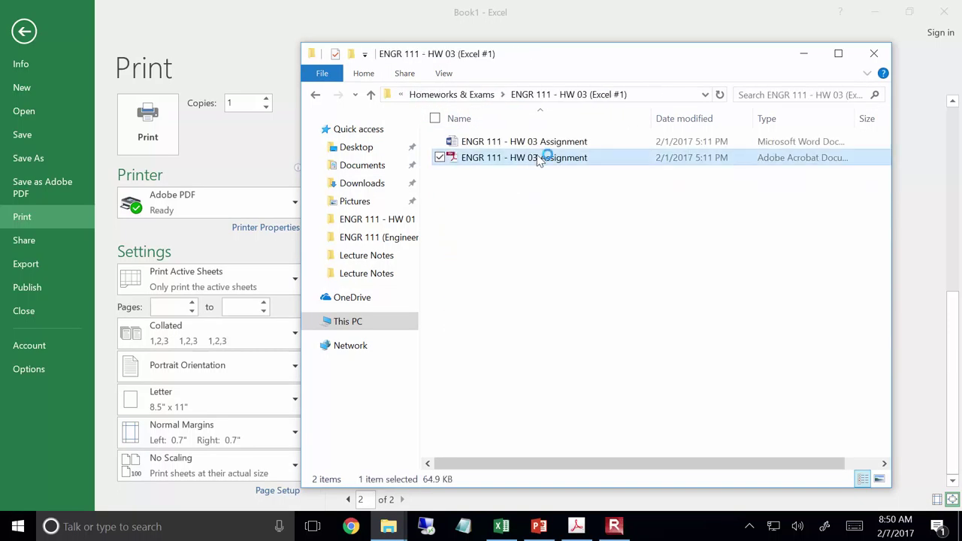
{"action": "scroll", "coordinate": [537, 177], "scroll_direction": "down", "scroll_amount": 10}
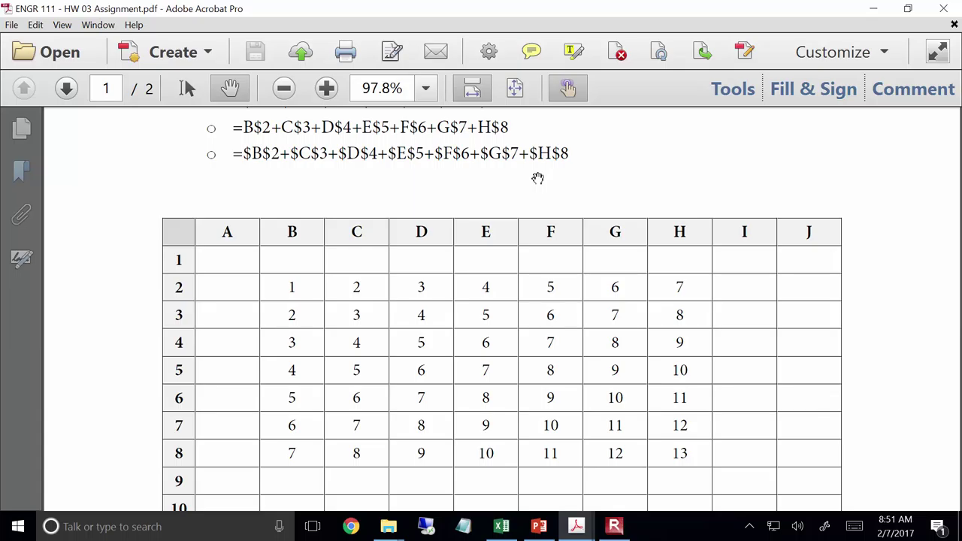
Open the Start menu to show the list of installed programs
{"action": "left_click", "coordinate": [7, 533]}
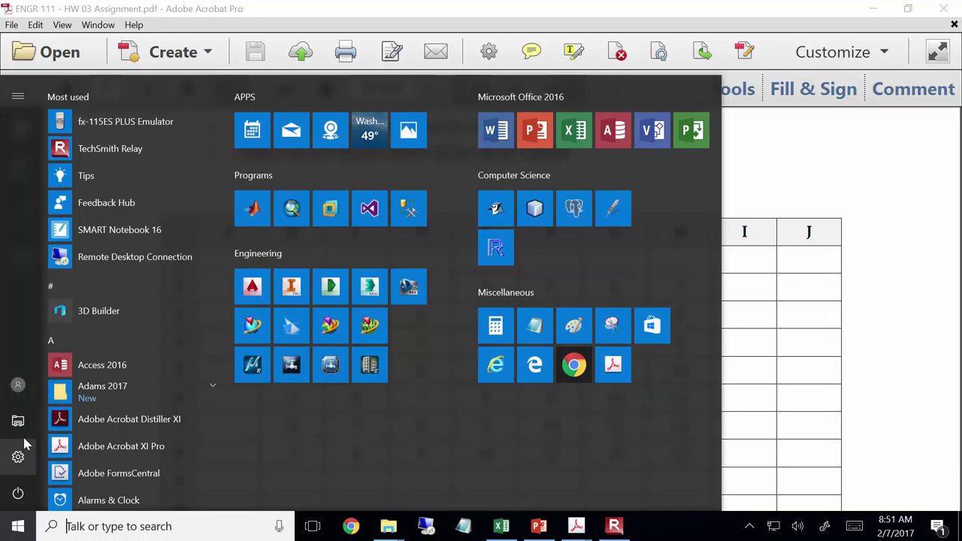
Open File Explorer at This PC to view its drives and folders, then close it
{"action": "left_click", "coordinate": [19, 422]}
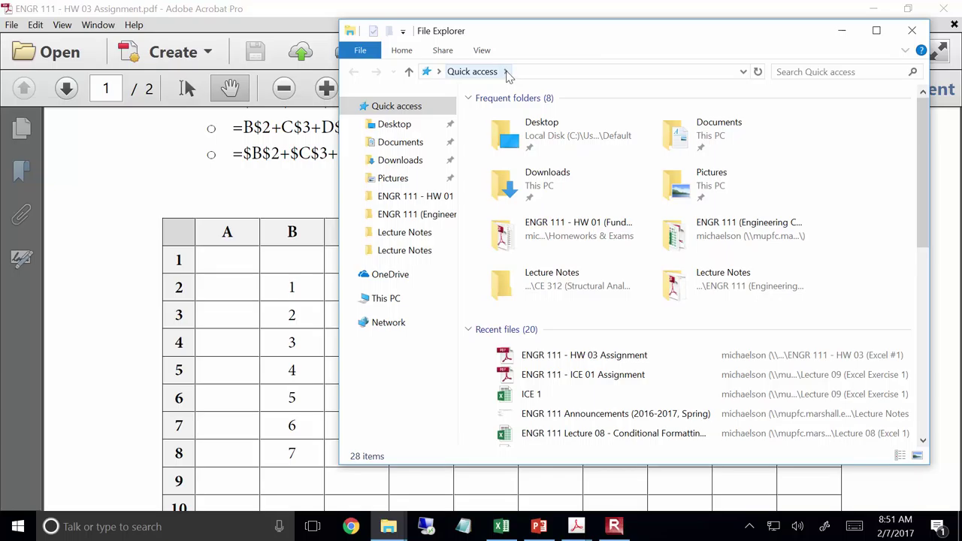
{"action": "left_click", "coordinate": [416, 304]}
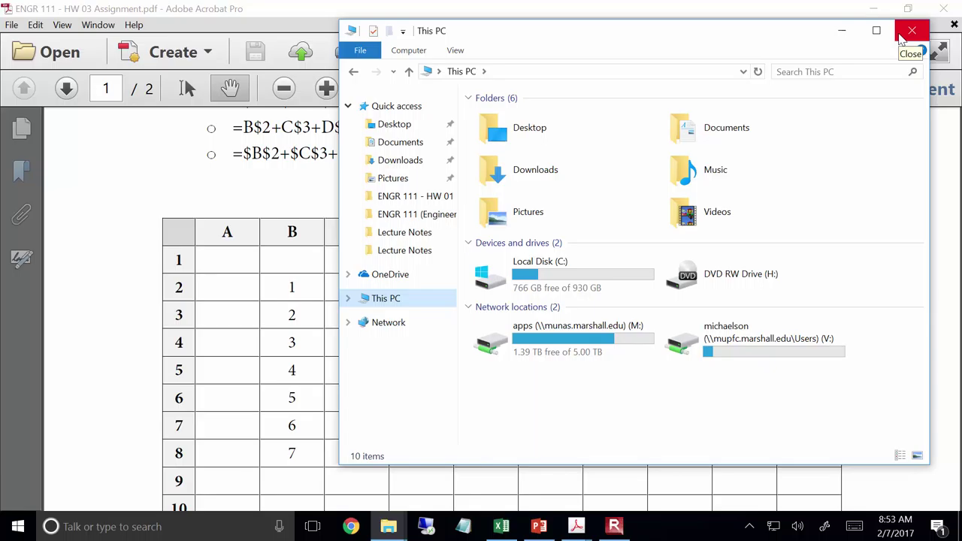
{"action": "left_click", "coordinate": [902, 39]}
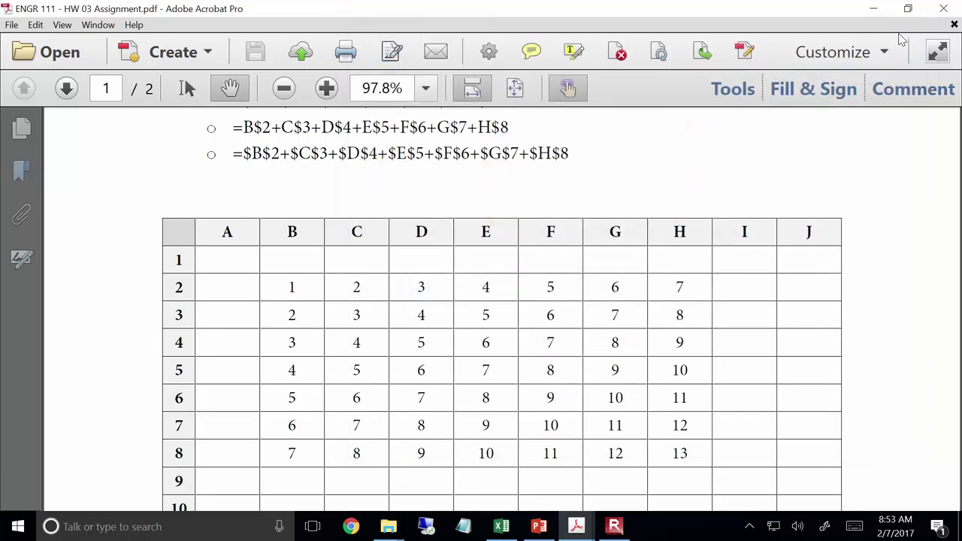
Close Adobe Acrobat Pro and return to Excel's Print screen with the HW 03 (Excel #1) folder
{"action": "left_click", "coordinate": [946, 8]}
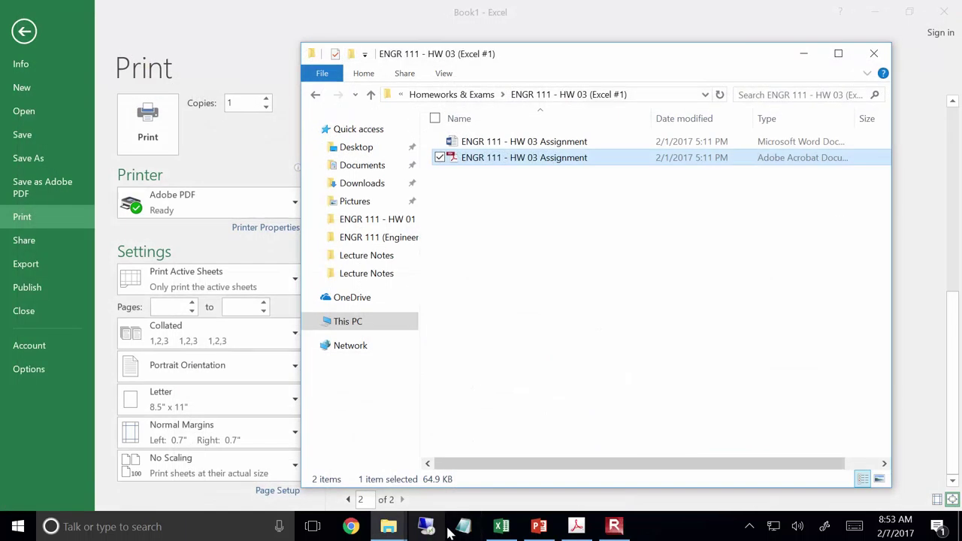
{"action": "left_click", "coordinate": [618, 526]}
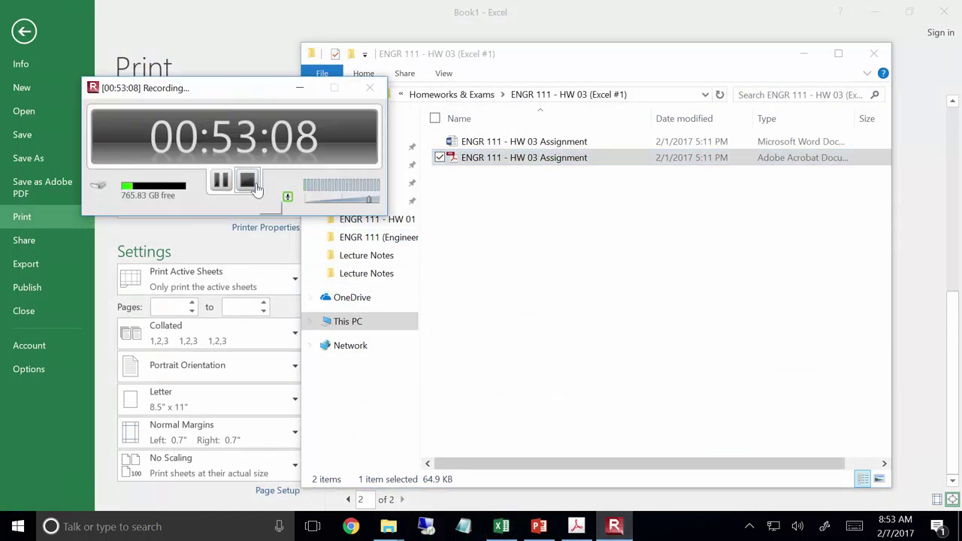